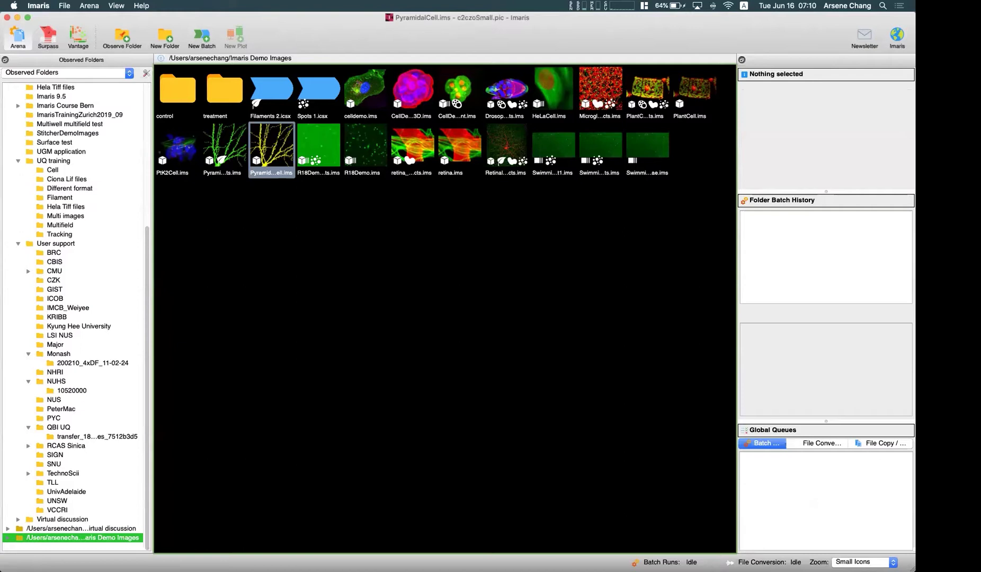
Open the PyramidalCell.ims image and examine its dendrites and spines in the 3D view.
double_click(271, 144)
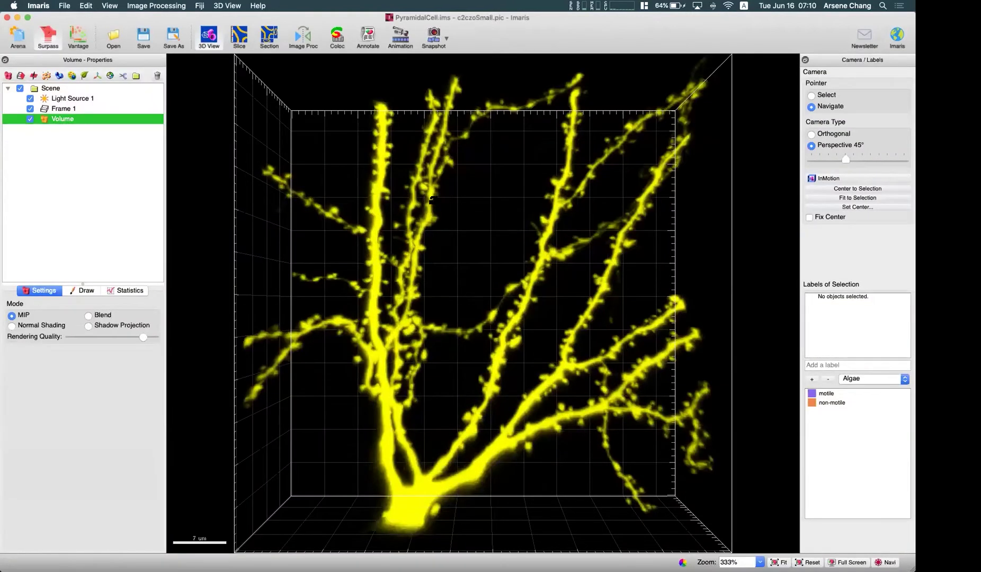
scroll(432, 200, "down", 2)
left_click_drag(444, 241, 435, 239)
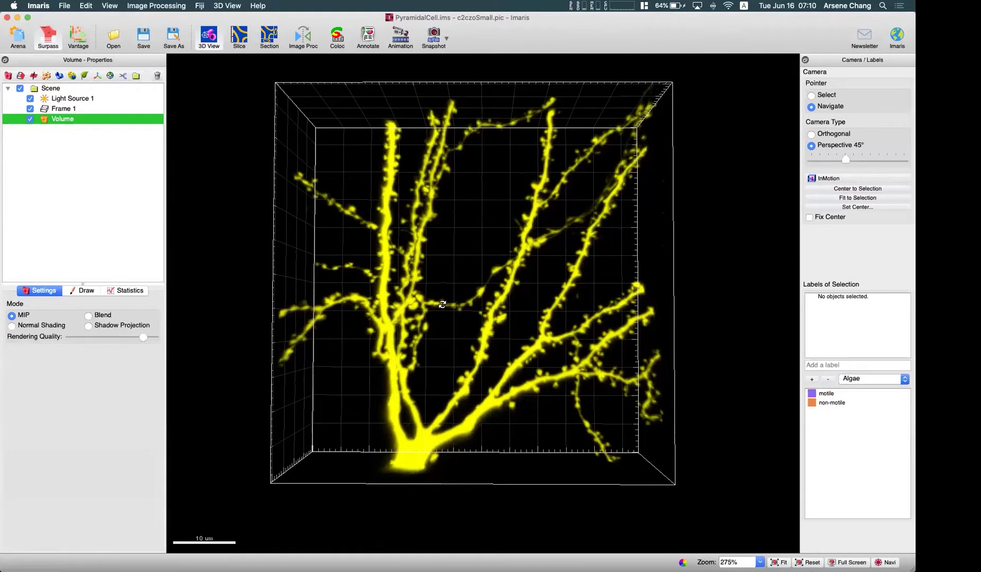
left_click_drag(448, 357, 449, 368)
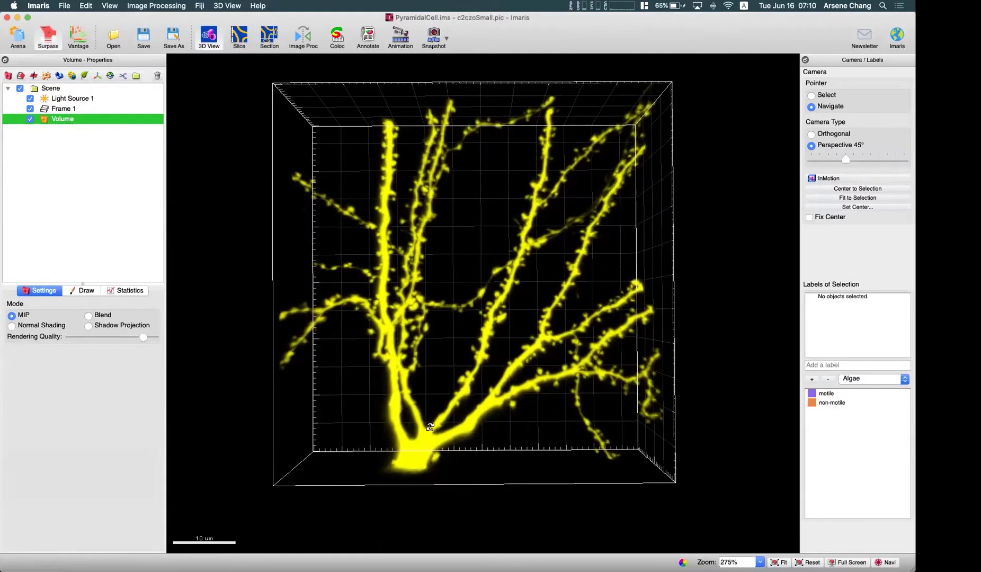
scroll(401, 146, "up", 5)
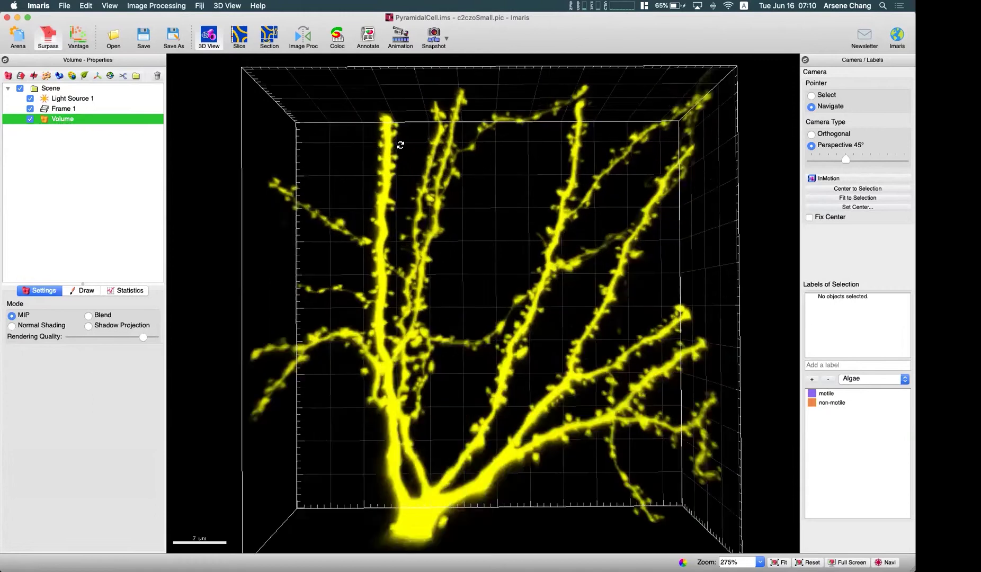
scroll(449, 193, "down", 3)
scroll(457, 249, "down", 3)
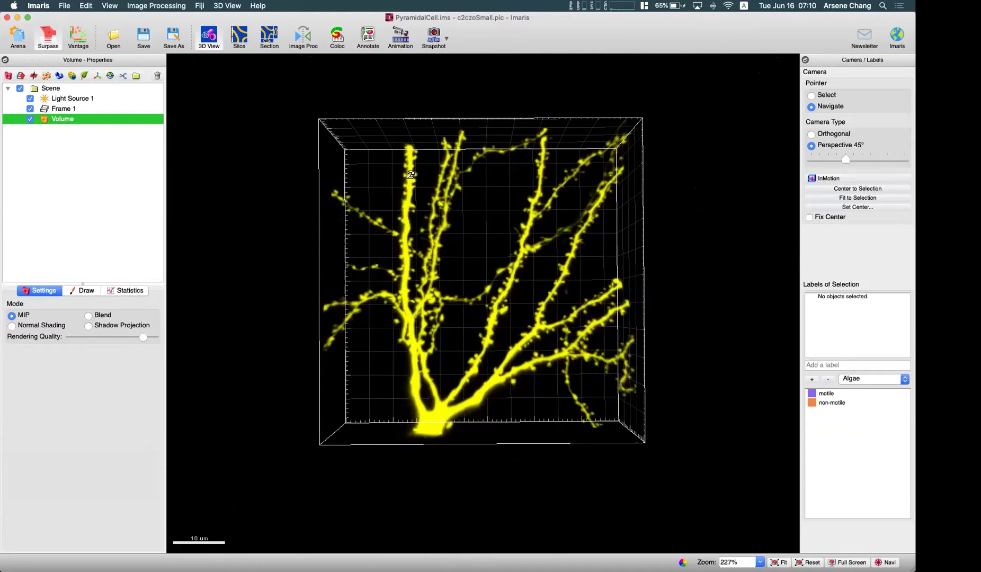
scroll(411, 175, "up", 9)
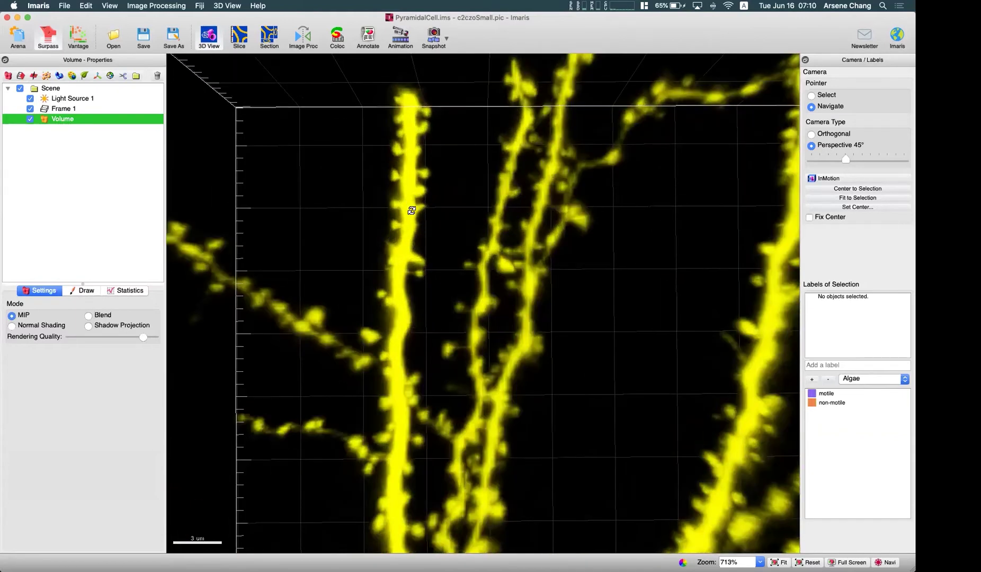
scroll(412, 211, "down", 9)
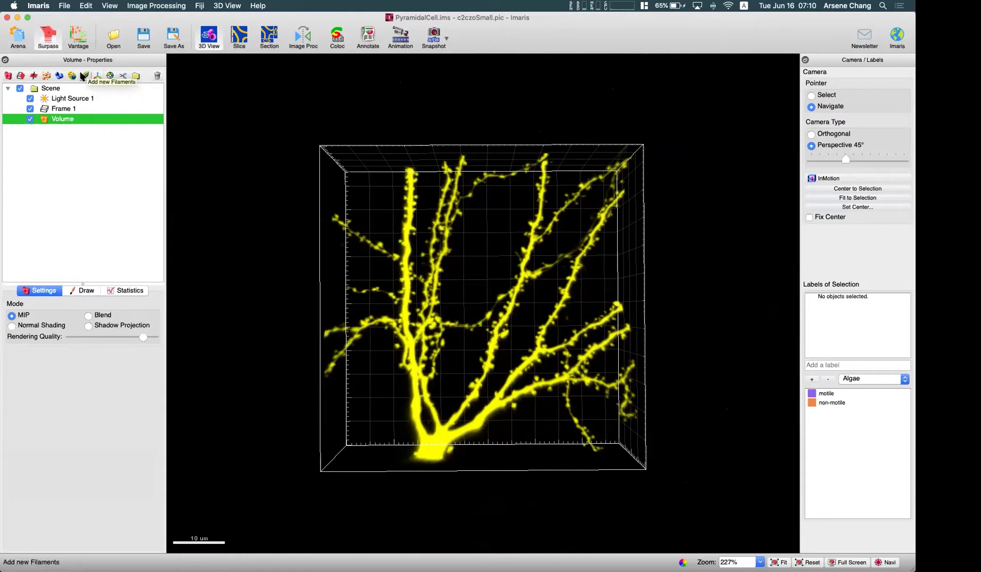
Add a new Filaments object with the Autopath (no loops) algorithm and proceed to the dendrite points diameter settings.
left_click(85, 75)
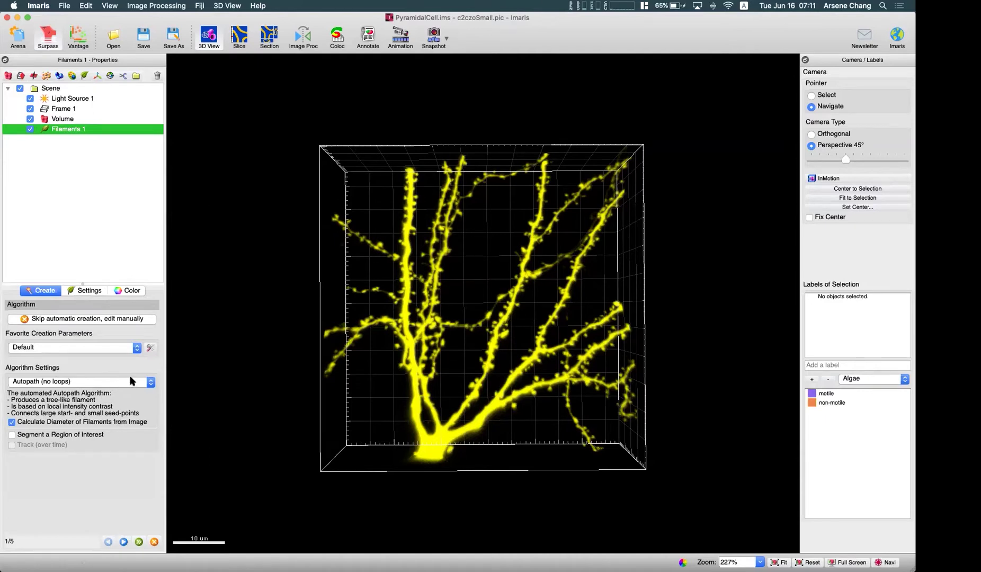
left_click(90, 384)
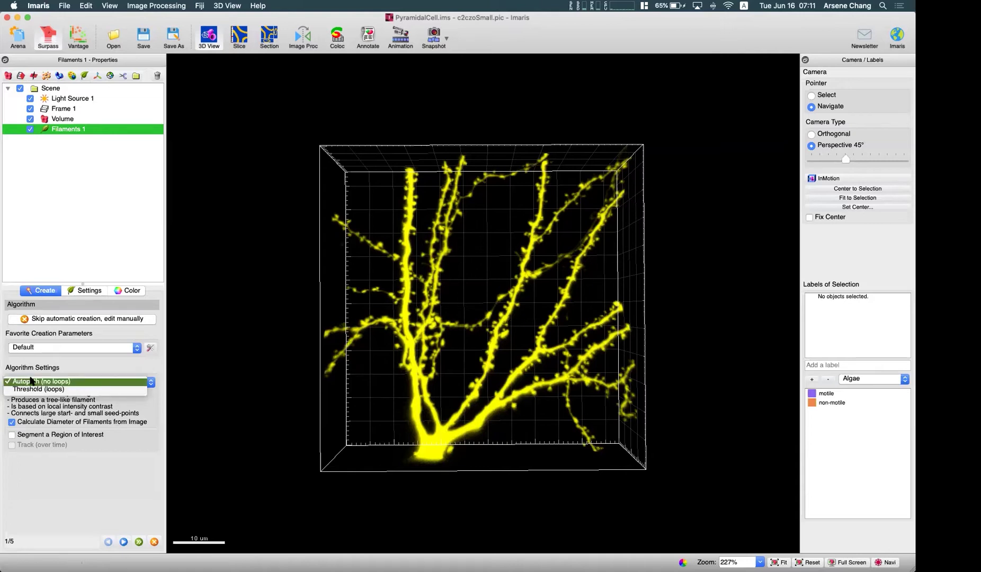
left_click(59, 382)
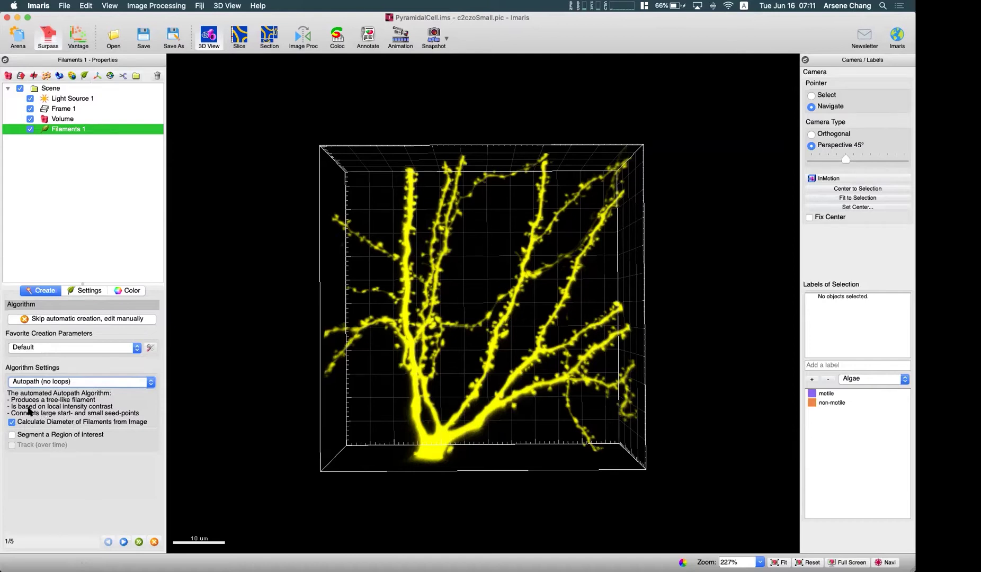
left_click(124, 542)
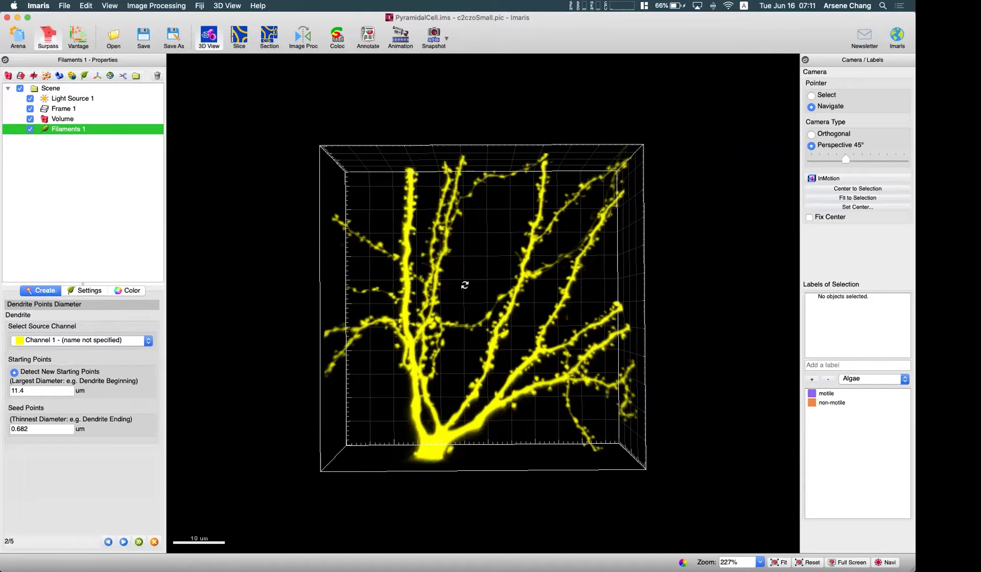
Change the base color of Channel 1 to red in the image properties.
key("super+d")
left_click(710, 91)
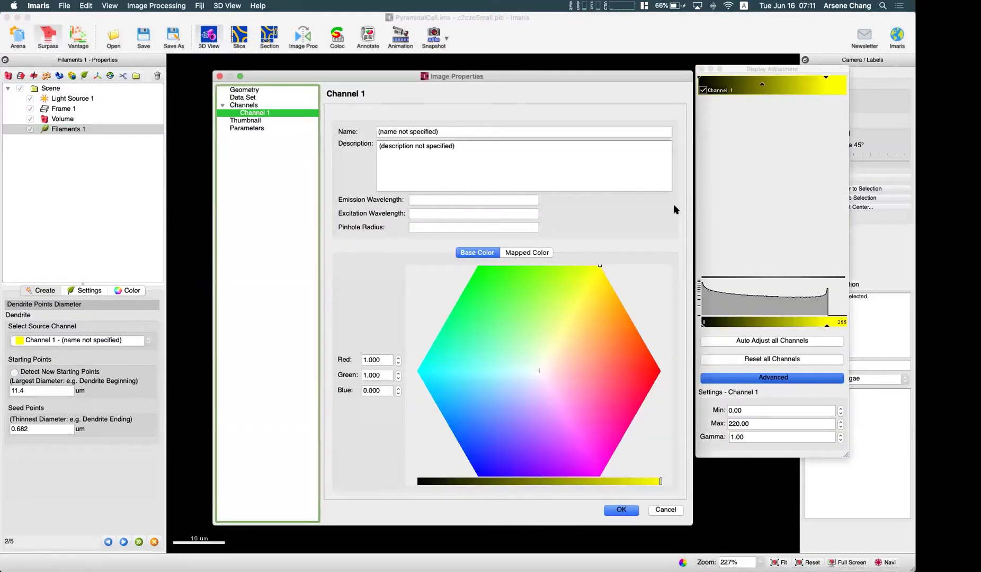
left_click(657, 367)
left_click(622, 509)
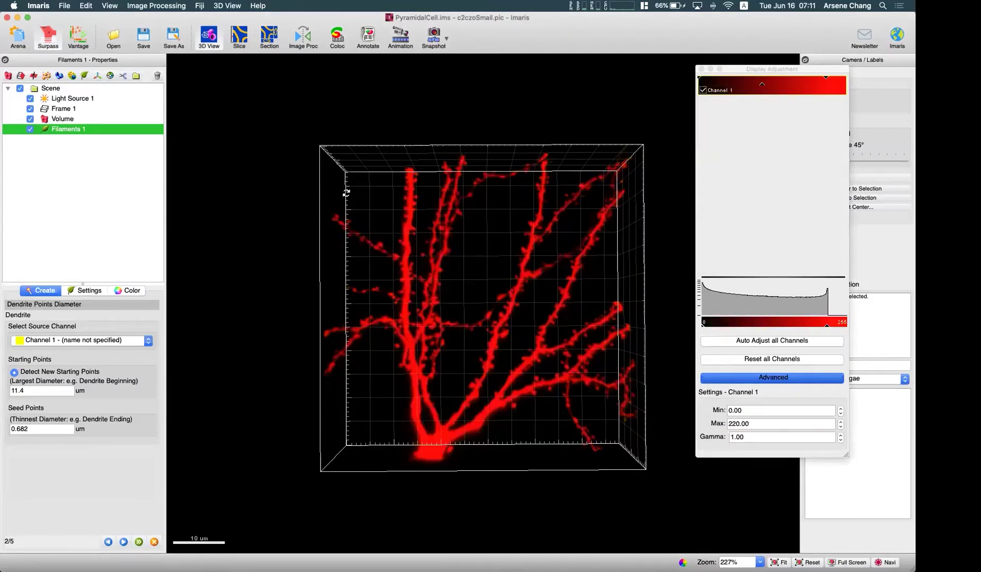
Refresh the source channel's color in the filament creation wizard and close the display adjustment window.
left_click(76, 341)
left_click(75, 342)
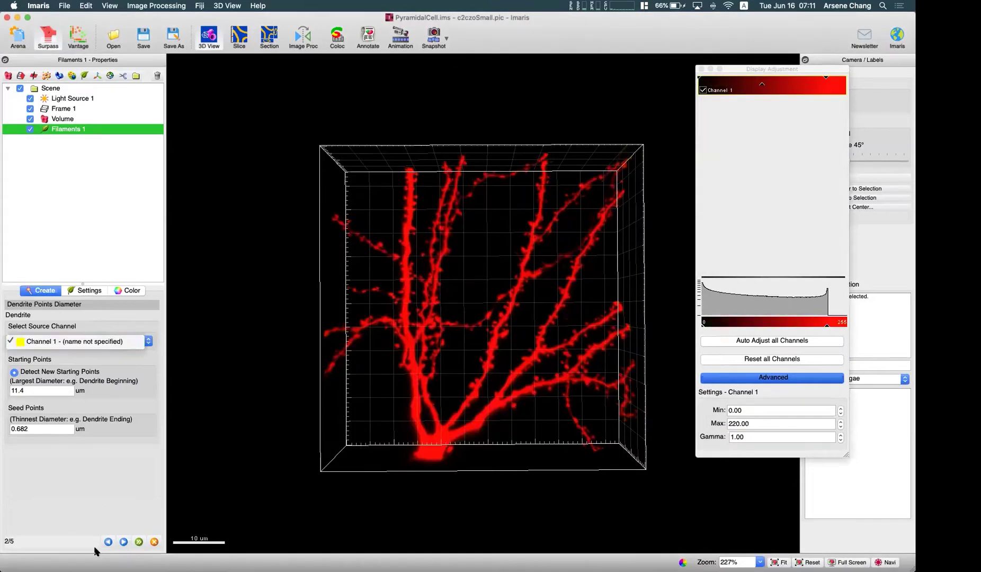
left_click(113, 542)
left_click(120, 542)
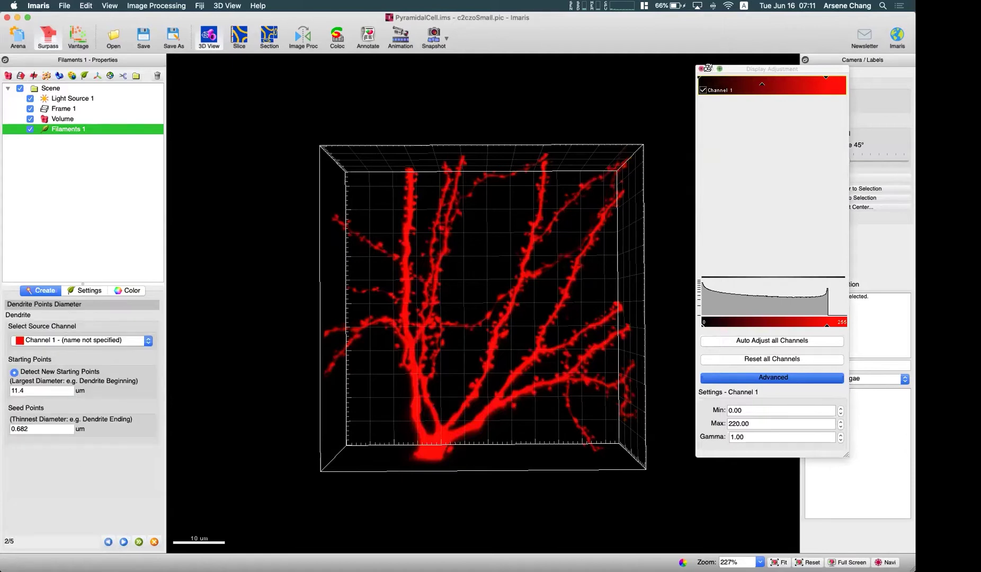
left_click(701, 69)
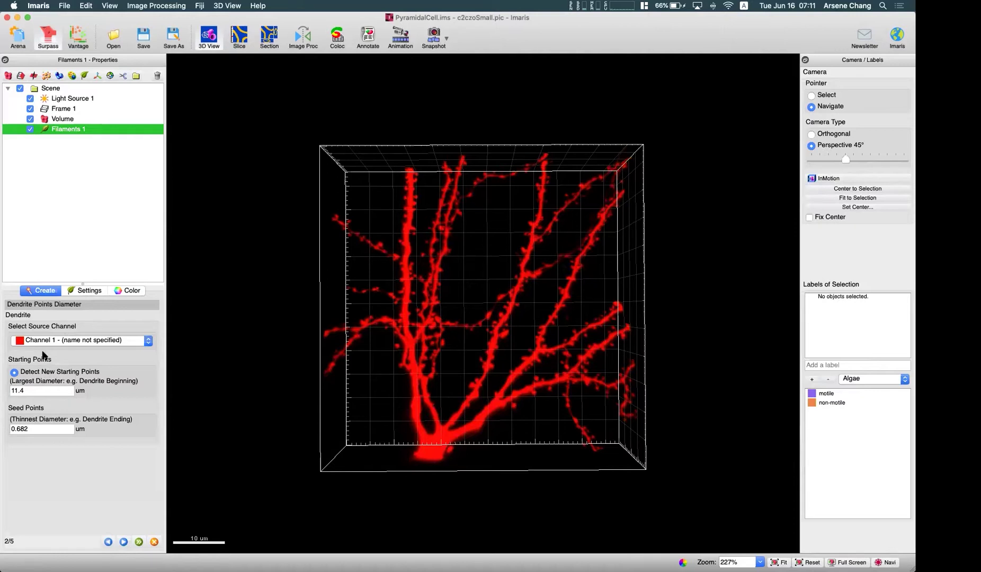
Measure the width of the cell body on slice 31 and set the starting points' largest diameter to 7 um.
left_click(59, 390)
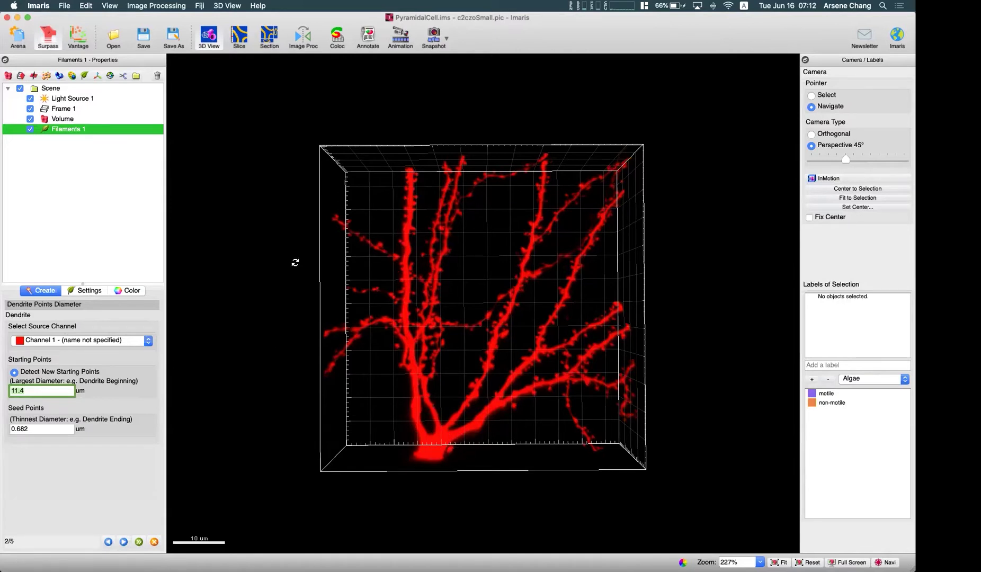
left_click(234, 42)
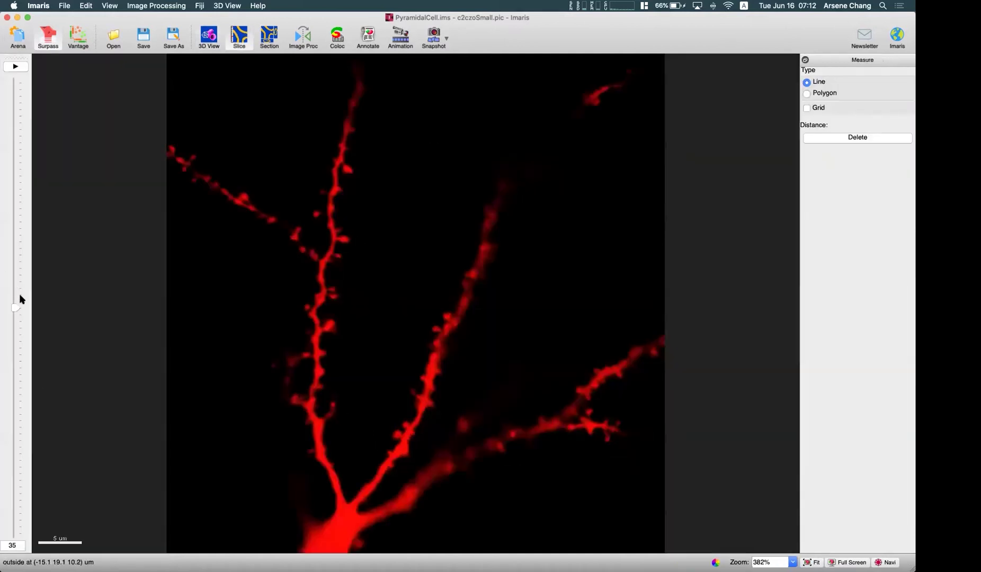
mouse_move(15, 309)
left_mouse_down()
mouse_move(22, 493)
mouse_move(30, 247)
mouse_move(23, 325)
left_mouse_up()
left_click(307, 515)
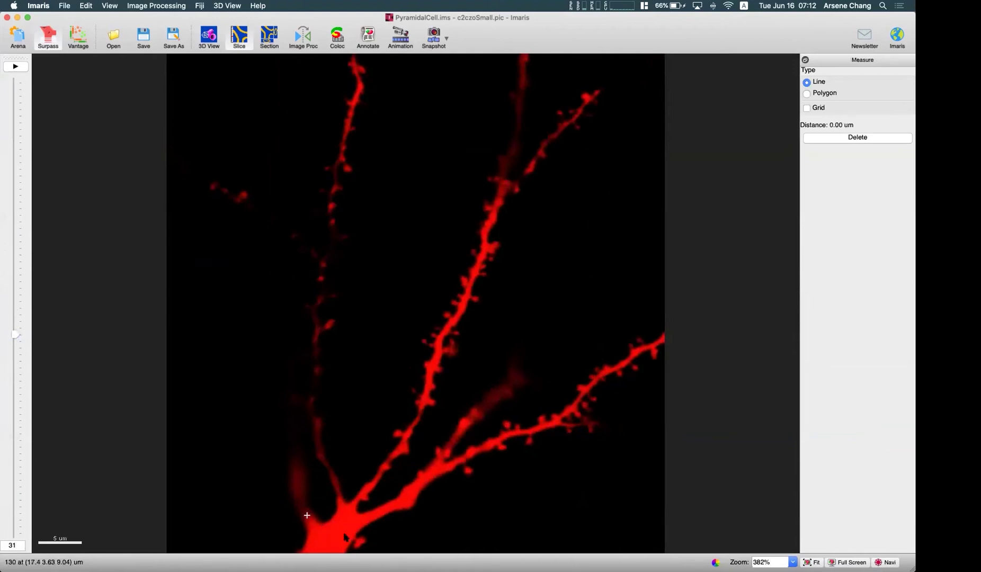
left_click(355, 542)
left_click(208, 37)
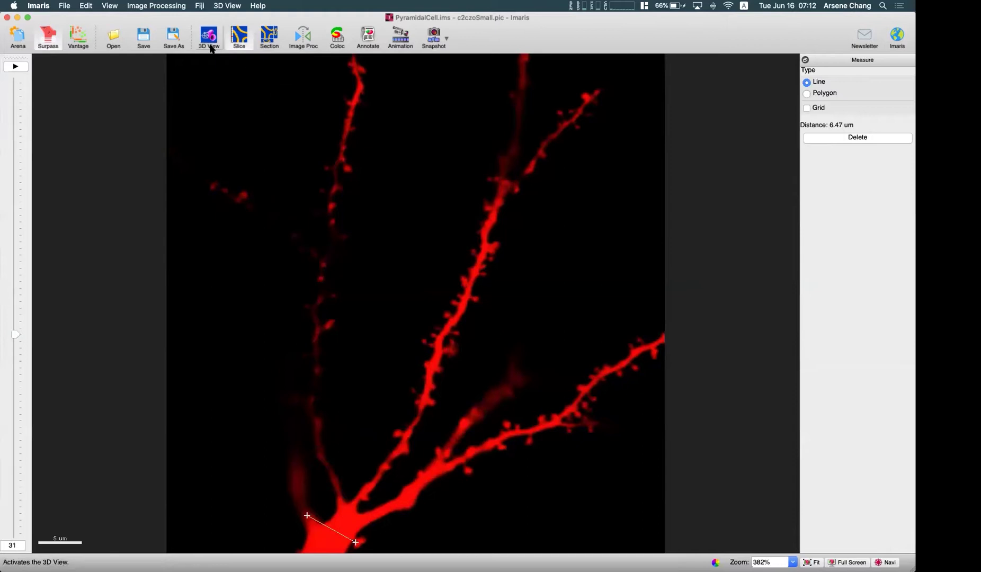
mouse_move(2, 383)
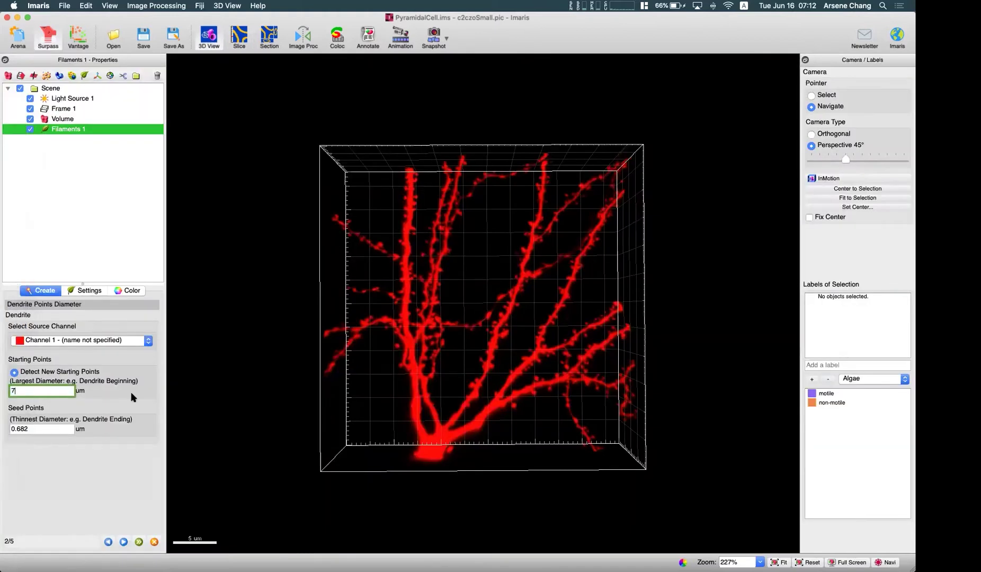
Measure the width of a thin dendrite on slice 31 and open the seed points' thinnest diameter for editing.
left_click(45, 428)
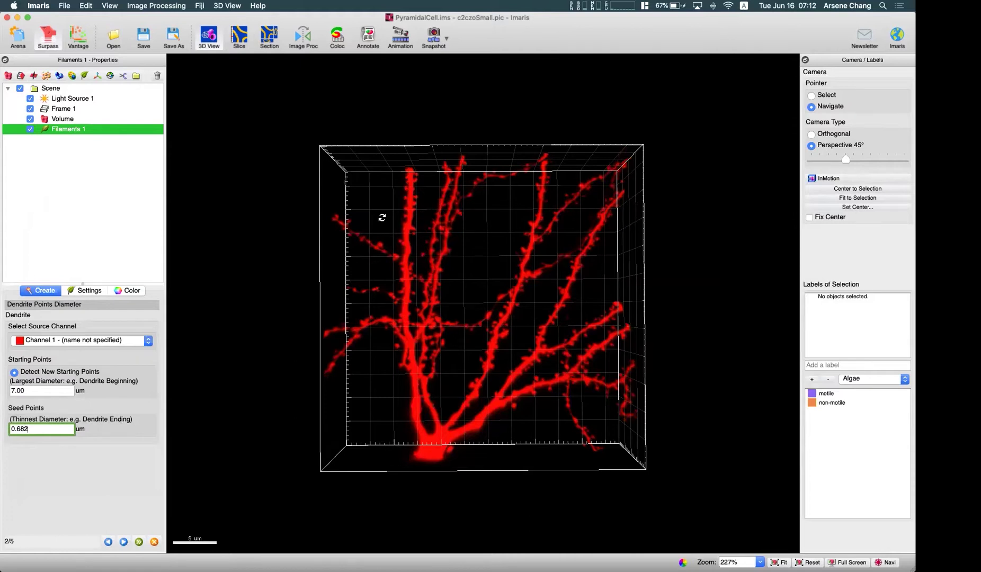
scroll(372, 278, "up", 3)
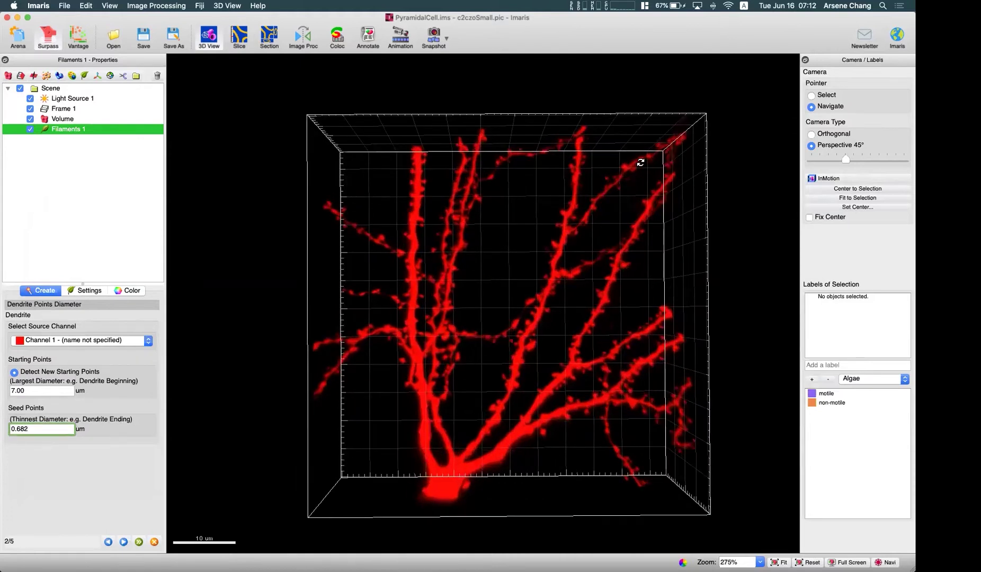
scroll(640, 162, "up", 10)
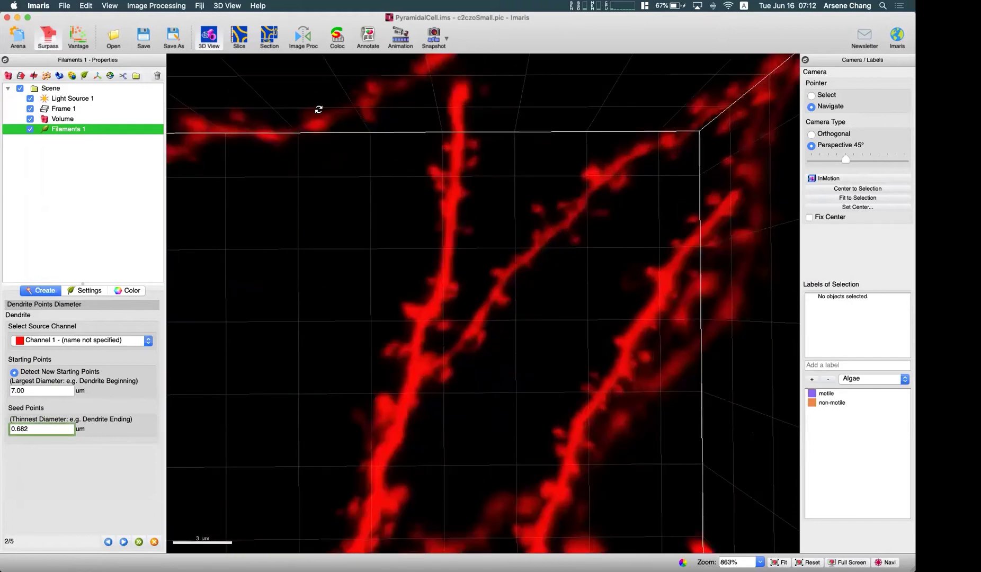
scroll(532, 244, "down", 5)
left_click(238, 35)
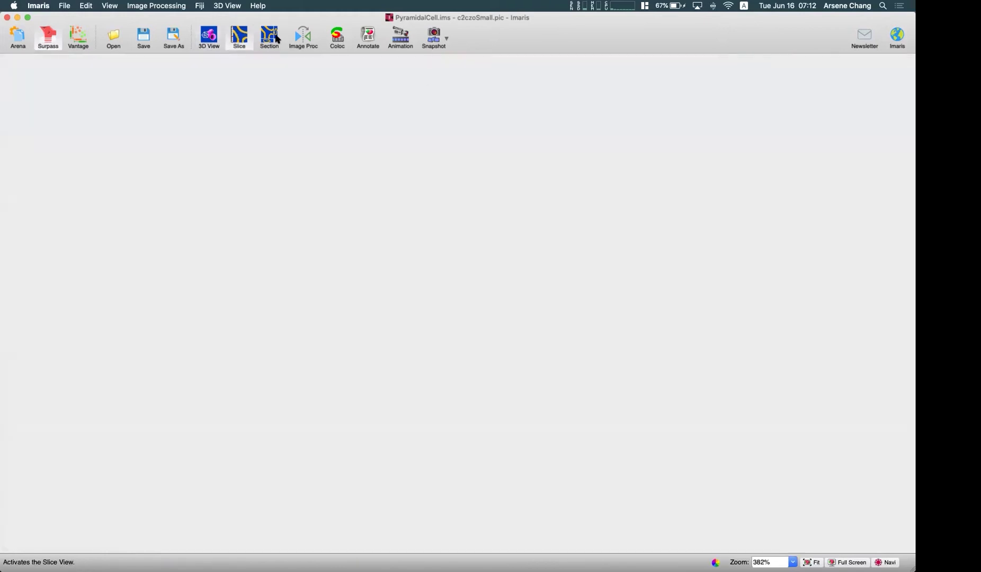
scroll(565, 182, "down", 3)
scroll(565, 182, "up", 12)
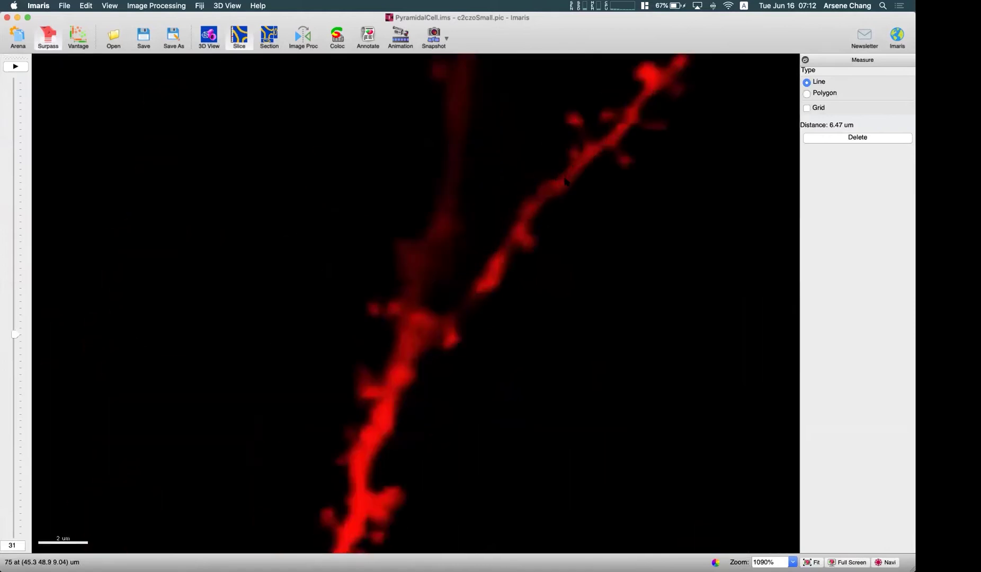
left_click(565, 174)
left_click(571, 178)
scroll(625, 116, "down", 3)
scroll(622, 114, "up", 5)
left_click(621, 110)
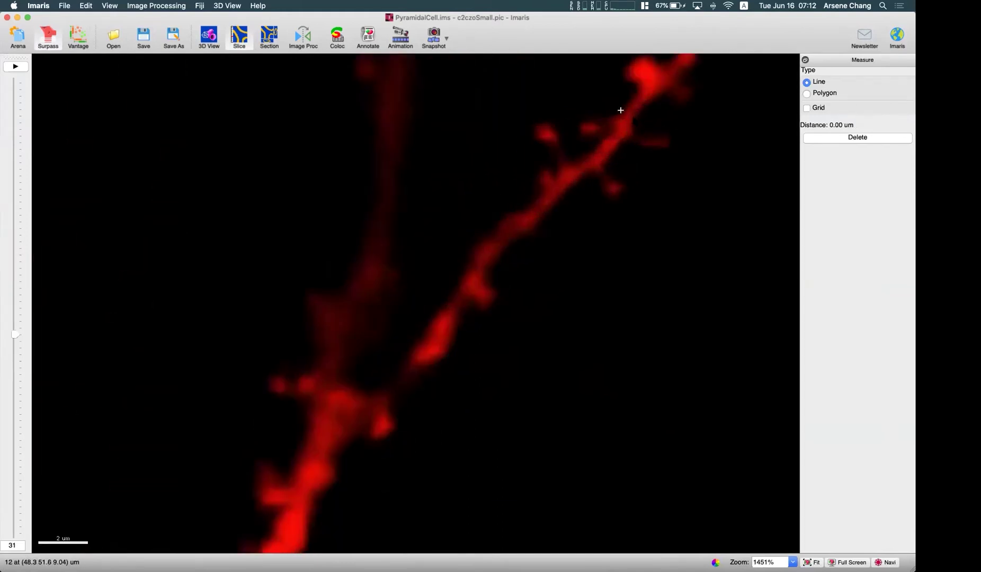
left_click(634, 118)
left_click(205, 37)
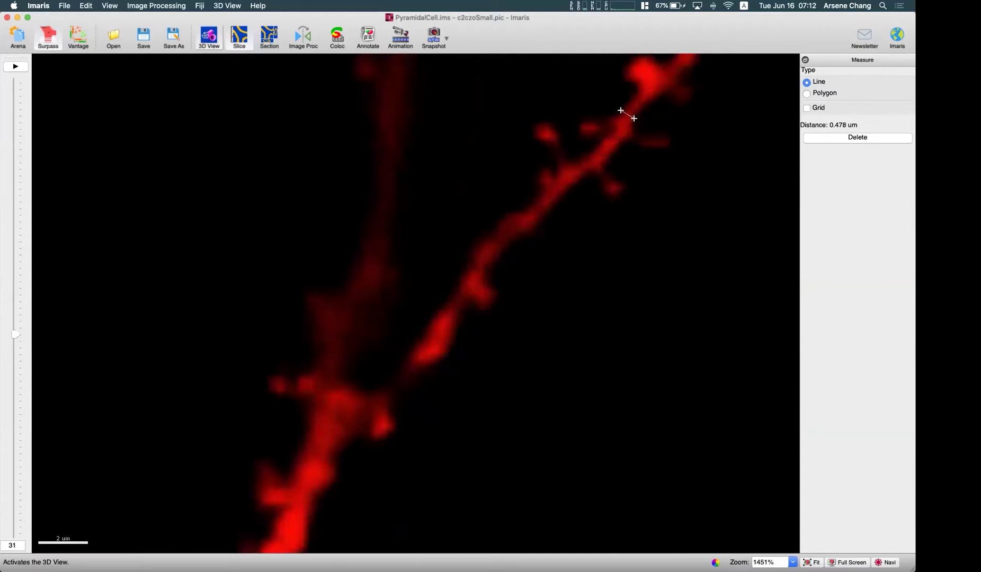
left_click(41, 427)
mouse_move(2, 415)
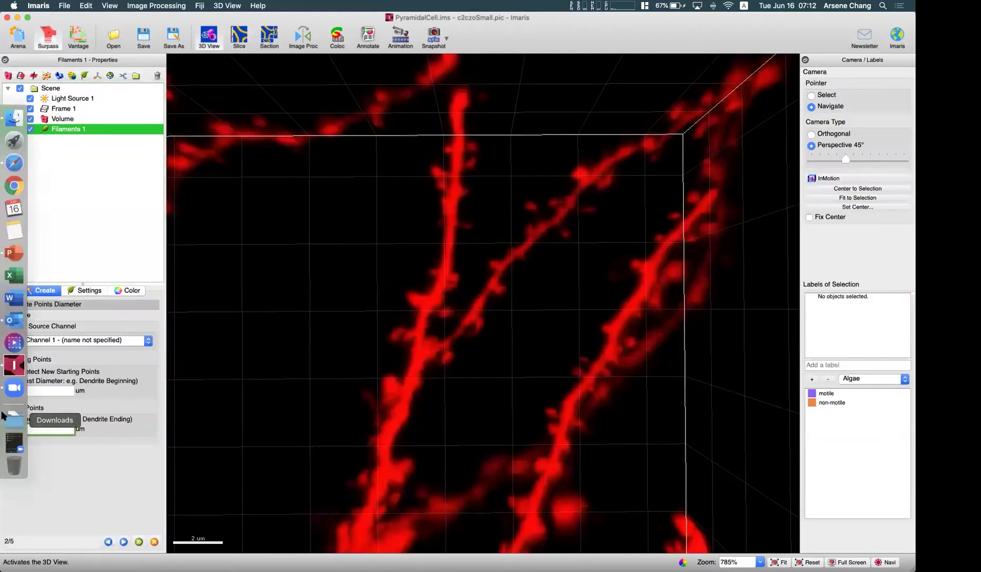
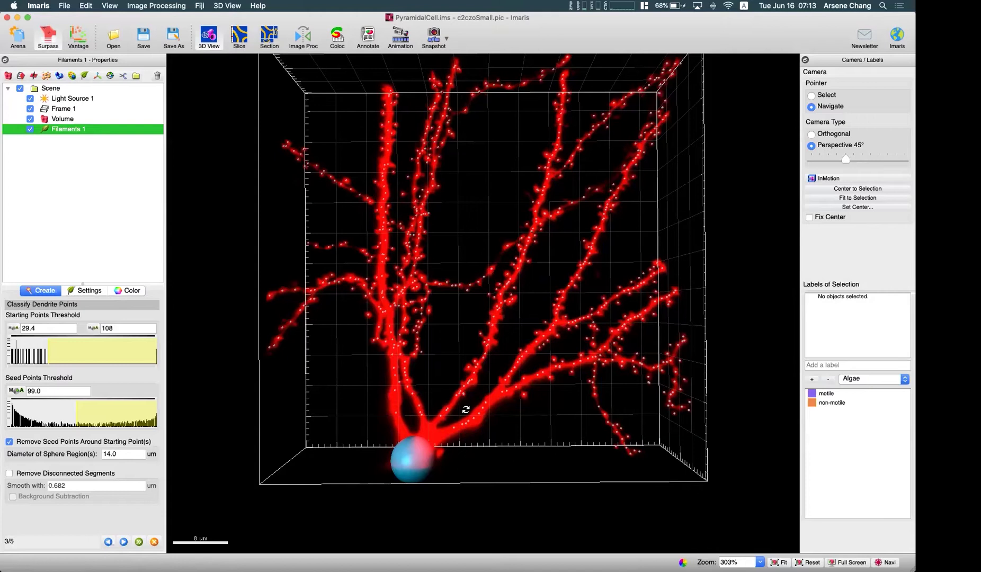
Examine how the detected starting point and seed points are placed on the cell body, dendrites and spines.
scroll(452, 430, "down", 2)
scroll(452, 430, "down", 2)
left_click_drag(489, 335, 424, 228)
scroll(418, 221, "up", 4)
scroll(419, 222, "up", 5)
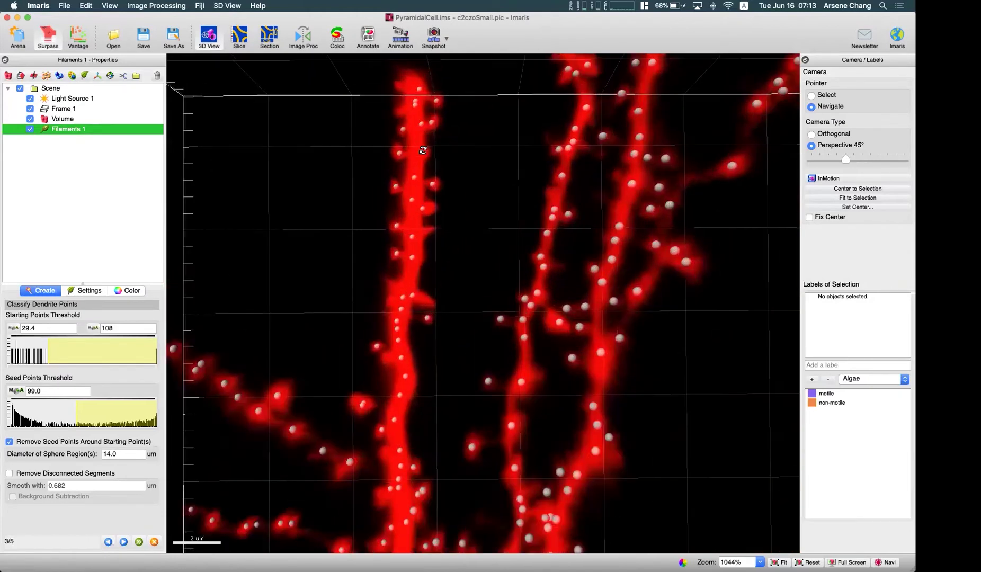
scroll(405, 354, "down", 3)
scroll(458, 229, "down", 4)
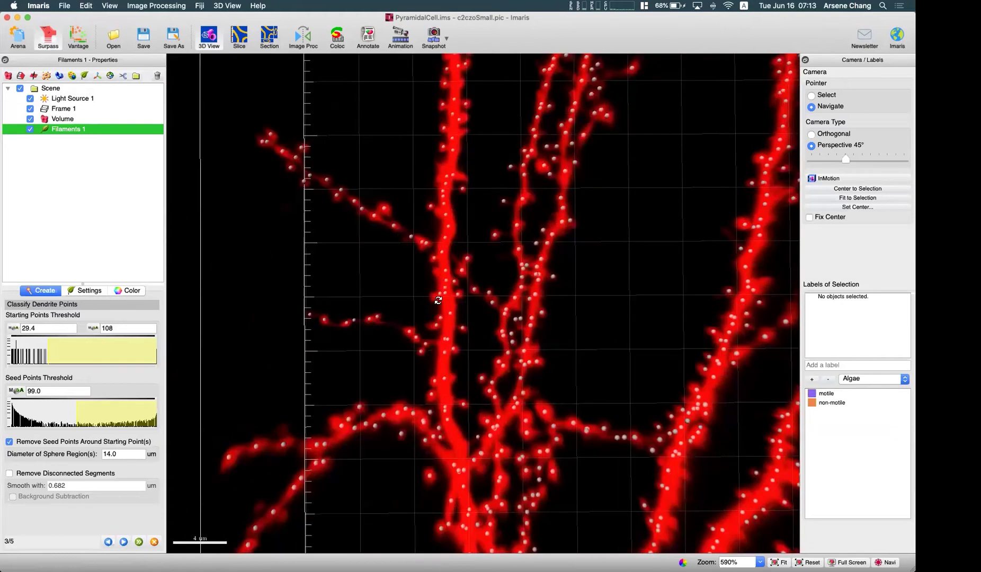
scroll(479, 246, "down", 3)
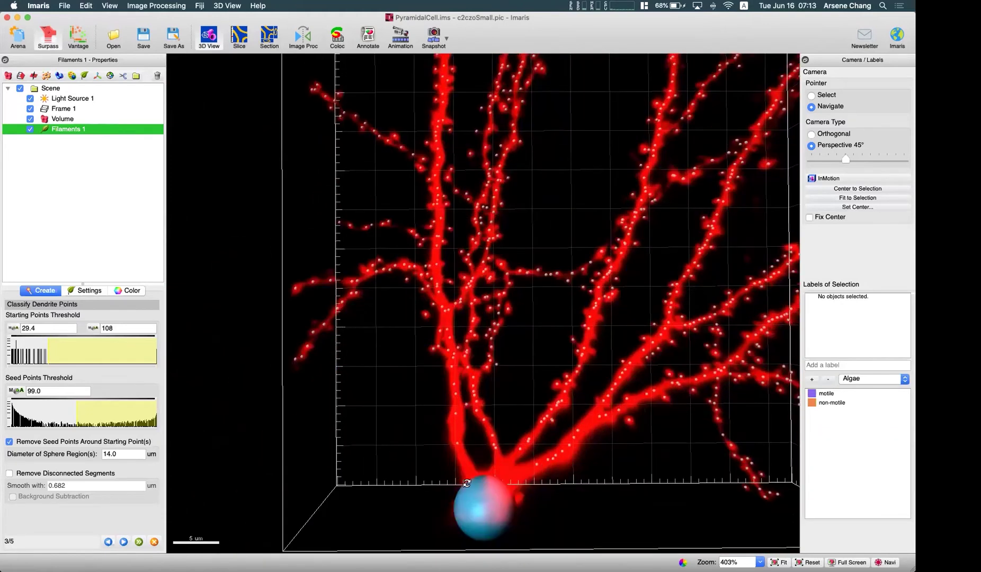
scroll(466, 264, "down", 2)
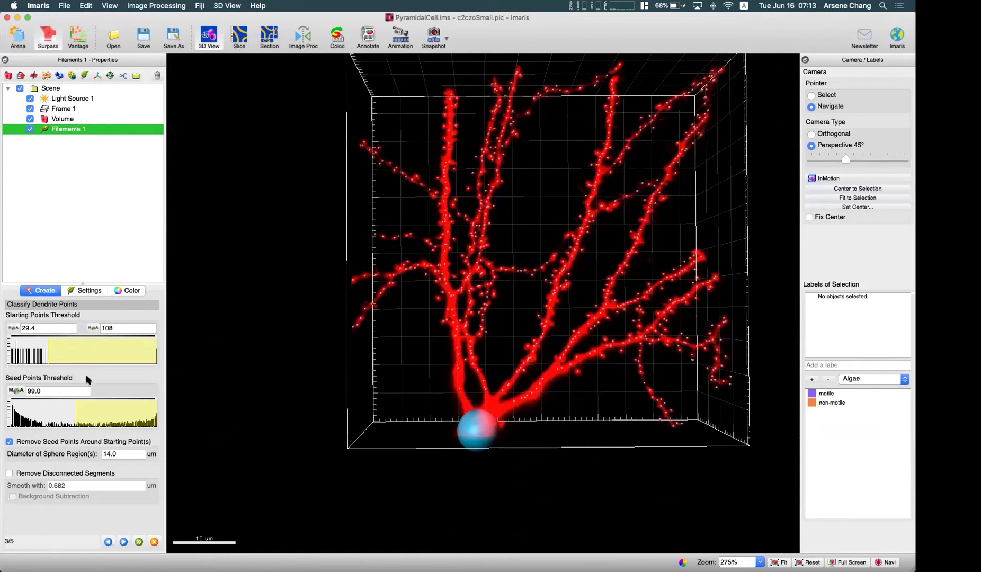
Adjust the seed points threshold to 98.8.
scroll(483, 267, "down", 2)
scroll(484, 267, "up", 3)
mouse_move(69, 420)
left_mouse_down()
mouse_move(65, 409)
mouse_move(43, 411)
mouse_move(77, 417)
left_mouse_up()
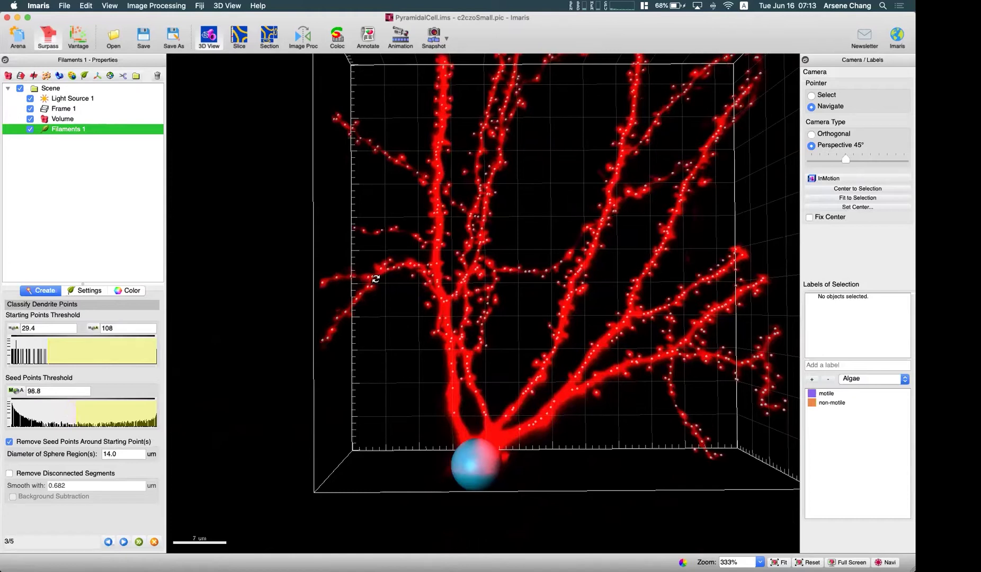
Examine how the seed points are distributed along the dendrites, up to their upper ends.
scroll(375, 279, "down", 3)
scroll(401, 219, "up", 10)
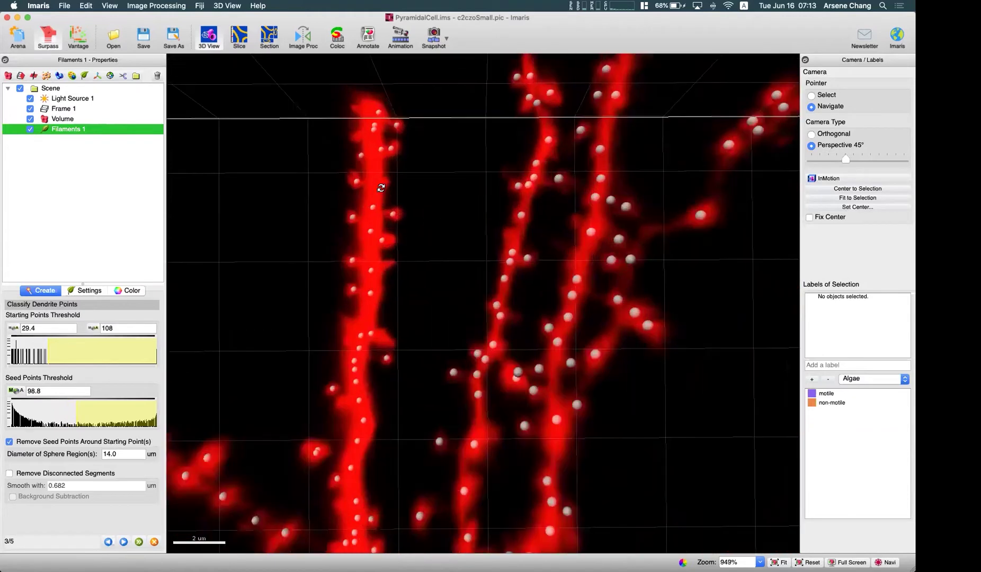
scroll(381, 188, "down", 2)
scroll(379, 368, "down", 4)
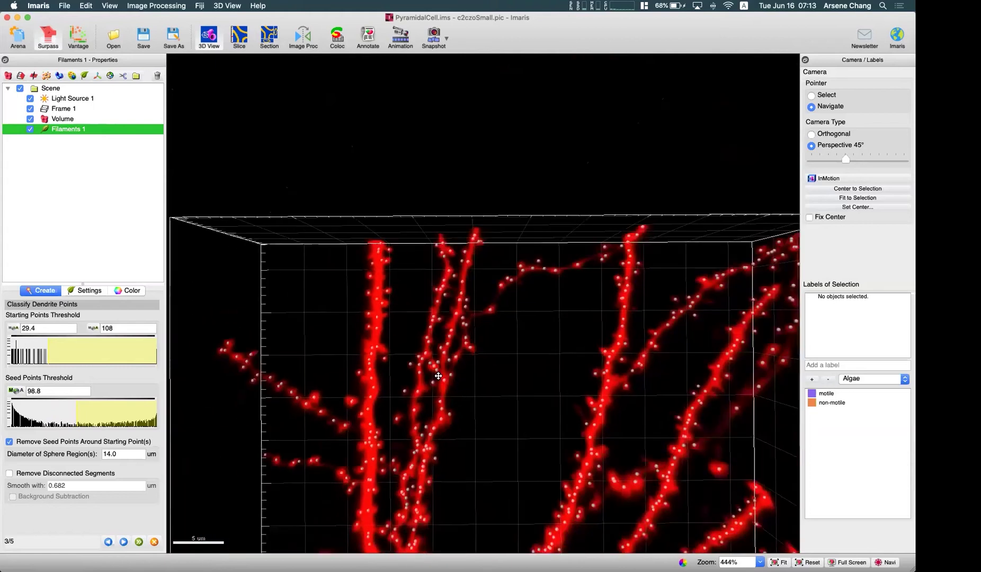
left_click_drag(438, 375, 421, 162)
left_click_drag(464, 384, 446, 274)
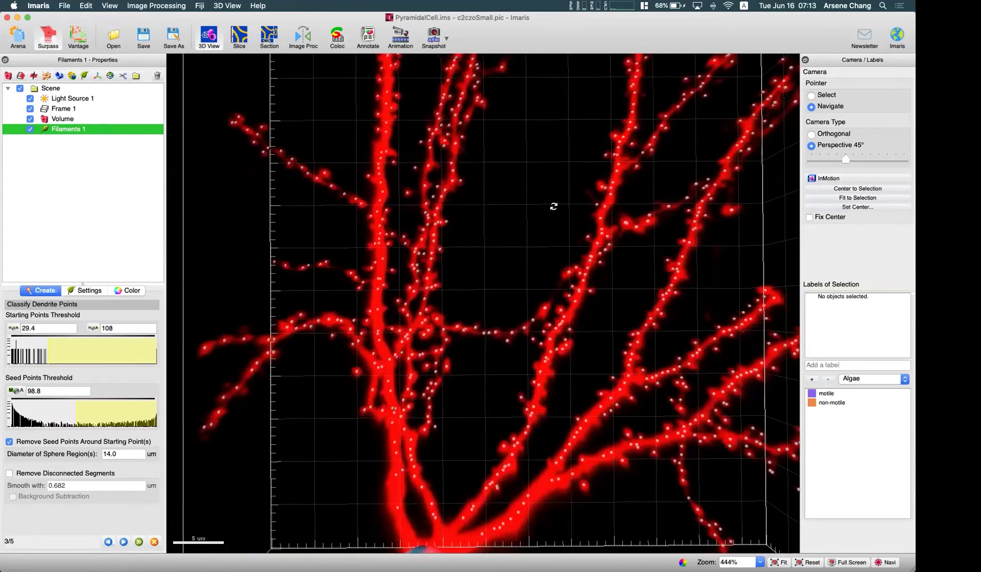
scroll(554, 206, "down", 3)
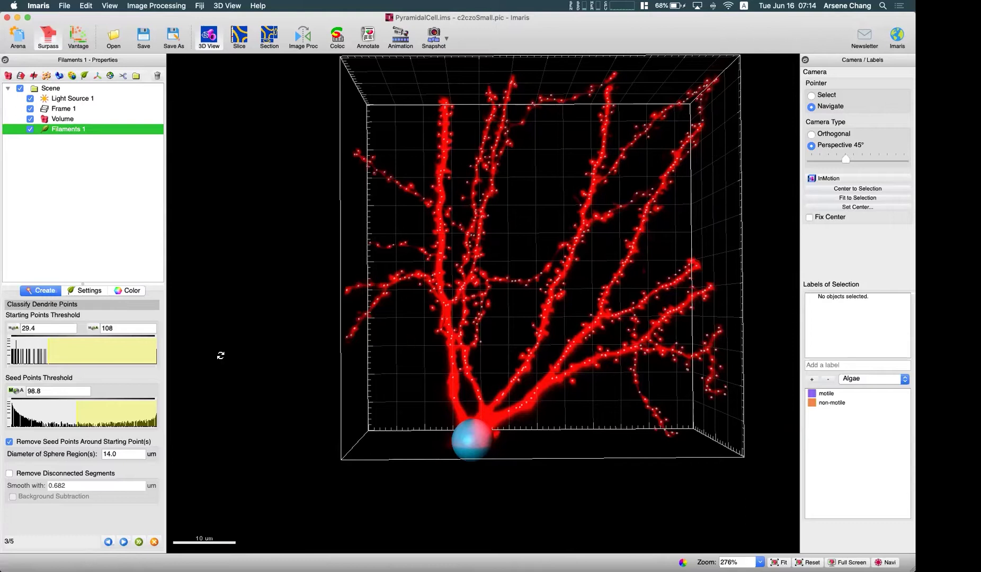
Set the starting points threshold to 34.1 and manually re-place the starting point on the cell body.
left_click_drag(48, 351, 55, 351)
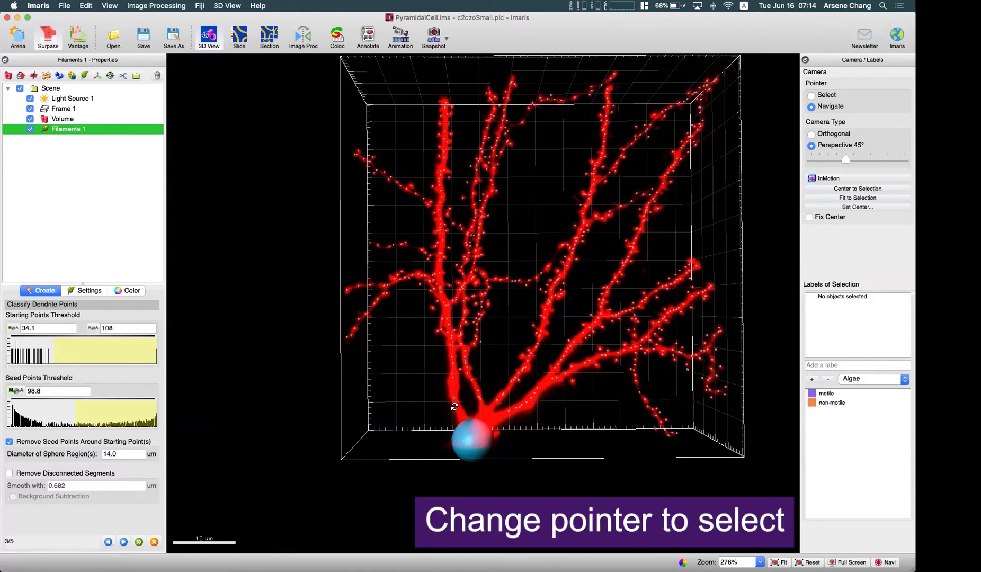
key("Escape")
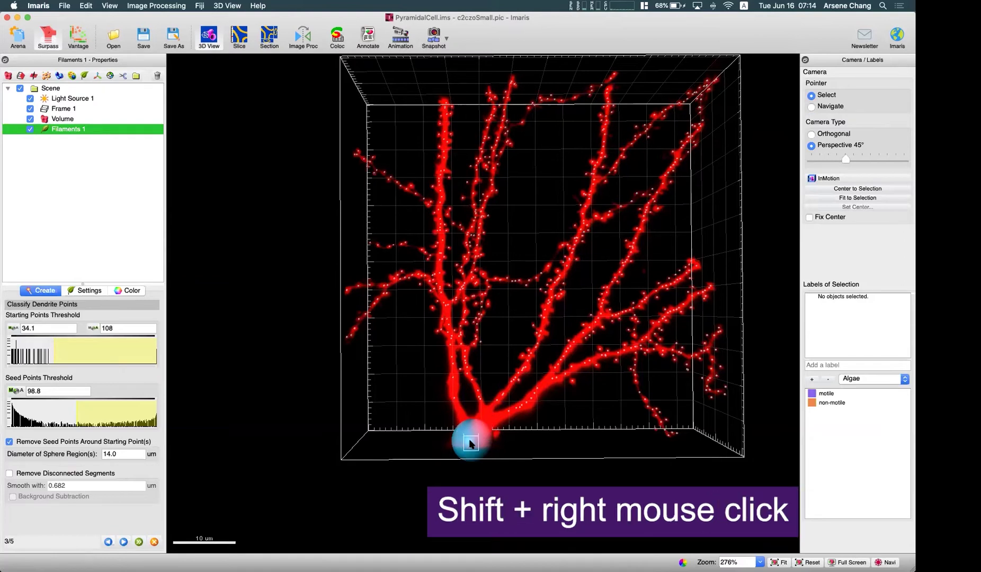
right_click(472, 441, "shift")
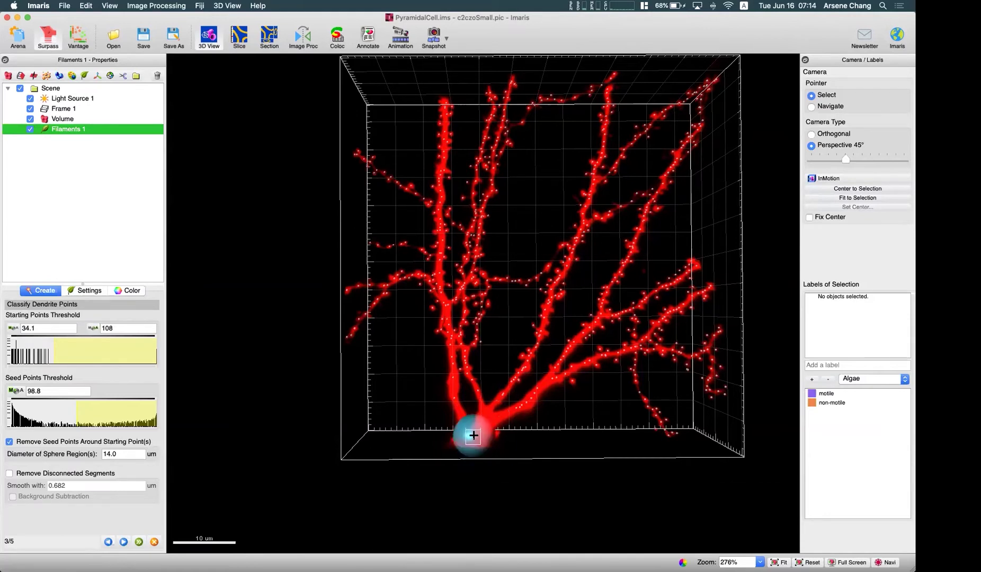
Try placing a starting point at the upper end of the thick vertical dendrite and remove it again.
middle_click_drag(448, 136, 471, 333)
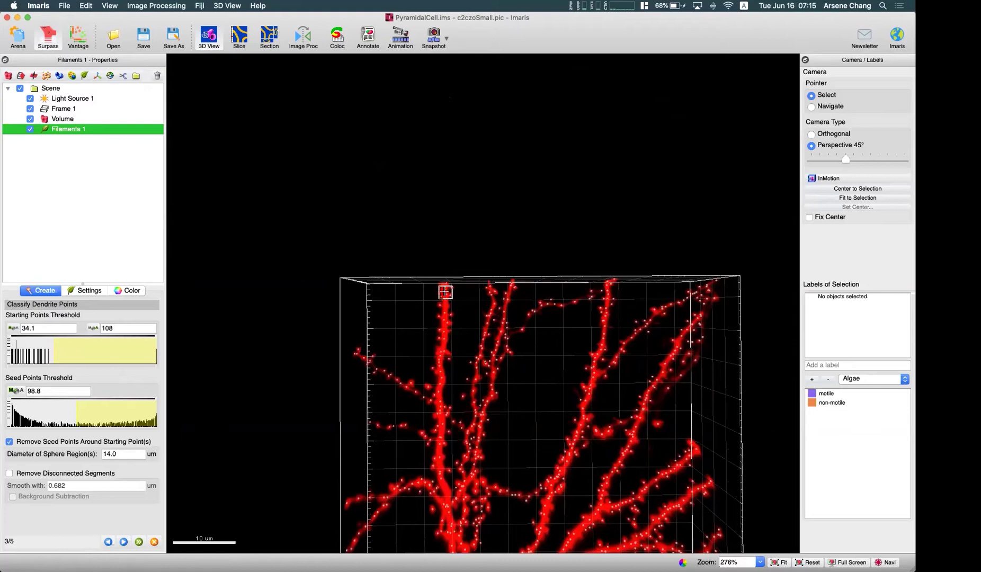
right_click(447, 296, "shift")
right_click(448, 288, "shift")
key("Escape")
scroll(478, 327, "down", 5)
scroll(478, 327, "up", 3)
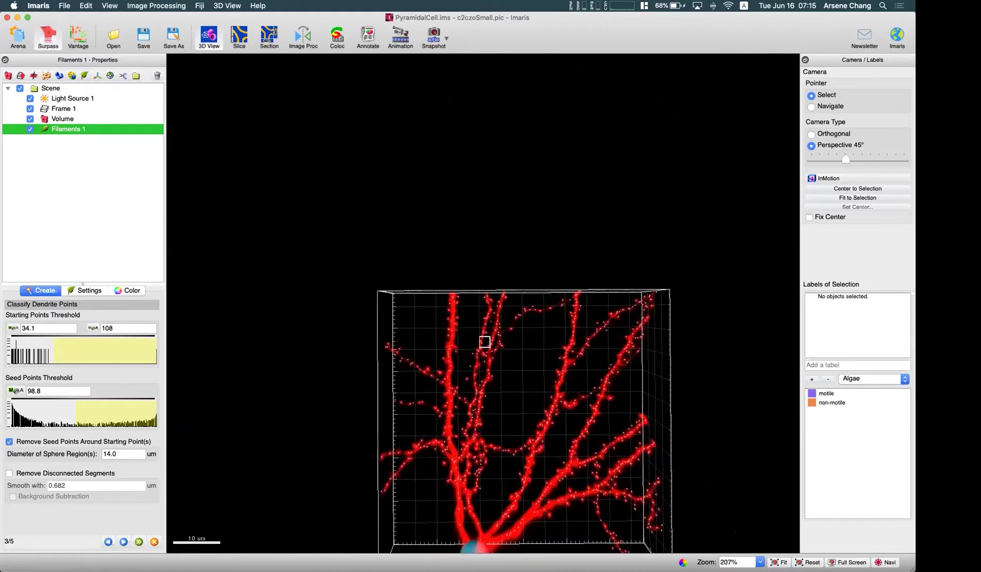
right_click_drag(512, 235, 510, 61)
key("Escape")
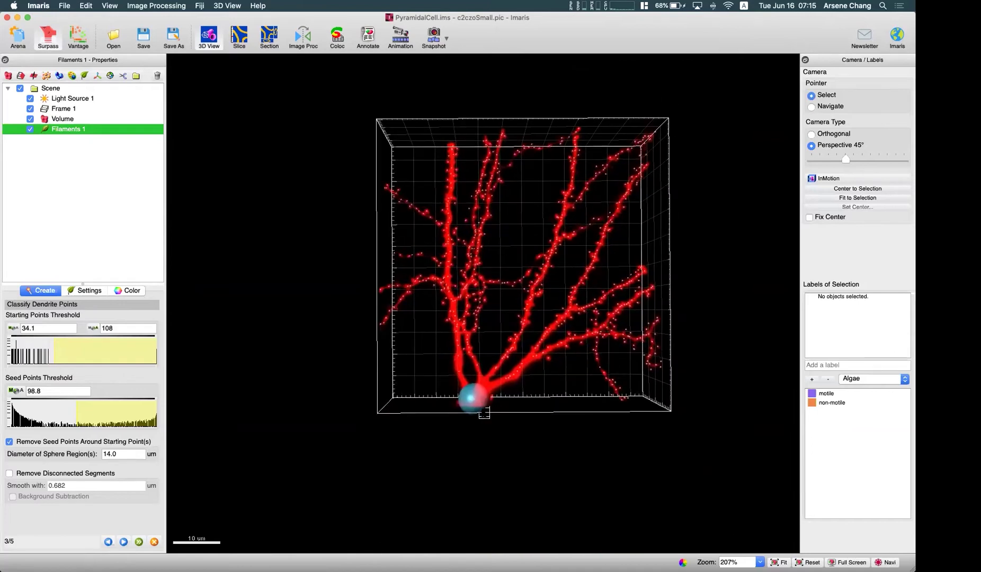
key("Escape")
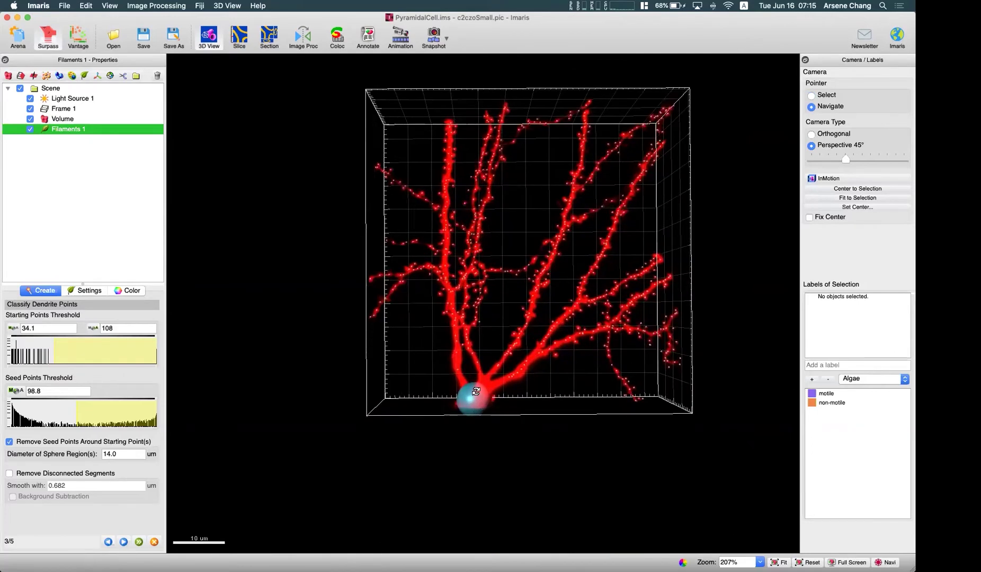
Try manually editing a seed point at the upper tip of the thick vertical dendrite.
scroll(477, 392, "up", 2)
key("Escape")
key("Escape")
right_click_drag(480, 390, 461, 433)
key("Escape")
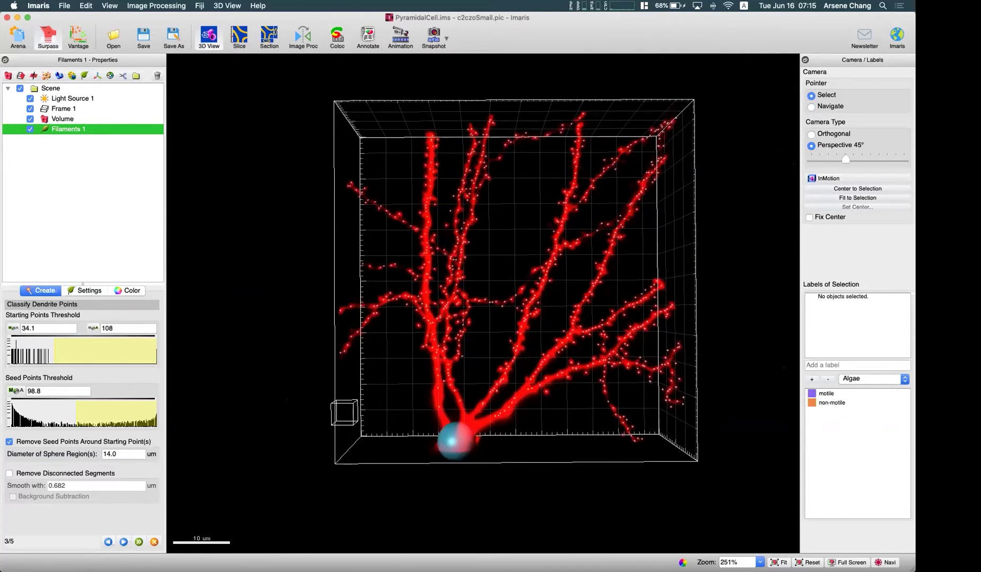
key("Escape")
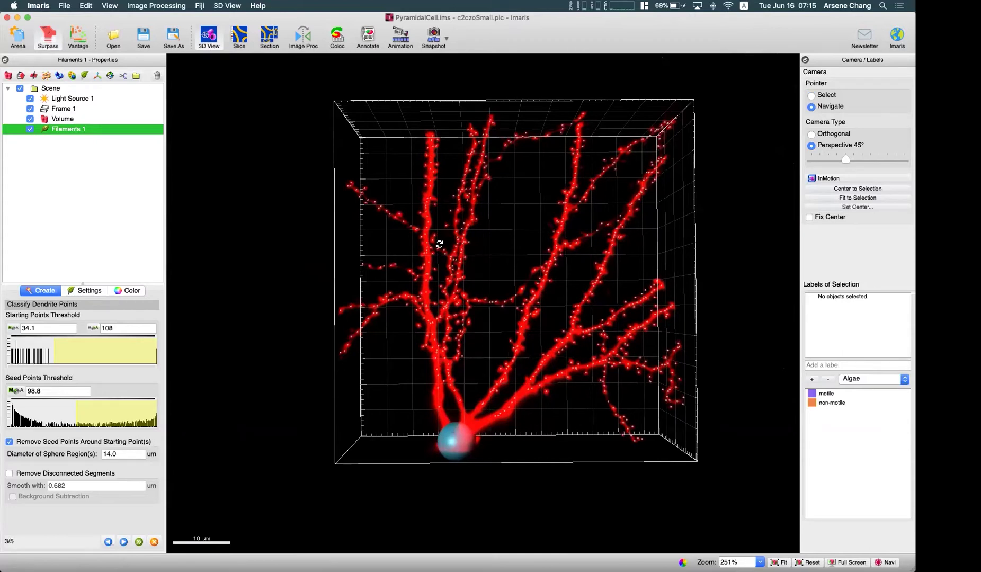
key("Escape")
scroll(428, 138, "up", 5)
scroll(438, 134, "down", 4, "shift")
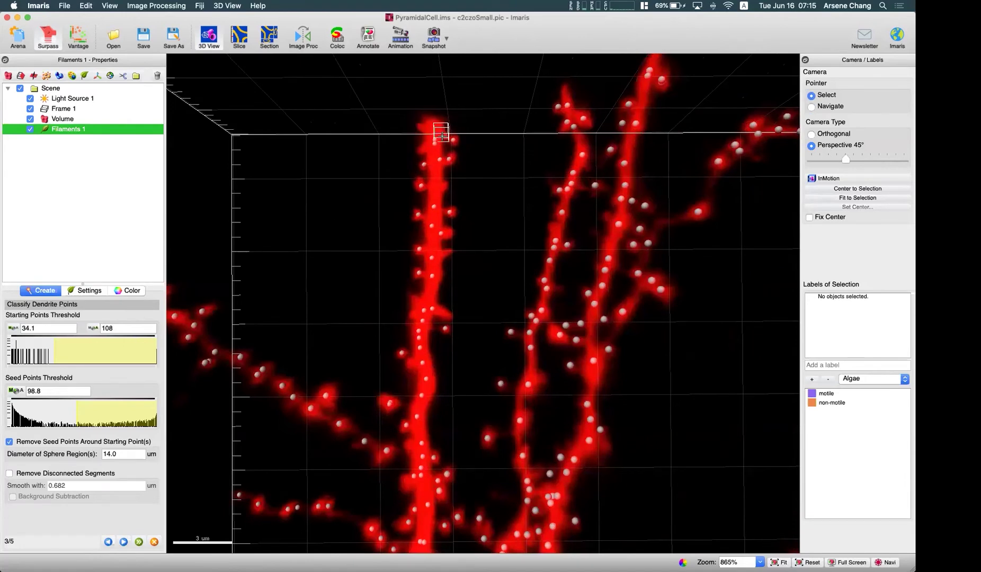
left_click_drag(436, 132, 434, 132)
key("Escape")
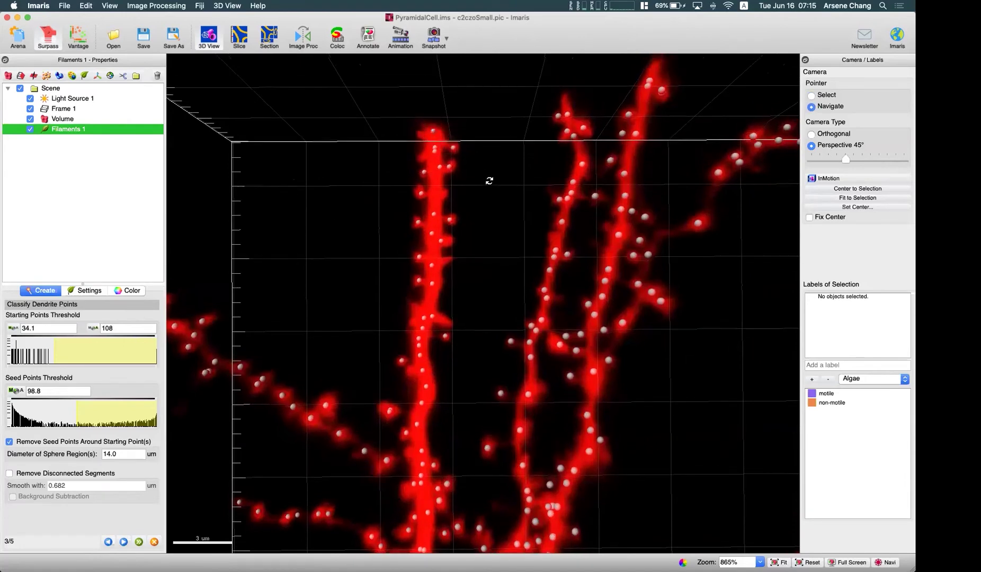
Raise the lower starting points threshold to 45.9.
scroll(484, 185, "down", 4)
right_click_drag(477, 194, 418, 275)
mouse_move(47, 347)
left_mouse_down()
mouse_move(37, 348)
mouse_move(64, 349)
left_mouse_up()
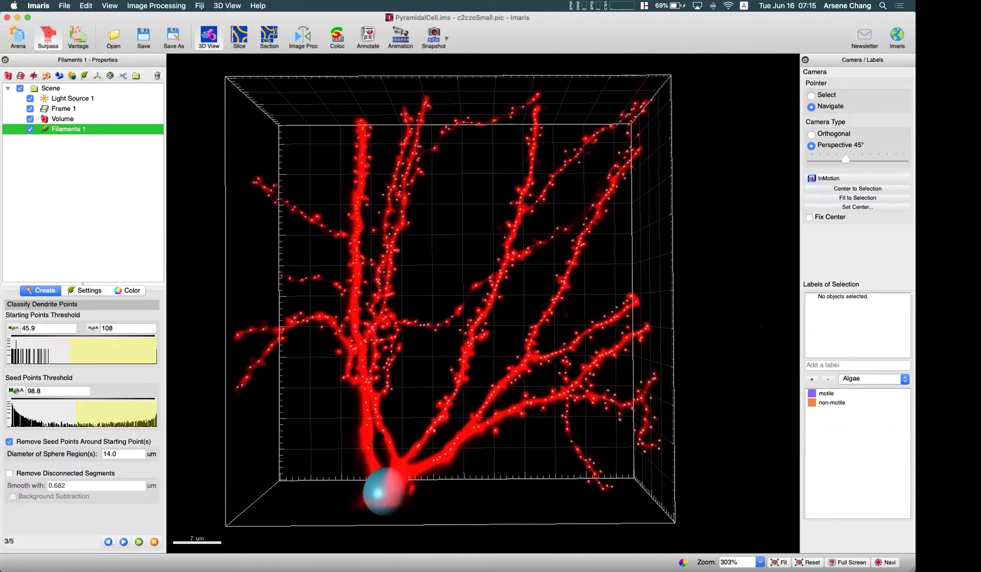
Inspect the seed point coverage on the thin branches and dendrite tips across the whole cell.
right_click_drag(383, 459, 425, 450)
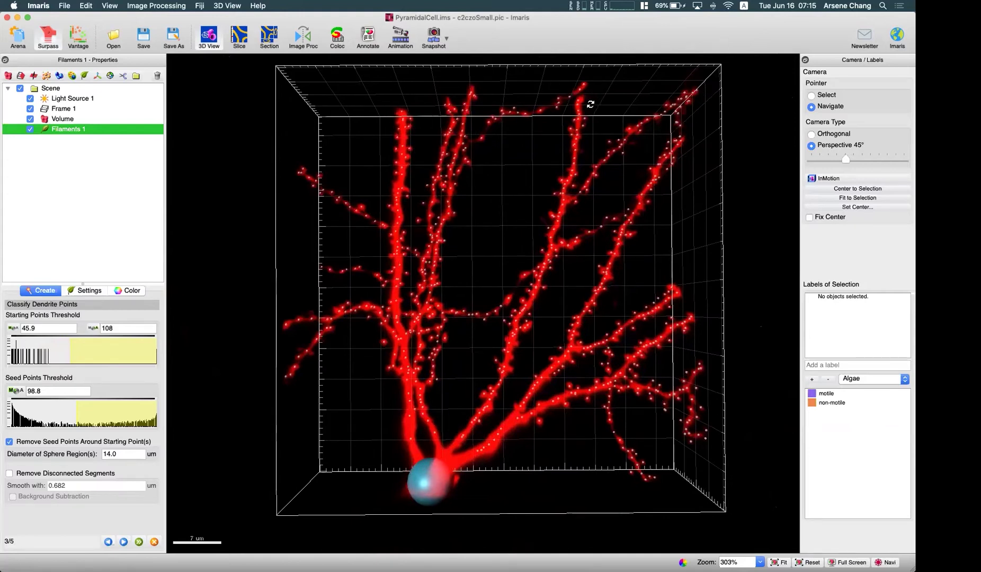
scroll(600, 87, "up", 5)
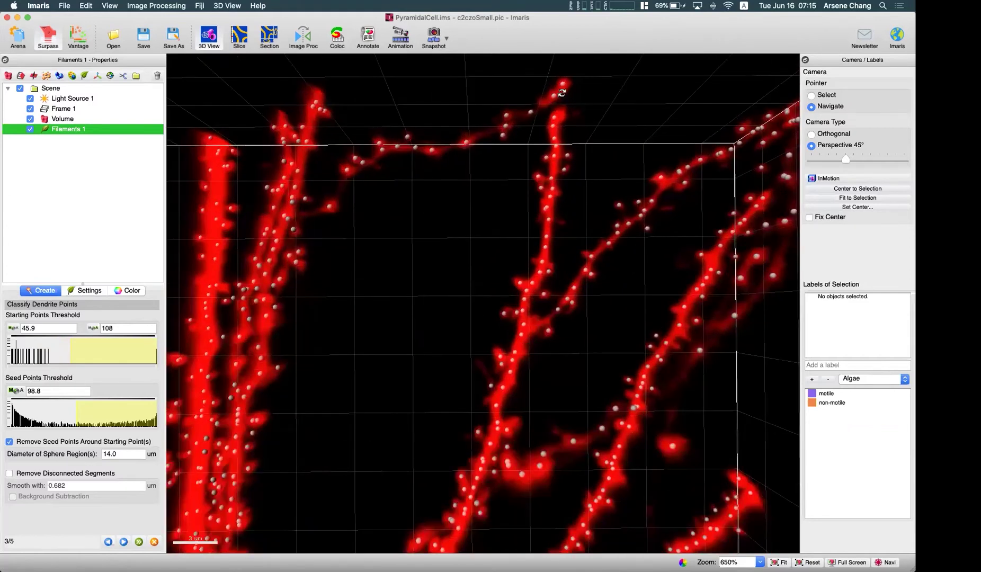
scroll(562, 93, "down", 4)
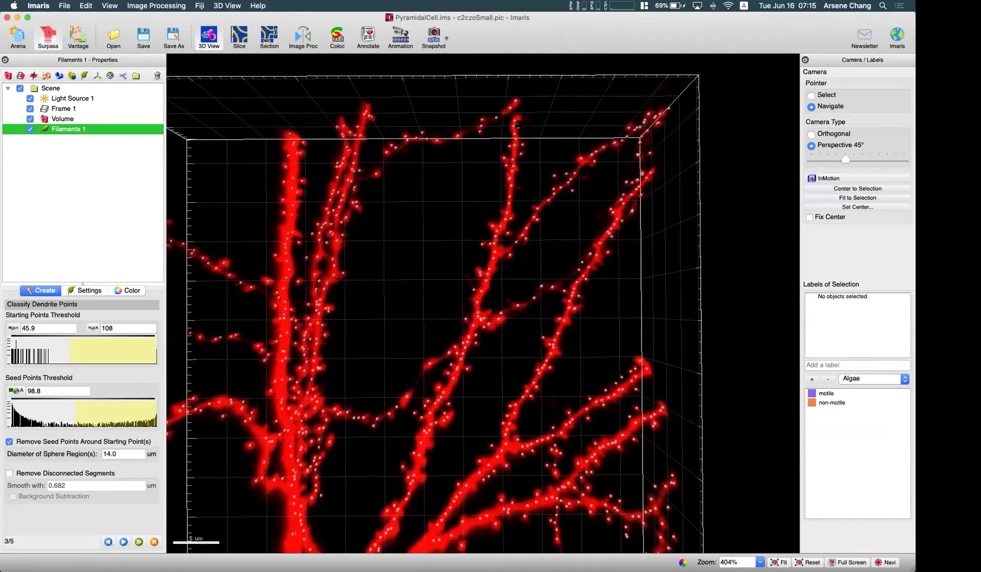
scroll(509, 219, "down", 5)
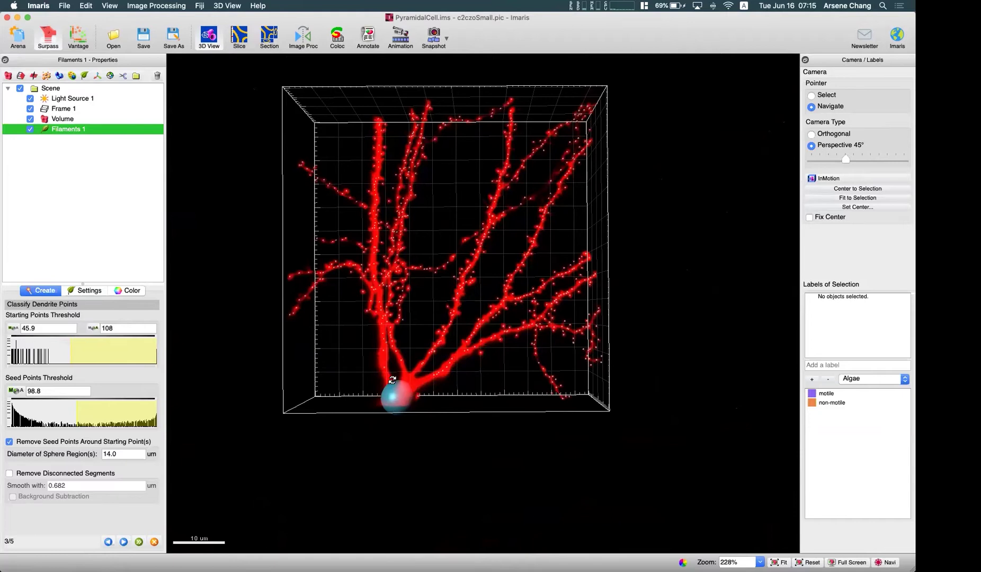
left_click_drag(441, 326, 384, 174)
scroll(384, 173, "up", 10)
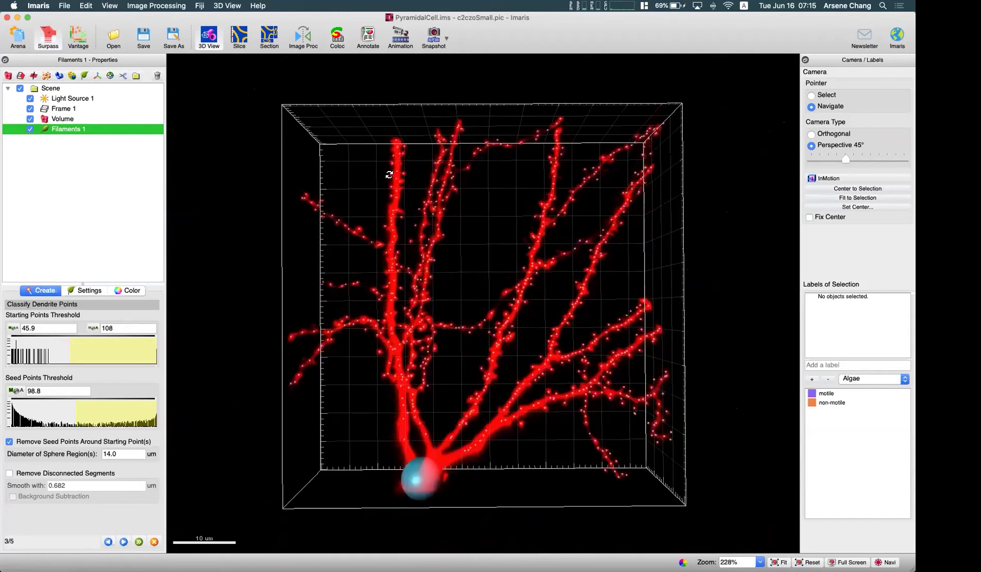
left_click_drag(528, 141, 573, 146)
scroll(582, 150, "down", 3)
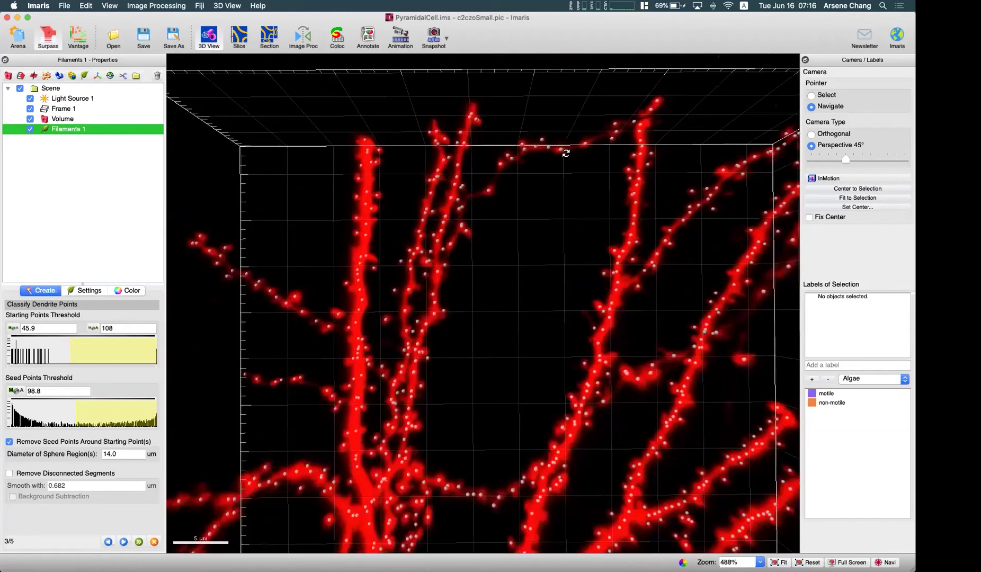
Go back to the point diameters, set the seed points' thinnest diameter to 0.5 um and detect the points again.
left_click(108, 541)
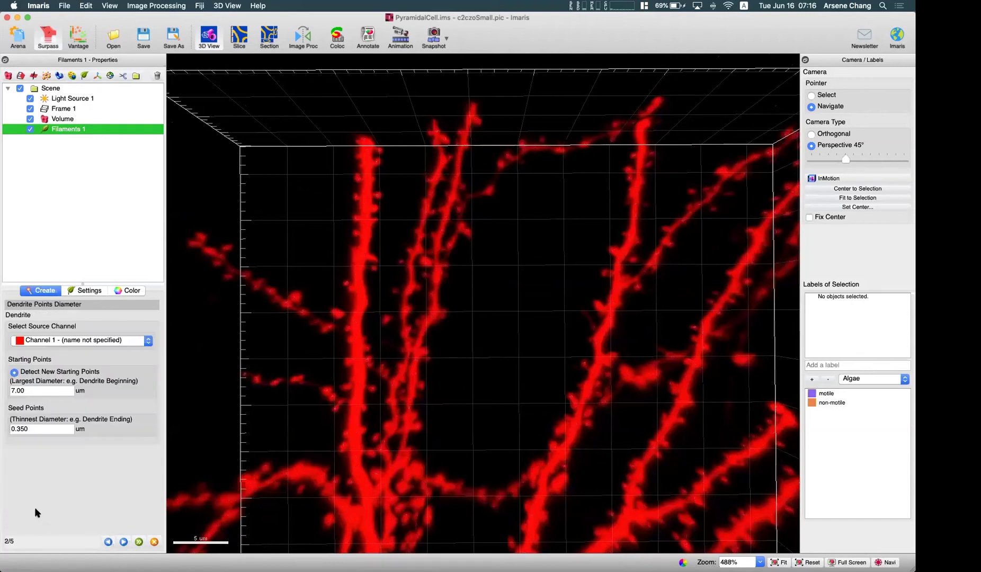
left_click(31, 430)
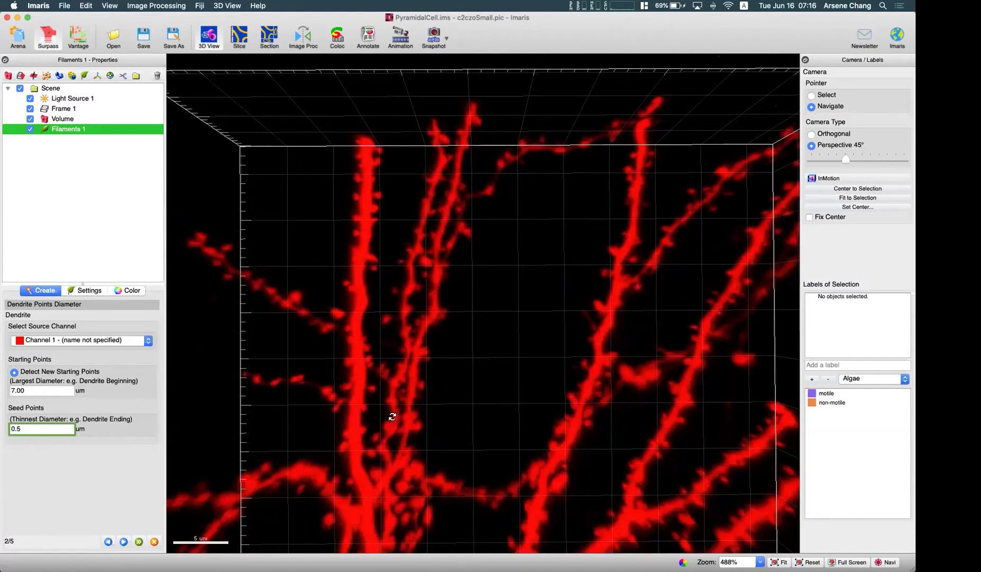
left_click(124, 541)
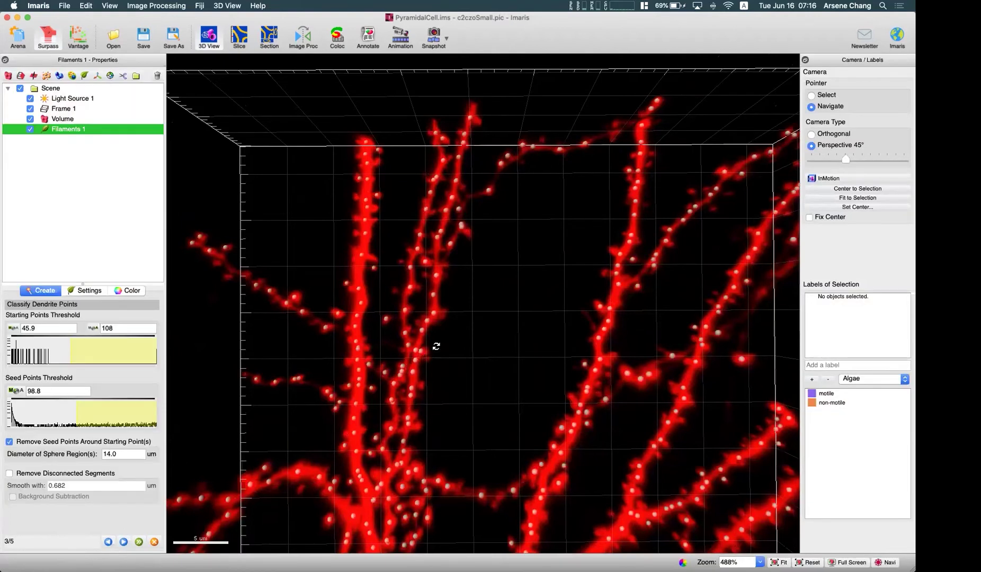
Check the new seed points on the dendrites and set the seed points threshold to 102.
scroll(443, 345, "down", 3)
right_click_drag(443, 346, 521, 241)
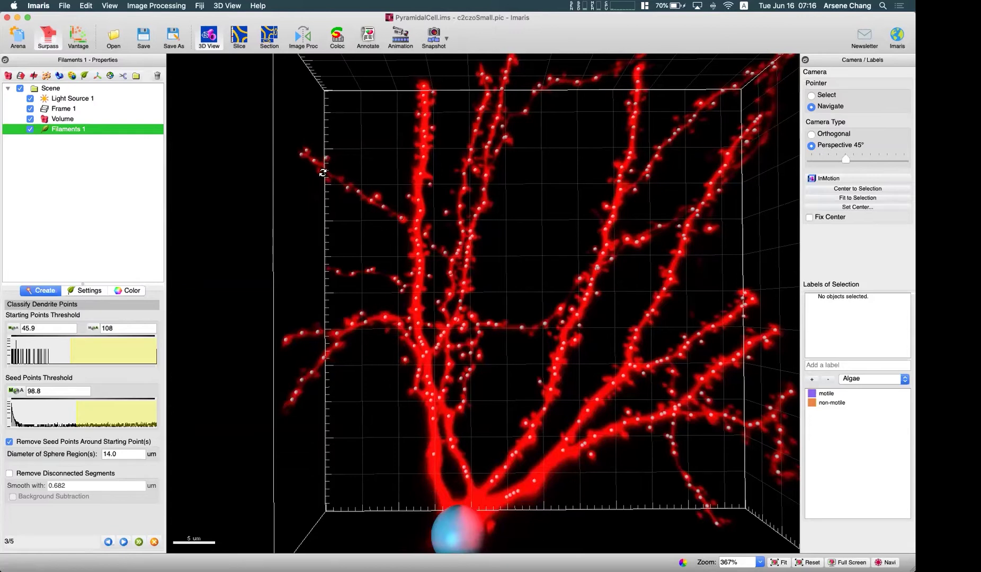
scroll(322, 172, "up", 6)
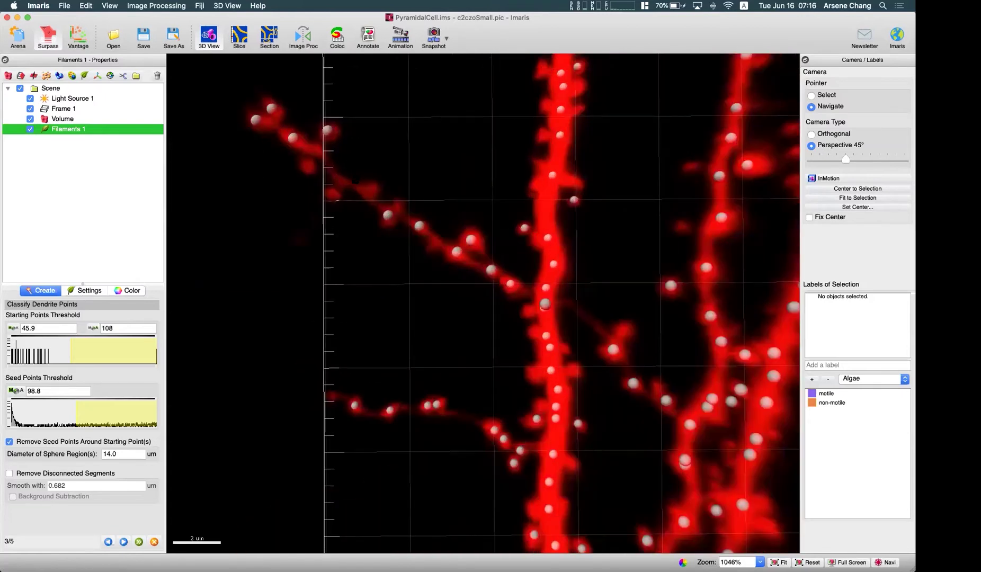
scroll(398, 193, "down", 6)
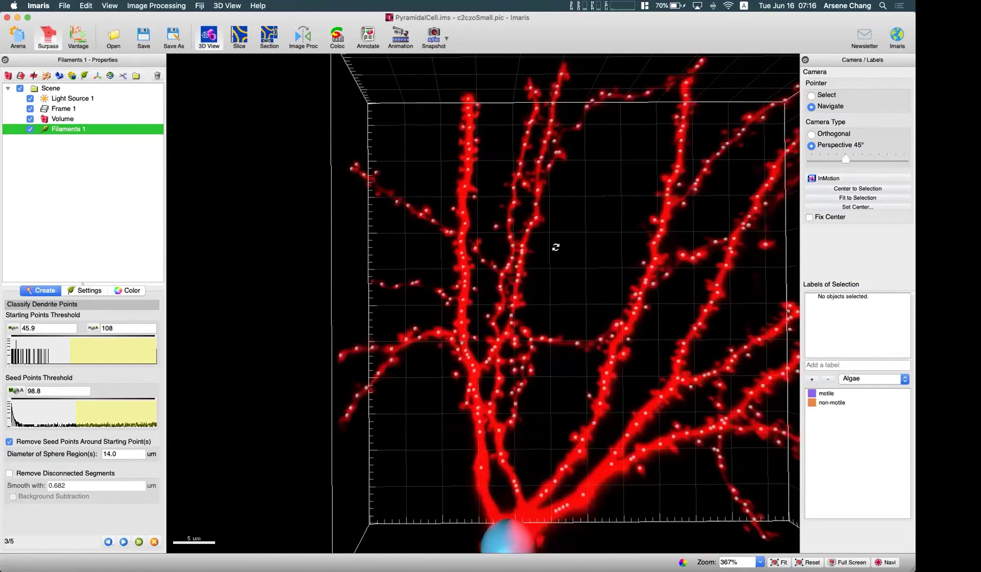
scroll(455, 209, "up", 1)
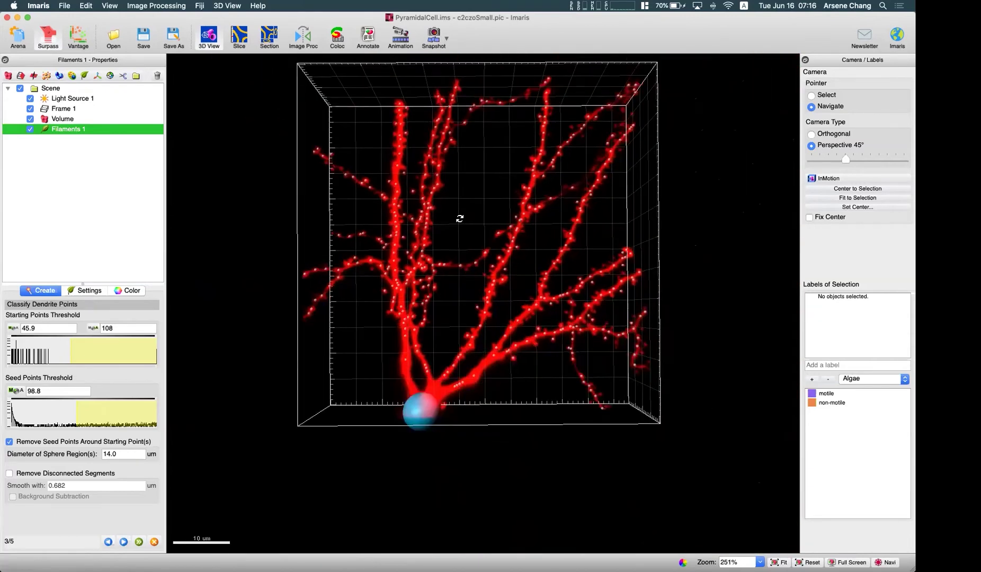
left_click_drag(79, 410, 80, 408)
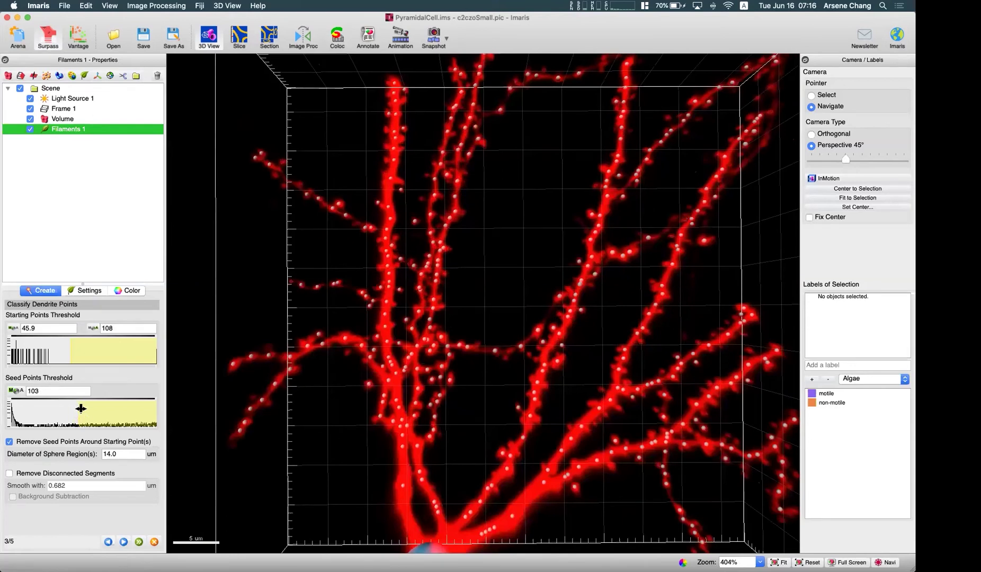
scroll(519, 247, "down", 6)
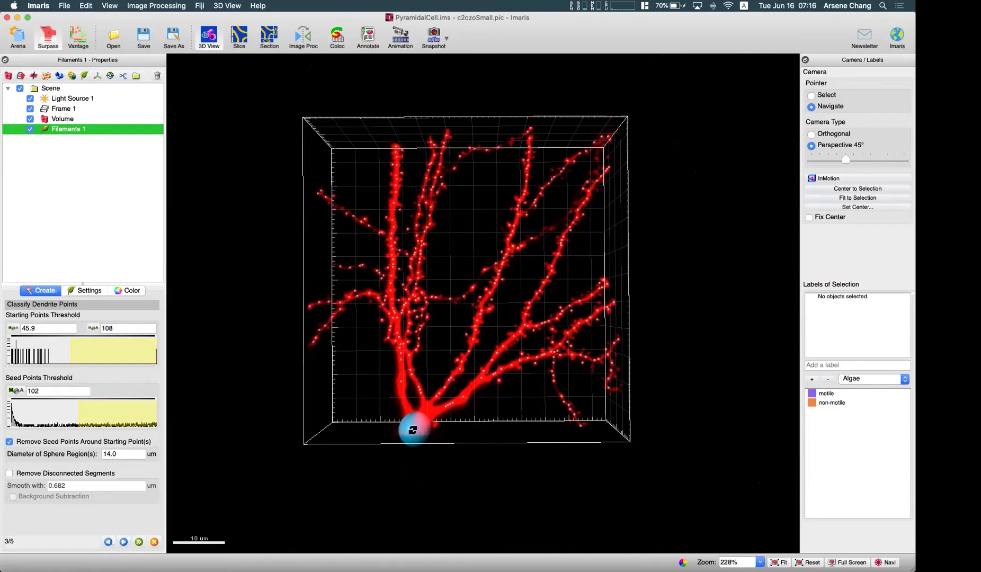
Check the points around the cell body, accept the dendrite point classification and run the dendrite detection.
scroll(418, 429, "up", 5)
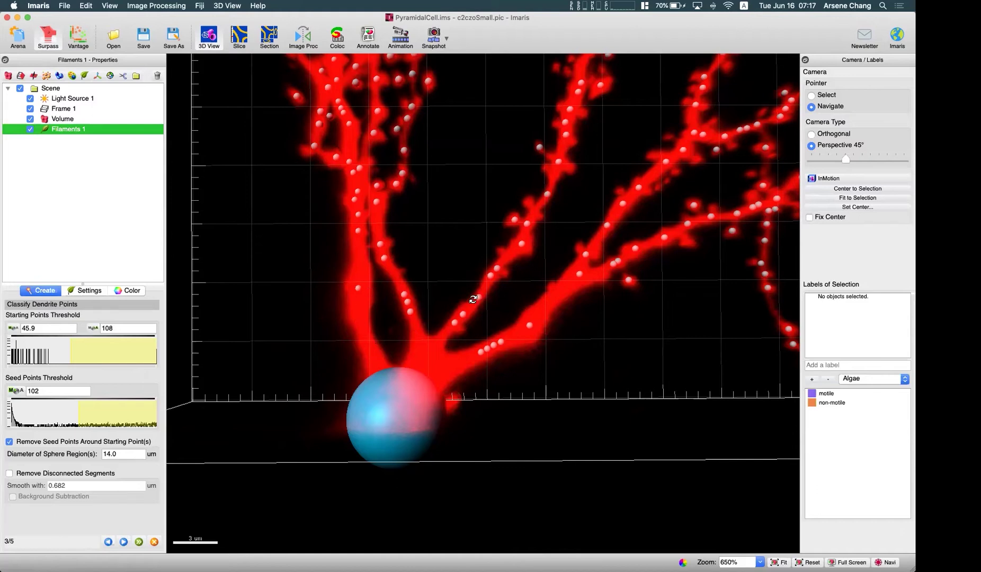
left_click(124, 541)
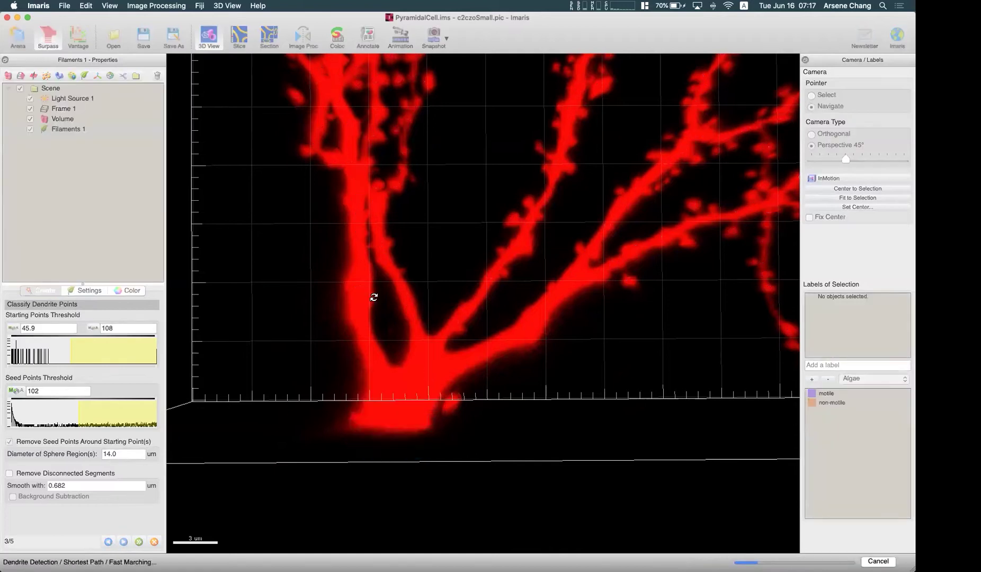
scroll(374, 297, "down", 10)
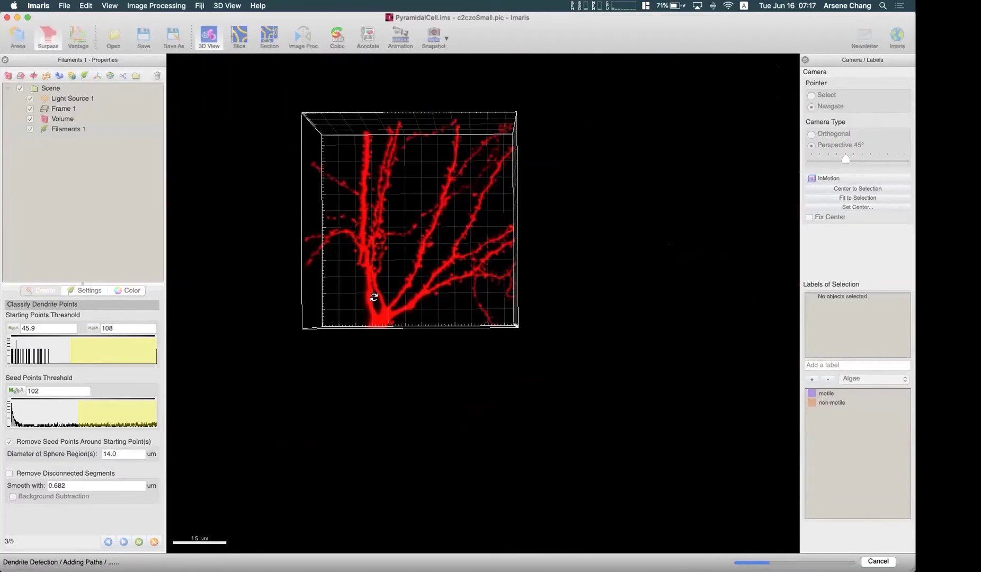
scroll(389, 282, "up", 3)
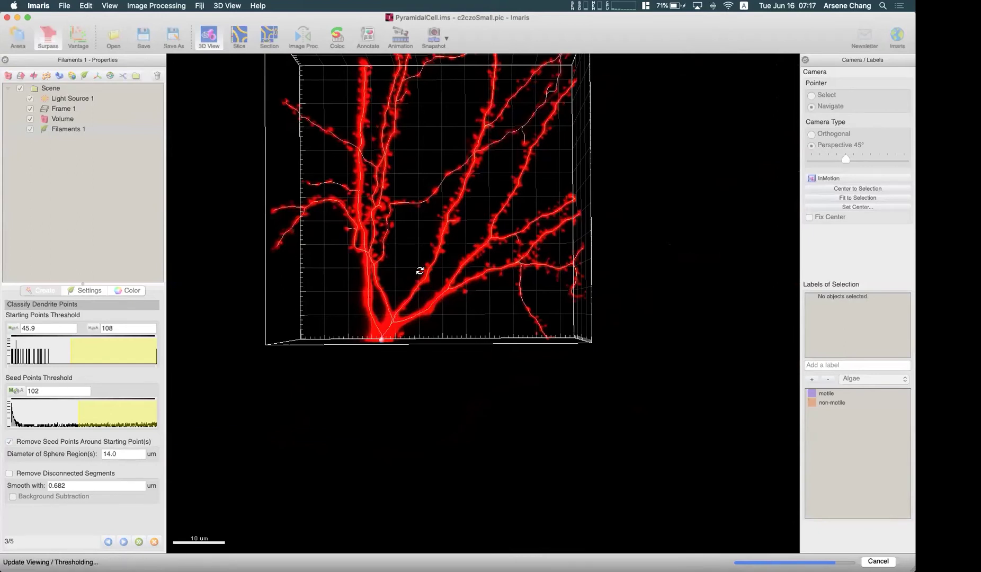
Try a dendrite diameter local contrast threshold of 29.8 and check the traced dendrite paths across the cell.
mouse_move(429, 217)
right_mouse_down()
mouse_move(481, 295)
mouse_move(407, 288)
right_mouse_up()
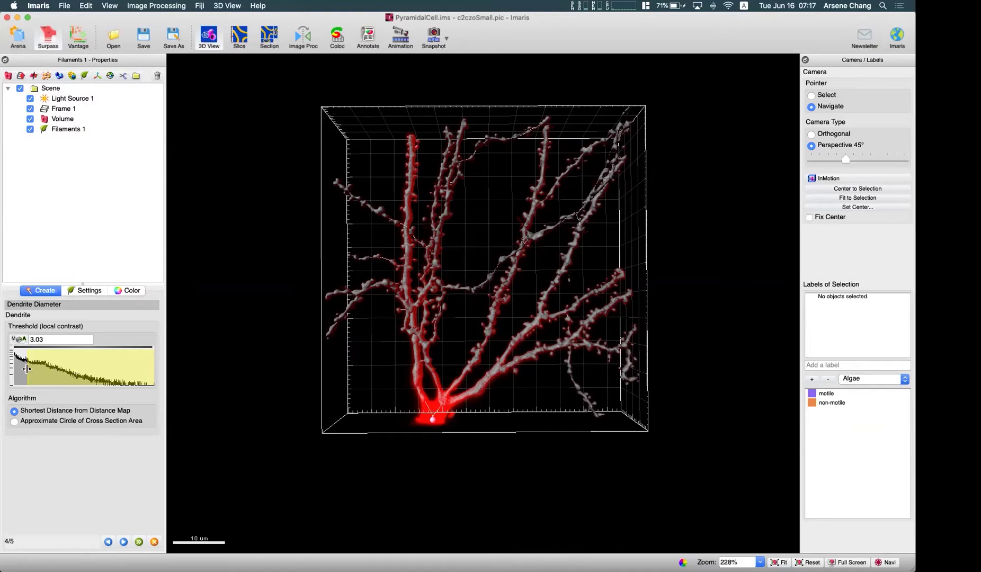
left_click_drag(28, 365, 148, 364)
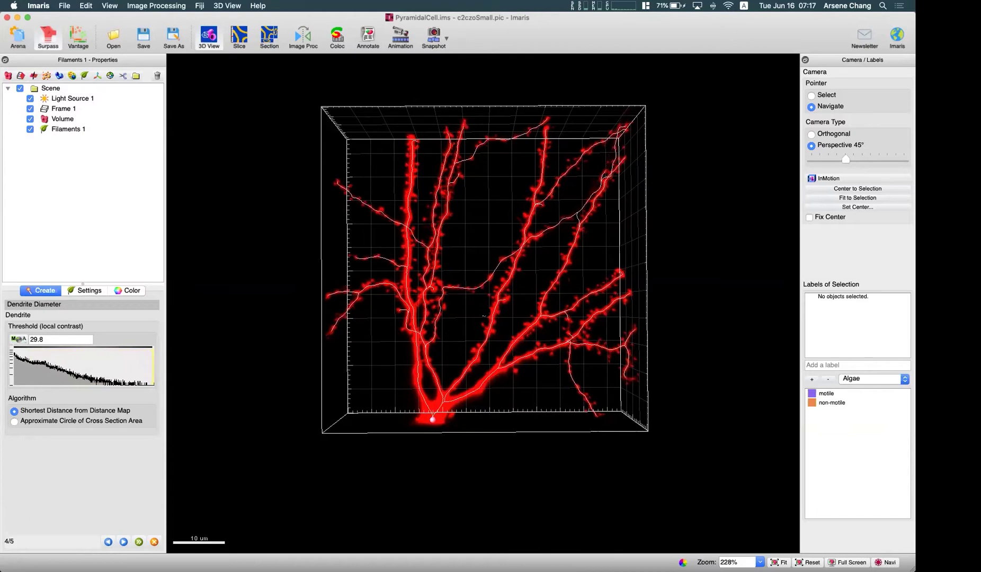
scroll(401, 429, "up", 5)
scroll(371, 439, "down", 3)
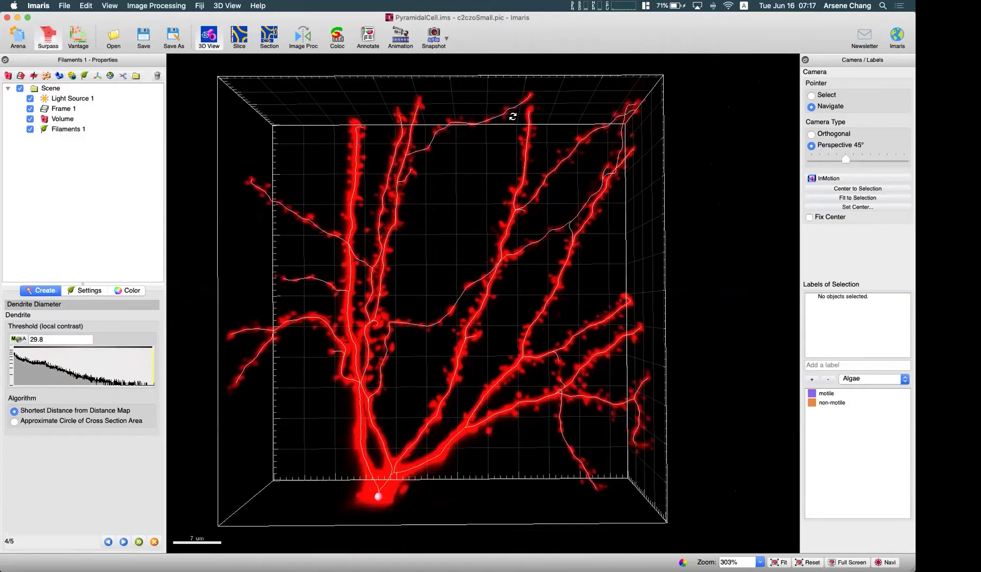
scroll(584, 228, "up", 5)
scroll(584, 228, "down", 5)
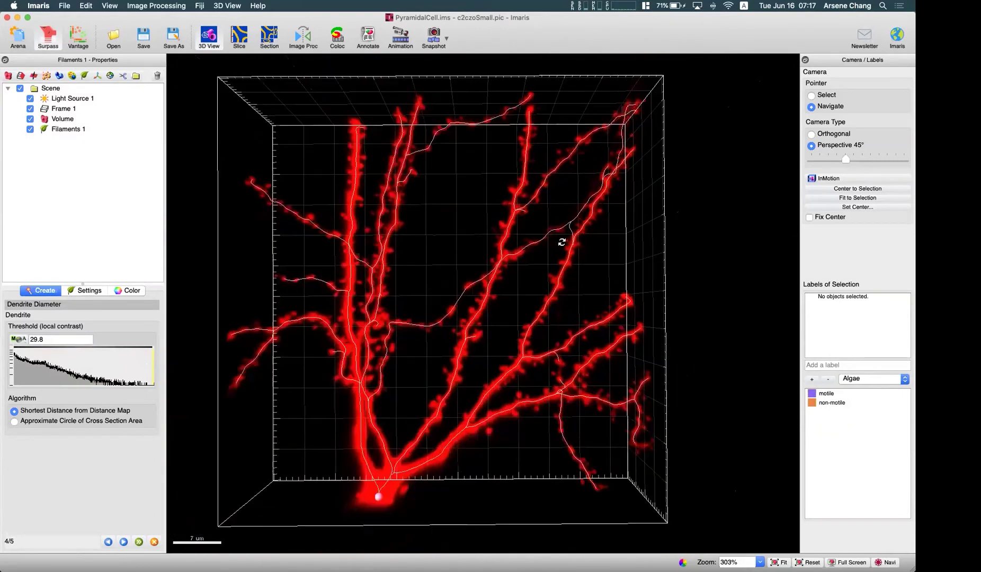
left_click_drag(585, 228, 506, 320)
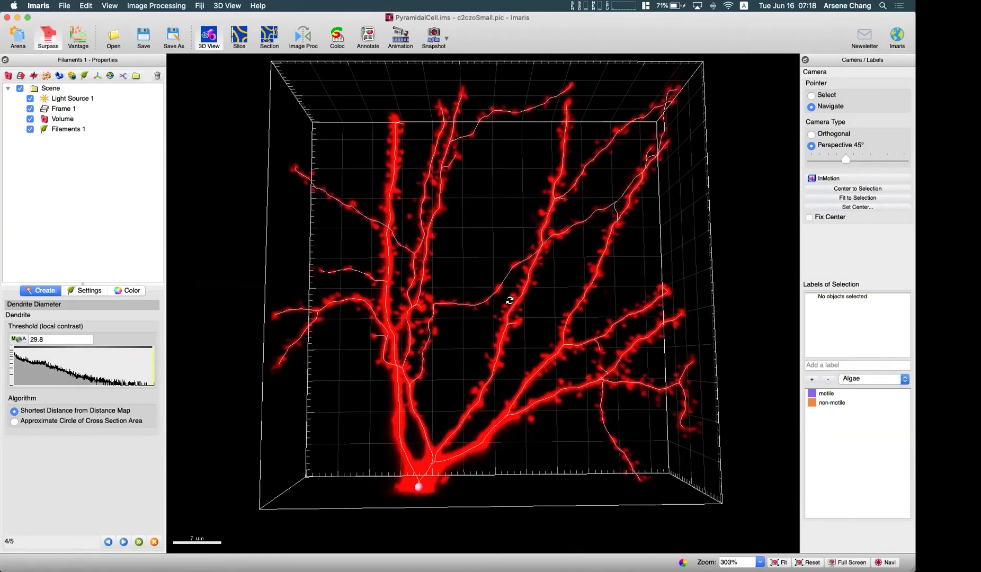
Set the dendrite diameter's local contrast threshold to 2.29 so the grey mask follows the dendrite volume.
left_click(77, 366)
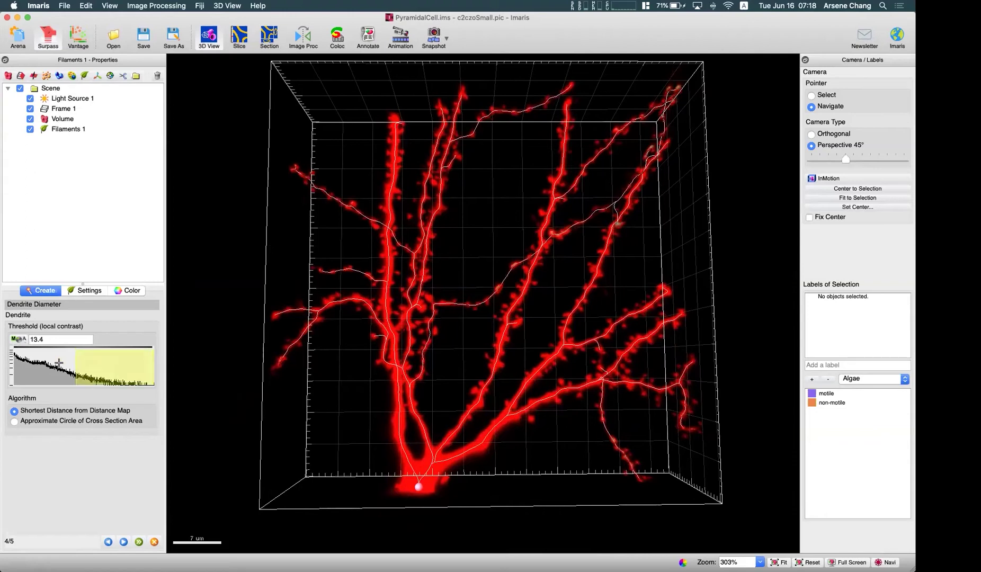
left_click_drag(38, 362, 19, 361)
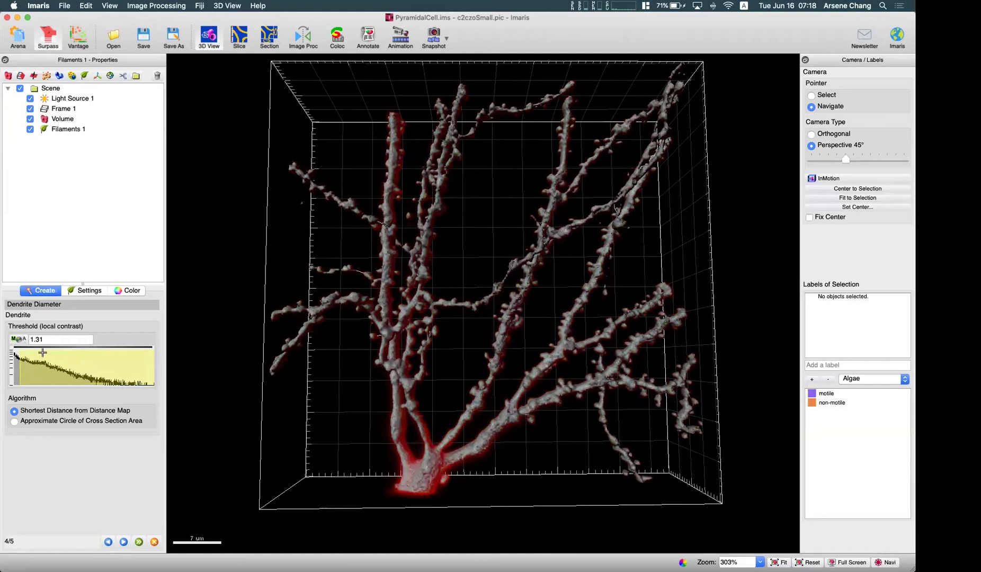
left_click_drag(451, 343, 181, 359)
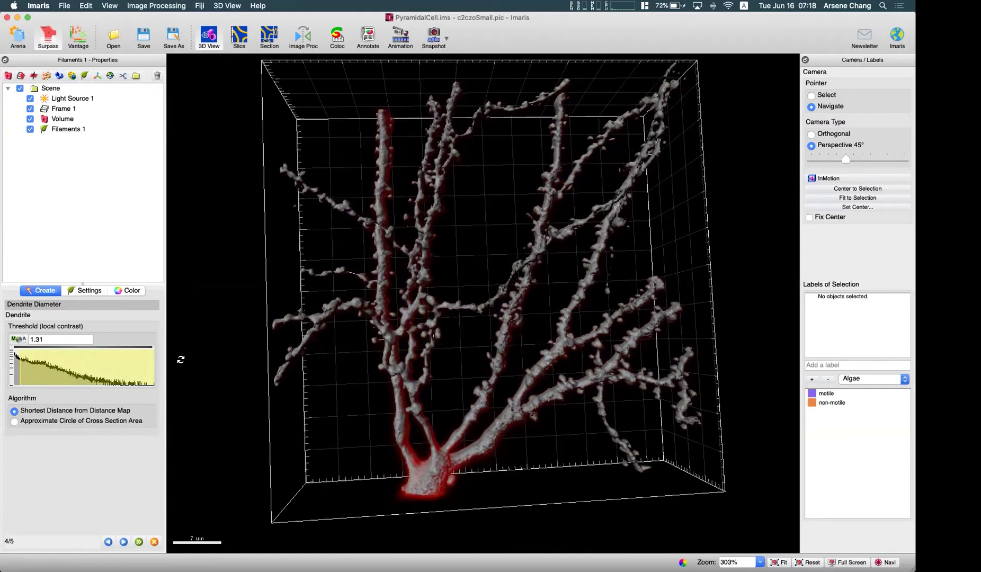
left_click(22, 365)
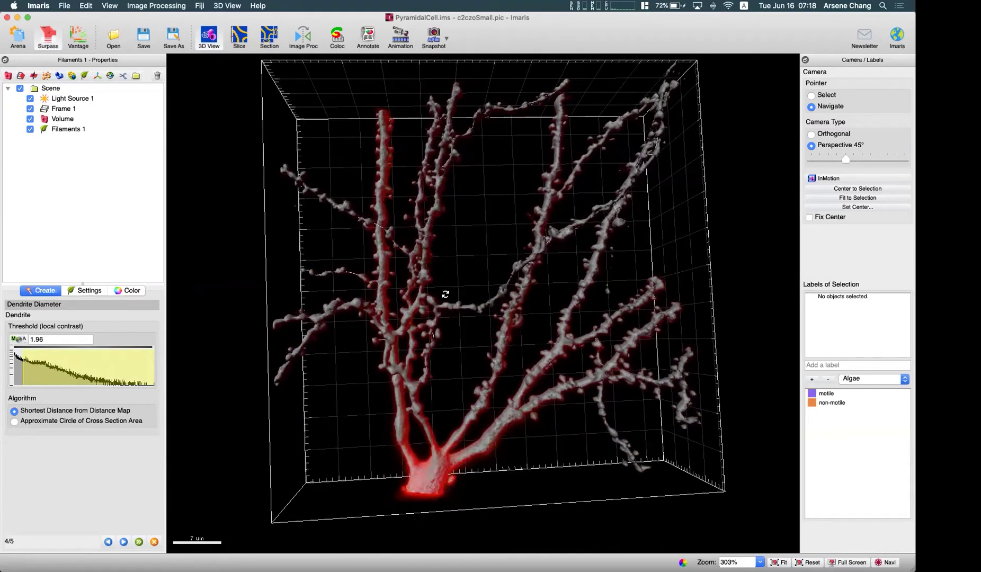
left_click(21, 360)
left_click_drag(23, 361, 26, 362)
left_click_drag(594, 201, 595, 320)
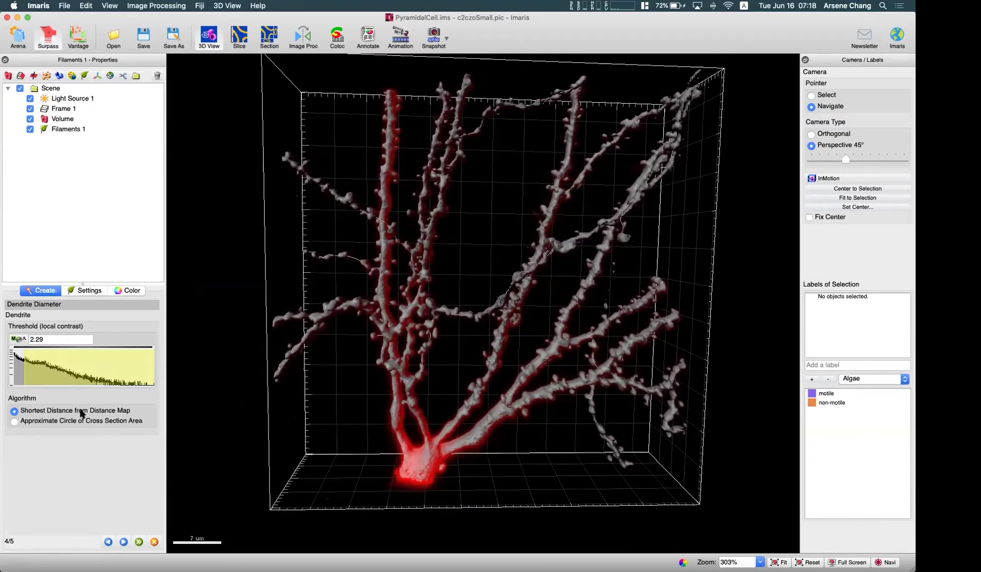
Examine the dendrite diameter mask from several angles, checking its cross-sections along the branches and near the cell body.
left_click_drag(415, 402, 380, 319)
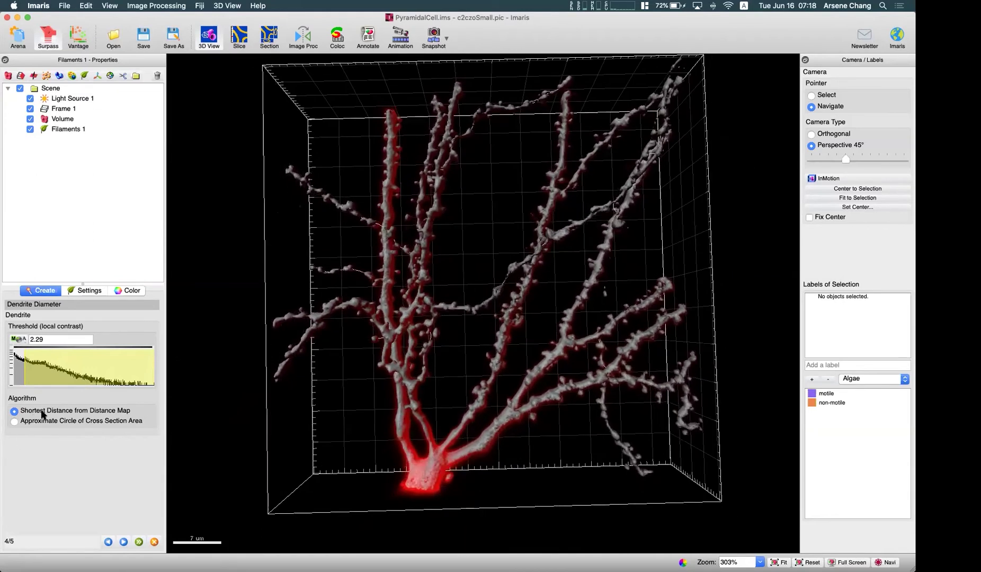
right_click_drag(401, 133, 428, 276)
left_click_drag(428, 276, 359, 300)
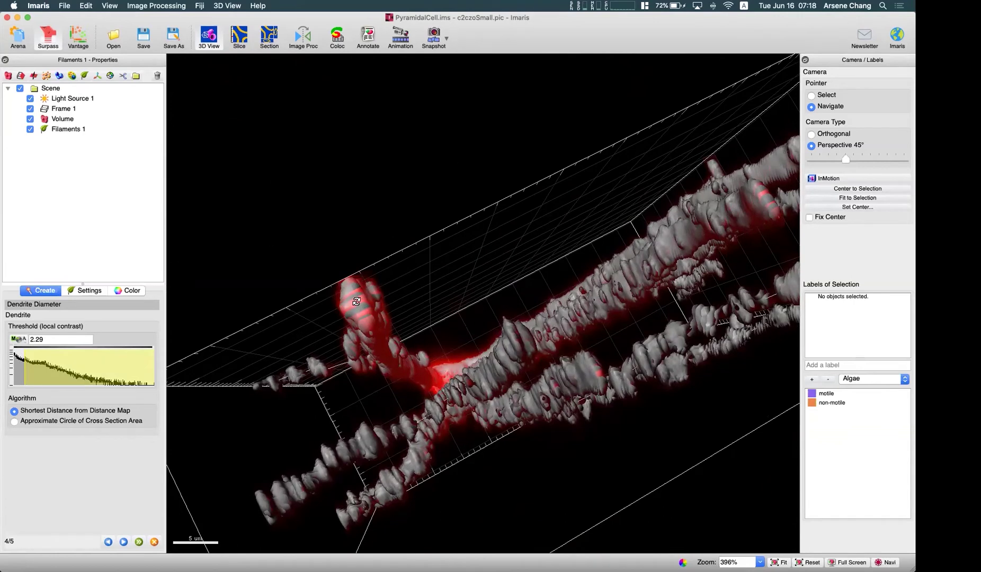
left_click_drag(446, 325, 307, 443)
left_click_drag(640, 364, 522, 318)
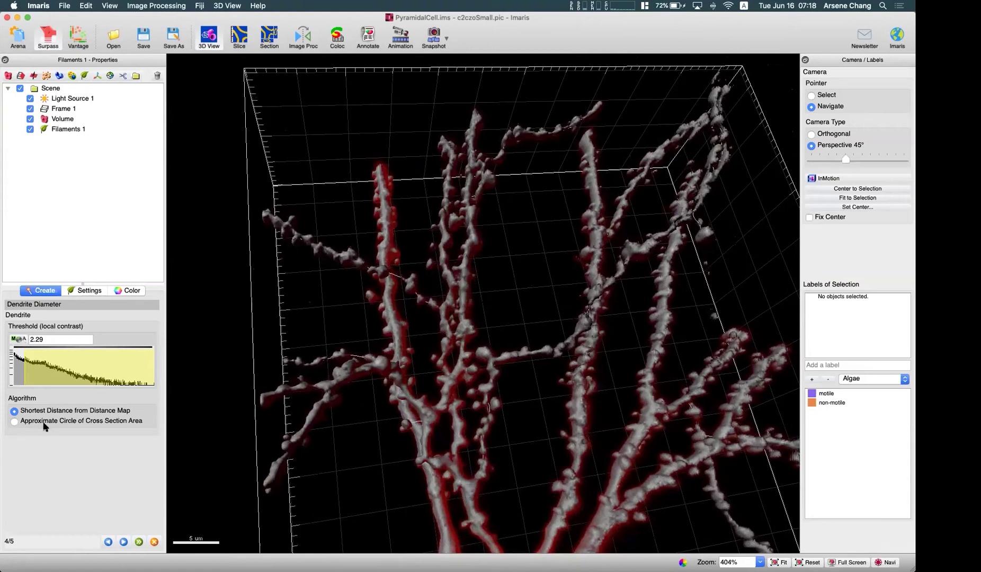
left_click_drag(521, 247, 435, 320)
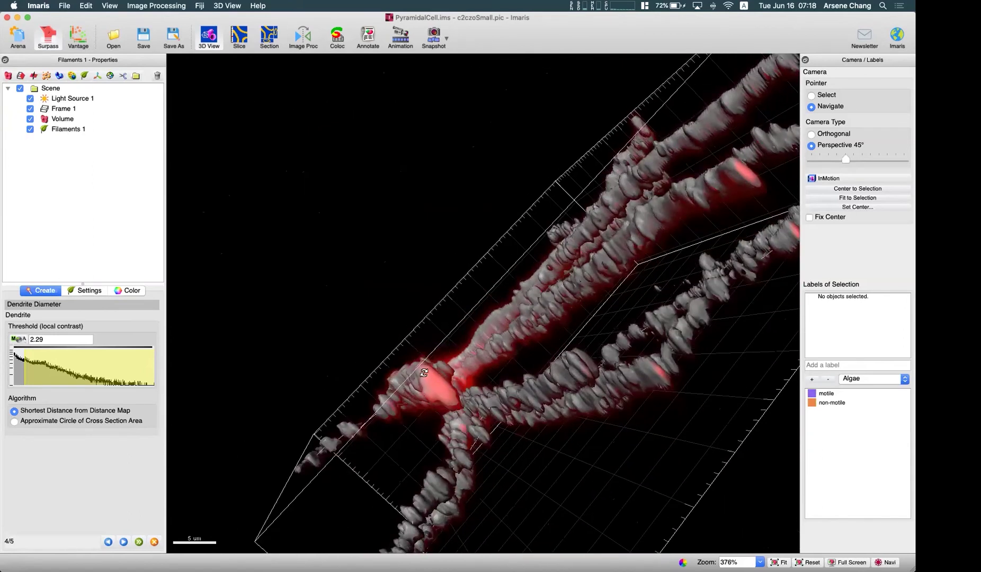
left_click_drag(628, 491, 551, 361)
scroll(491, 322, "down", 5)
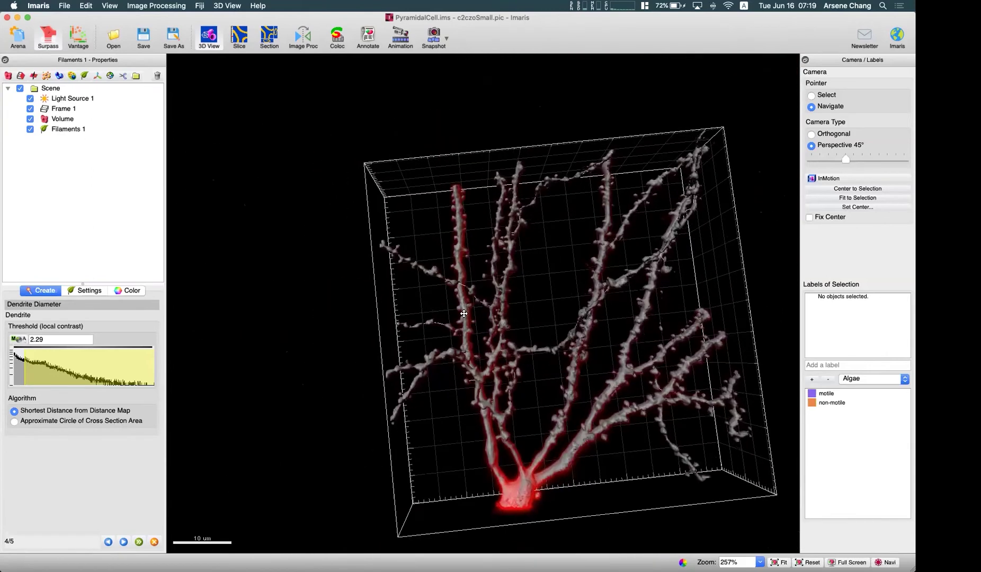
Compute the dendrite diameters with Shortest Distance from Distance Map and inspect the resulting dendrite thickness.
left_click(123, 541)
scroll(433, 334, "up", 6)
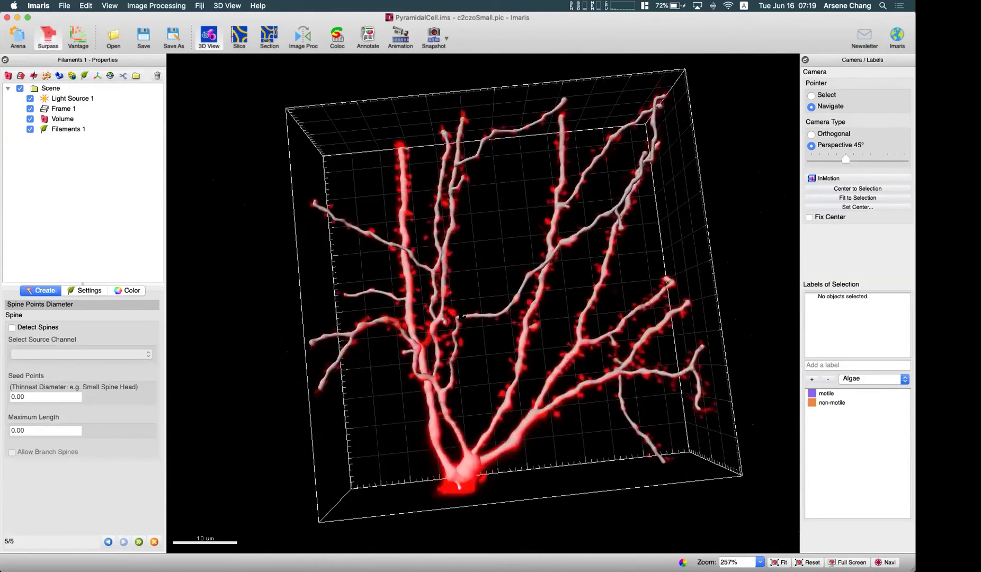
scroll(482, 325, "down", 3)
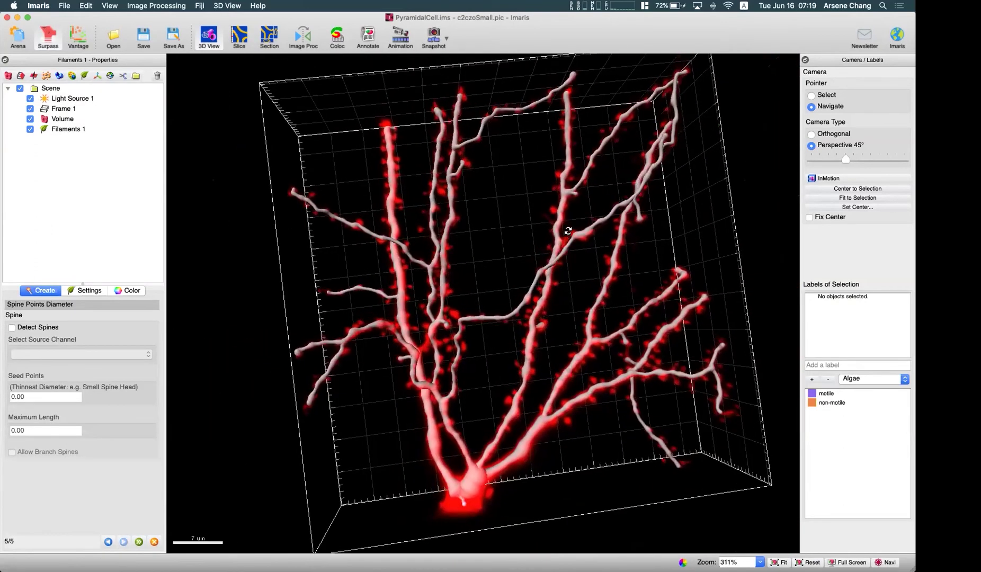
scroll(565, 226, "up", 5)
scroll(526, 291, "down", 4)
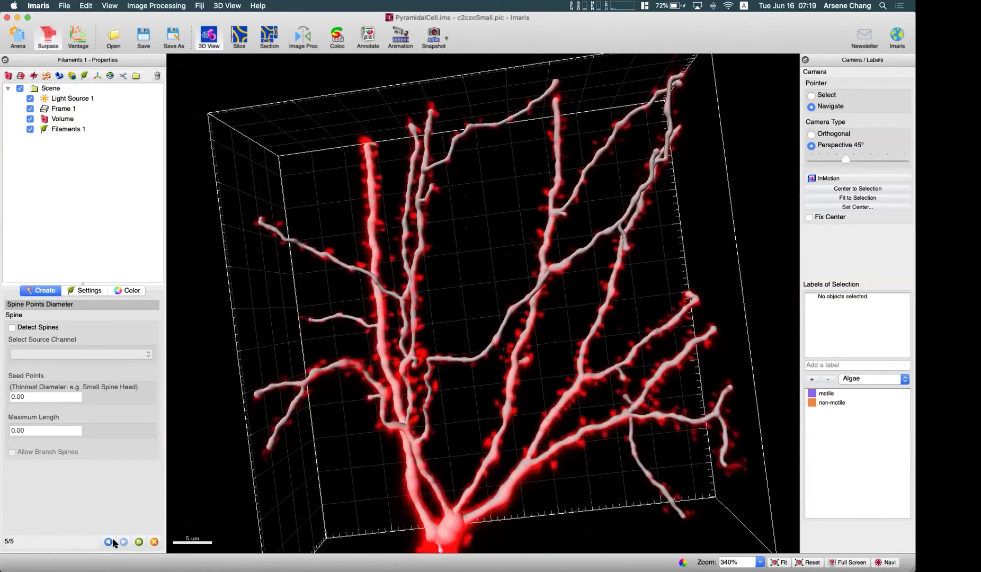
Go back and try the Approximate Circle of Cross Section Area algorithm for the dendrite diameters, then inspect the branches.
left_click(109, 542)
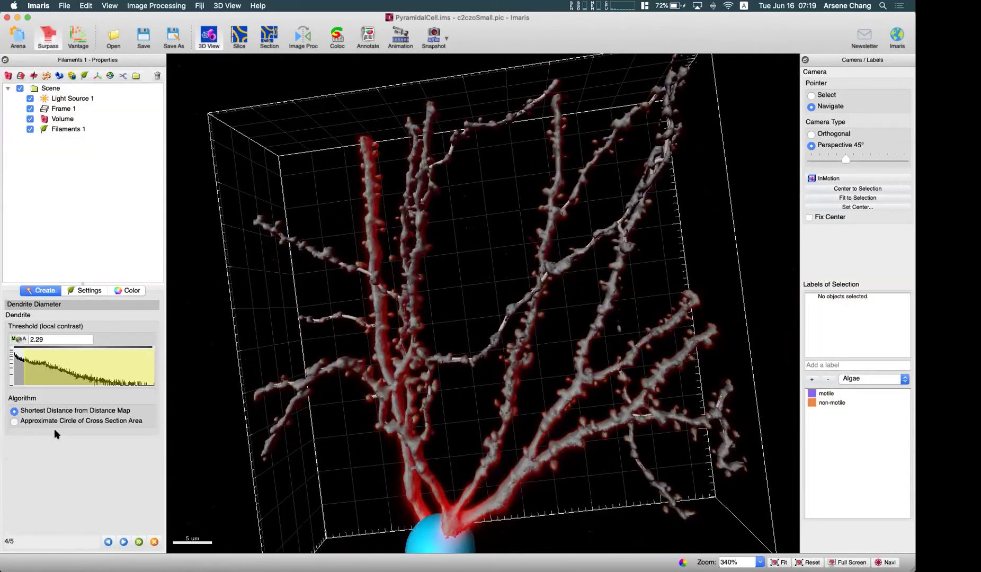
left_click(124, 541)
left_click_drag(361, 339, 512, 375)
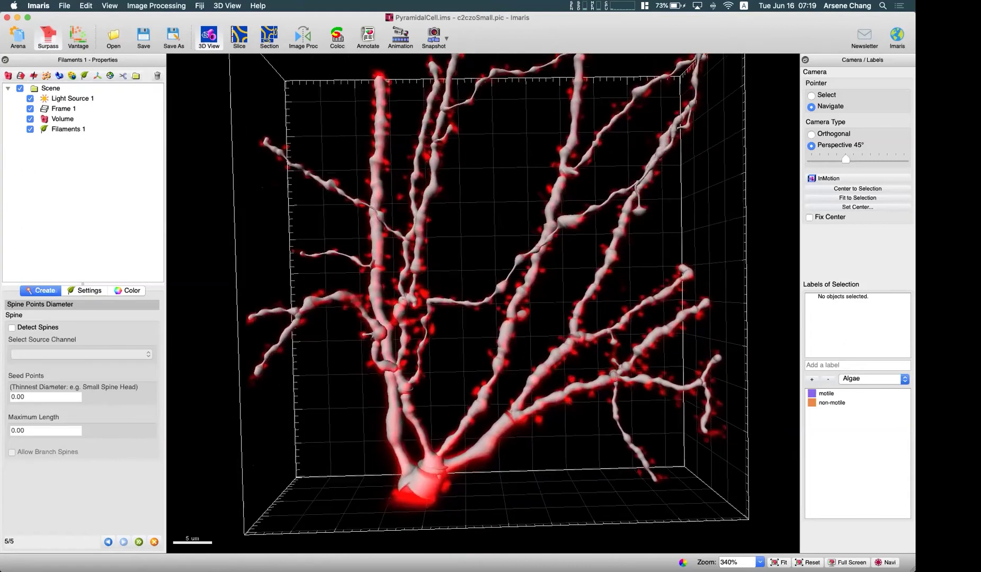
scroll(585, 258, "down", 5)
scroll(584, 258, "up", 10)
Return to the dendrite diameter settings, choose Shortest Distance from Distance Map again and recompute the diameters.
left_click(108, 541)
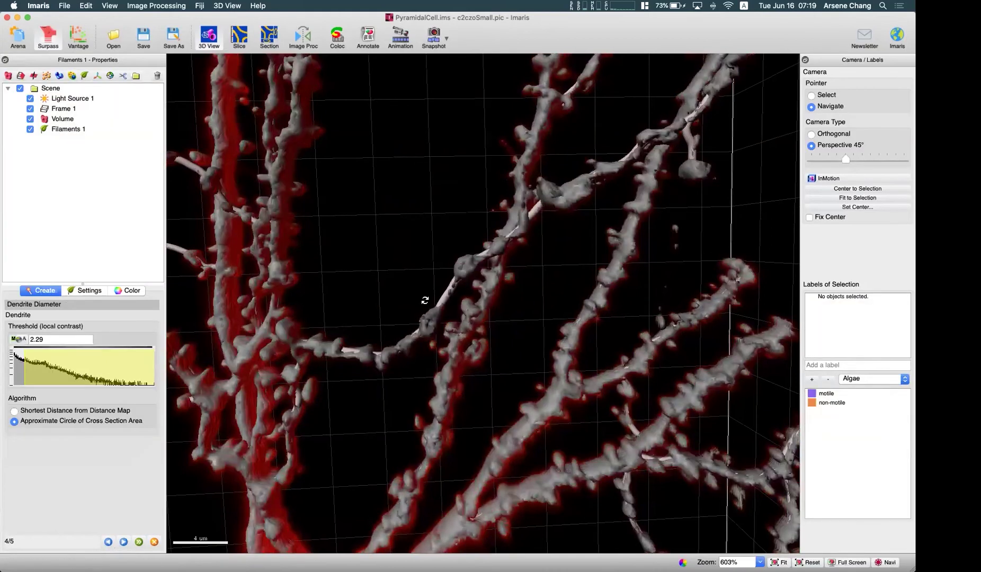
scroll(426, 300, "down", 4)
left_click_drag(422, 301, 444, 272)
scroll(444, 272, "down", 3)
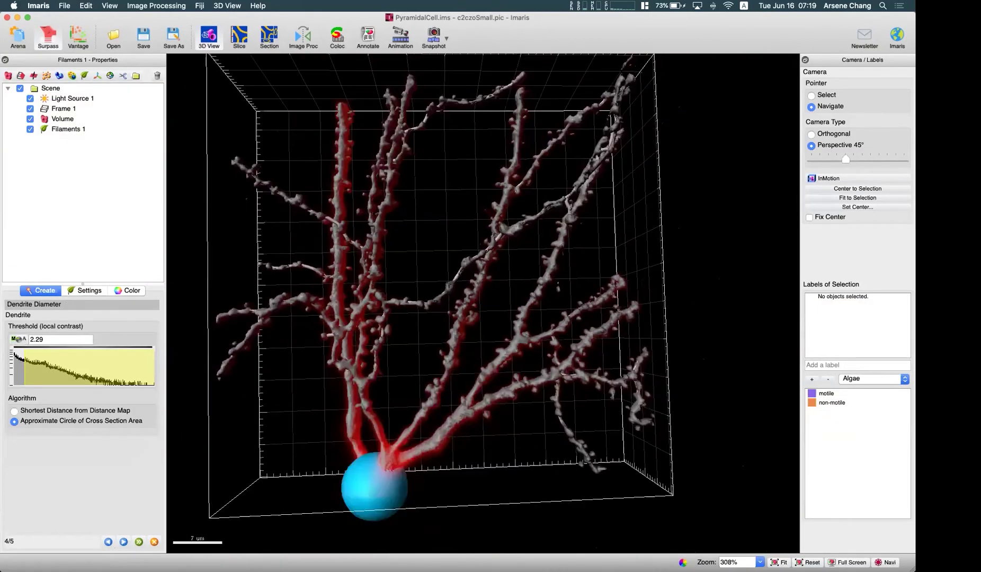
left_click(108, 411)
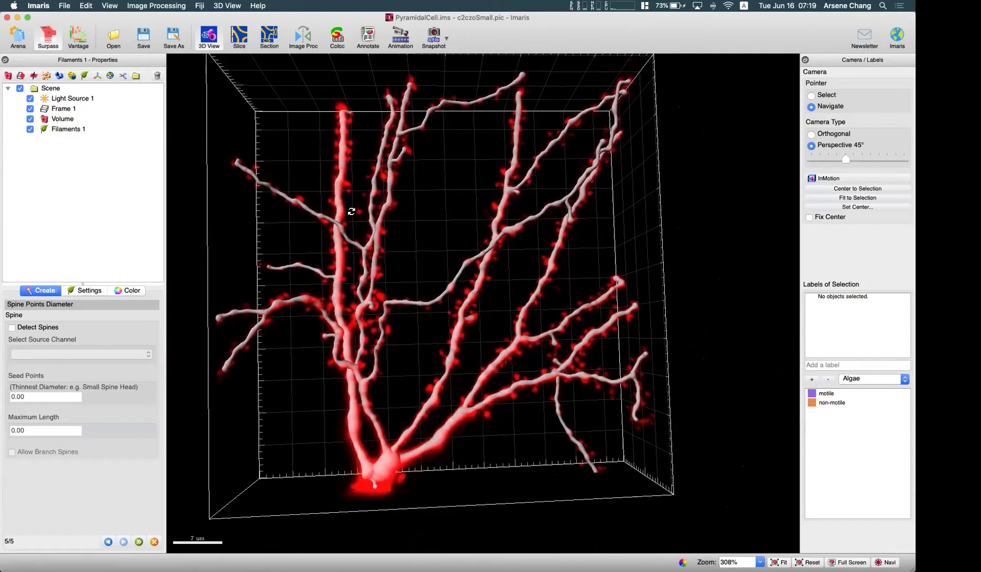
left_click_drag(525, 263, 199, 292)
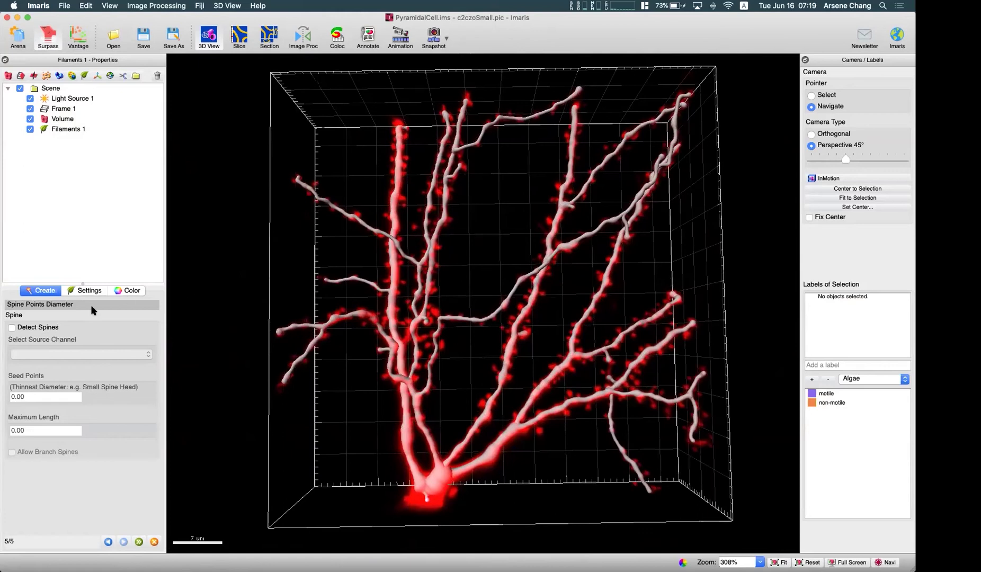
Enable spine detection on Channel 1 and look closely at the spines along the upper dendrites.
left_click(55, 327)
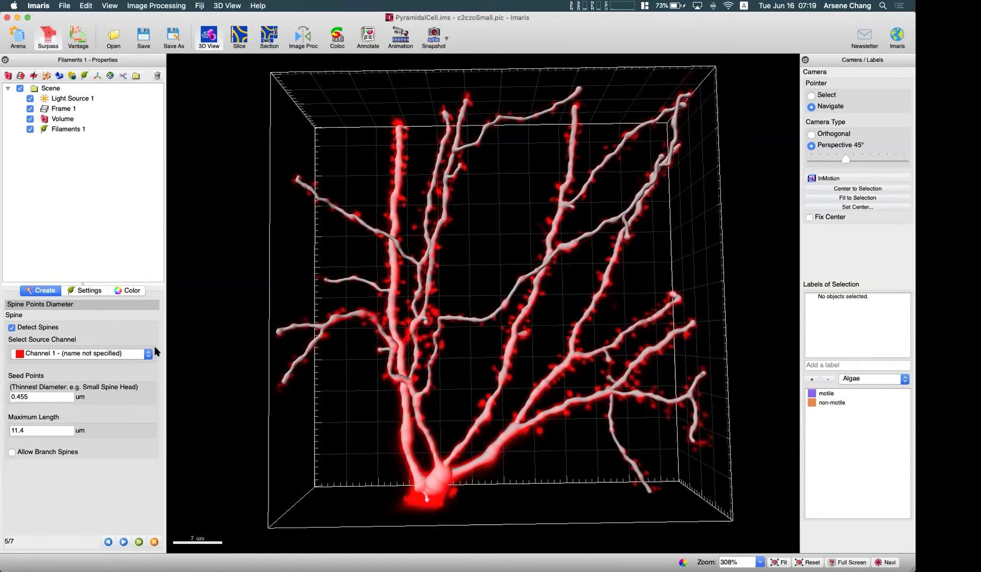
scroll(398, 138, "up", 4)
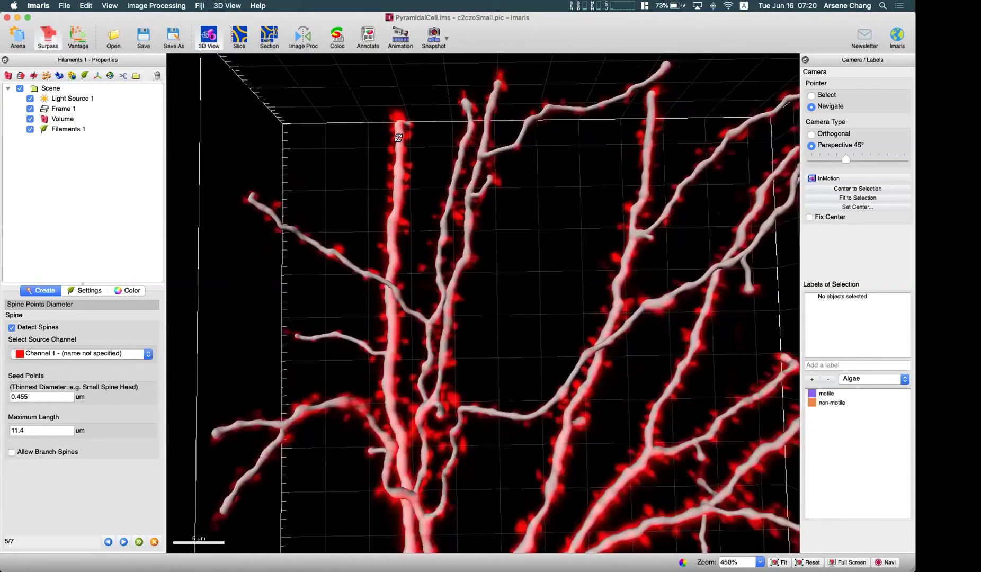
scroll(399, 137, "up", 5)
scroll(389, 157, "up", 5)
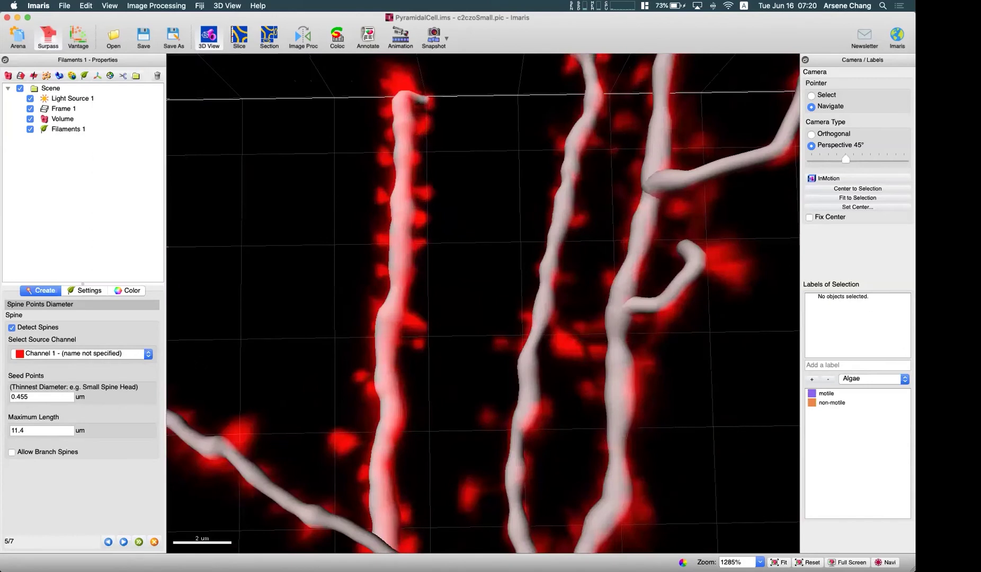
scroll(496, 278, "down", 6)
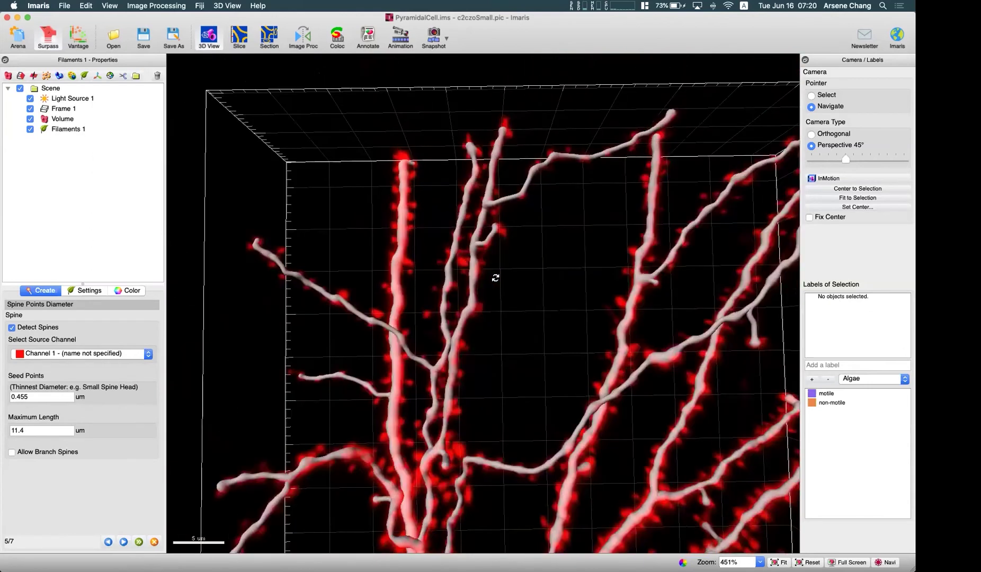
scroll(534, 261, "down", 4)
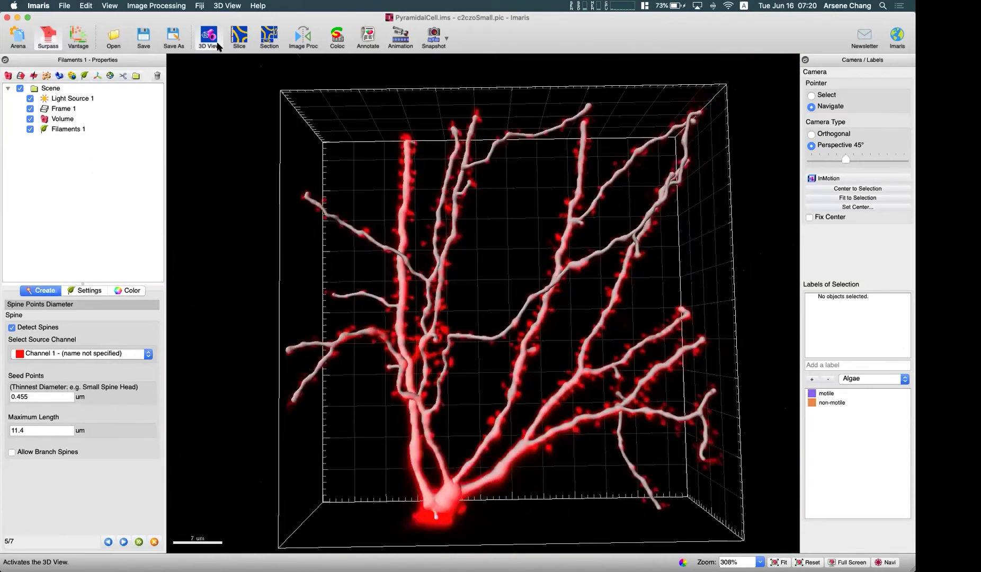
Measure the width of a small spine head on a dendrite in the Slice view and return to the 3D view.
left_click(239, 37)
scroll(470, 232, "down", 2)
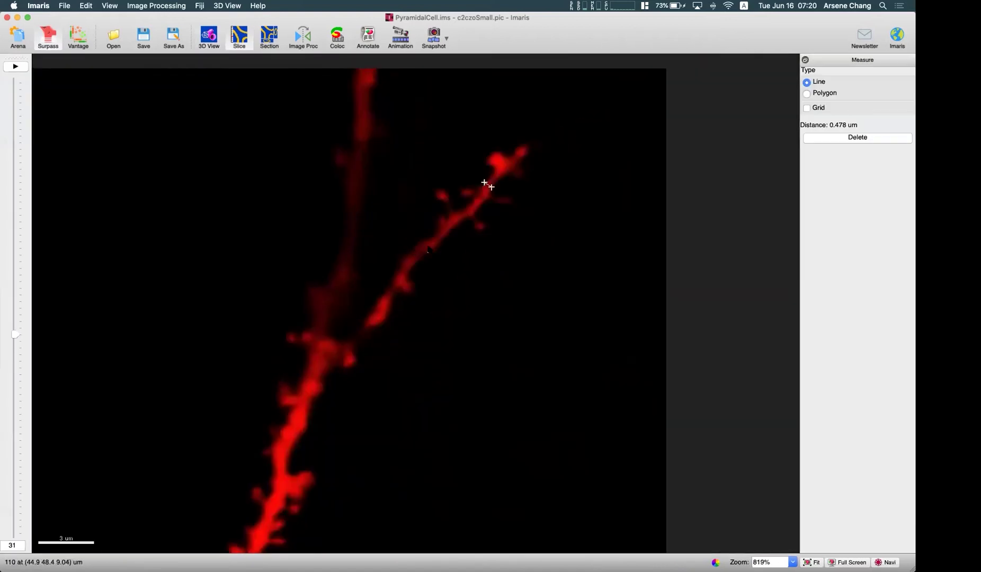
scroll(471, 232, "up", 4)
left_click_drag(466, 232, 479, 220)
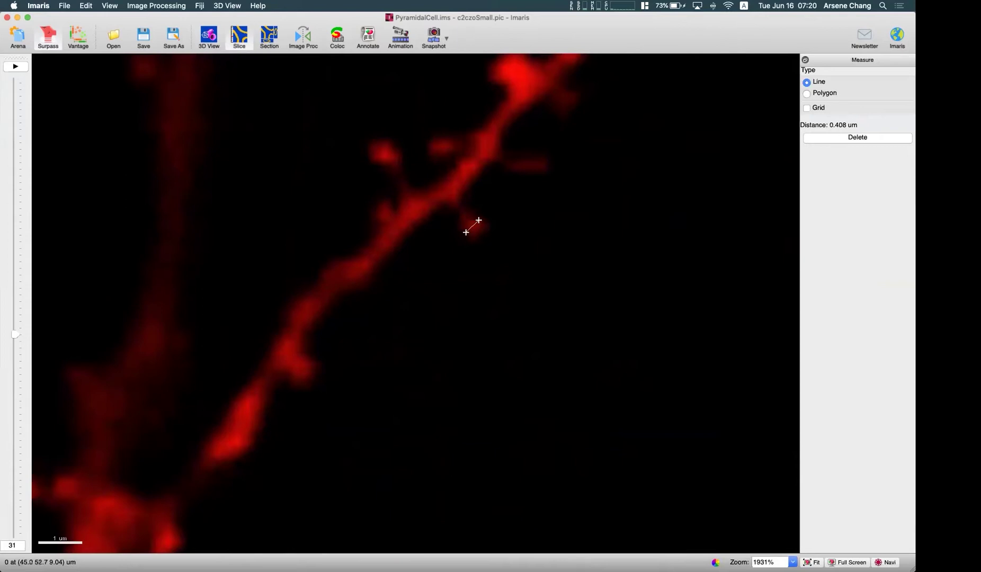
left_click(209, 37)
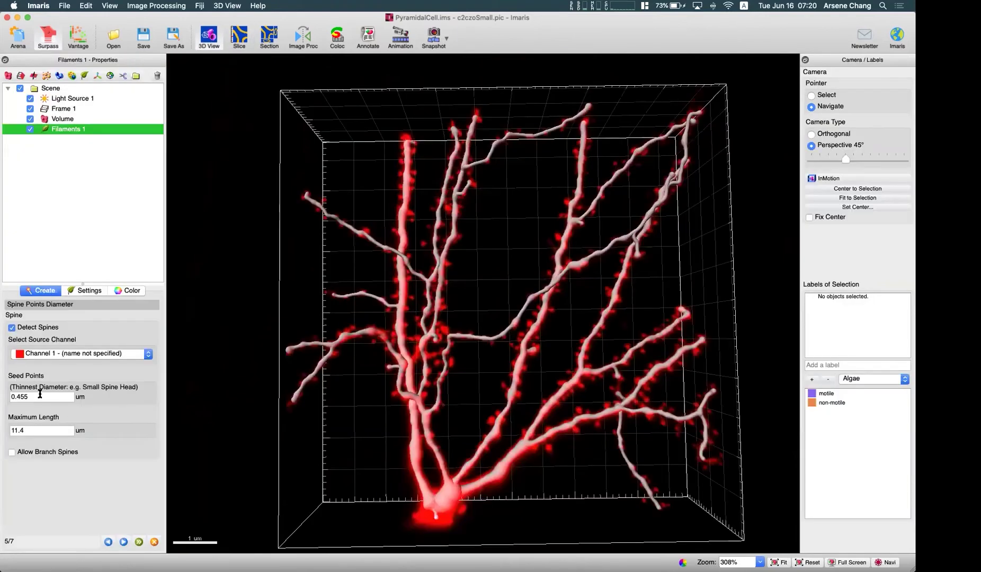
Set the spine seed points' thinnest diameter to 0.4 um and view the spines on the dendrites.
left_click(23, 397)
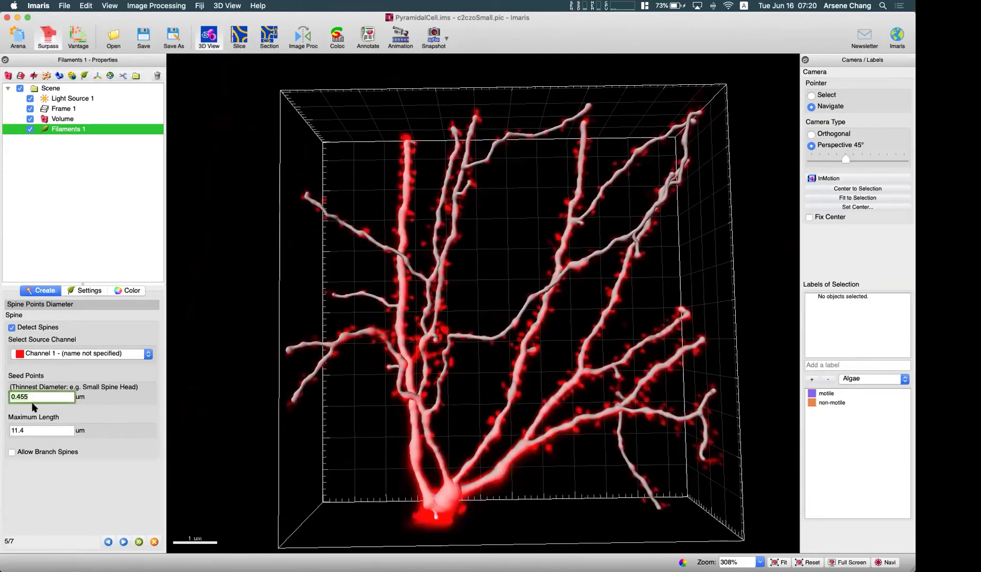
left_click(39, 394)
left_click(50, 428)
scroll(448, 398, "up", 5)
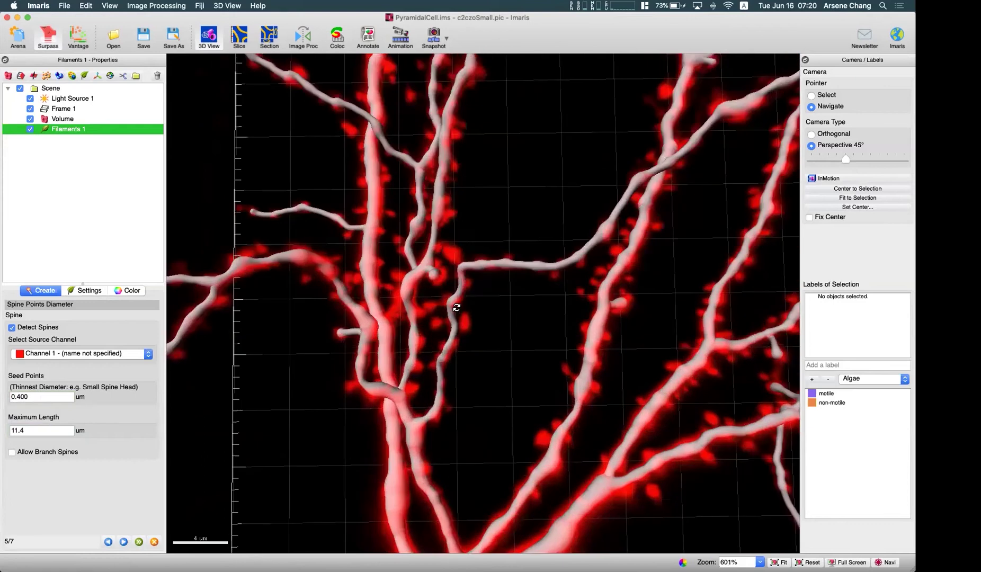
scroll(524, 297, "down", 5)
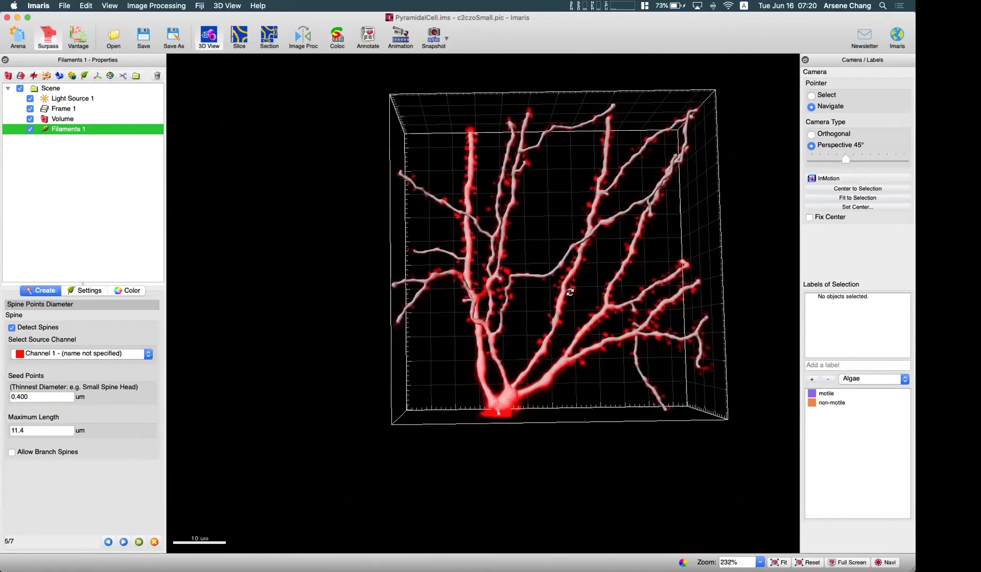
Examine the spines along the traced dendrites in the 3D view, from the whole cell to close-ups.
scroll(564, 288, "up", 4)
scroll(570, 292, "down", 5)
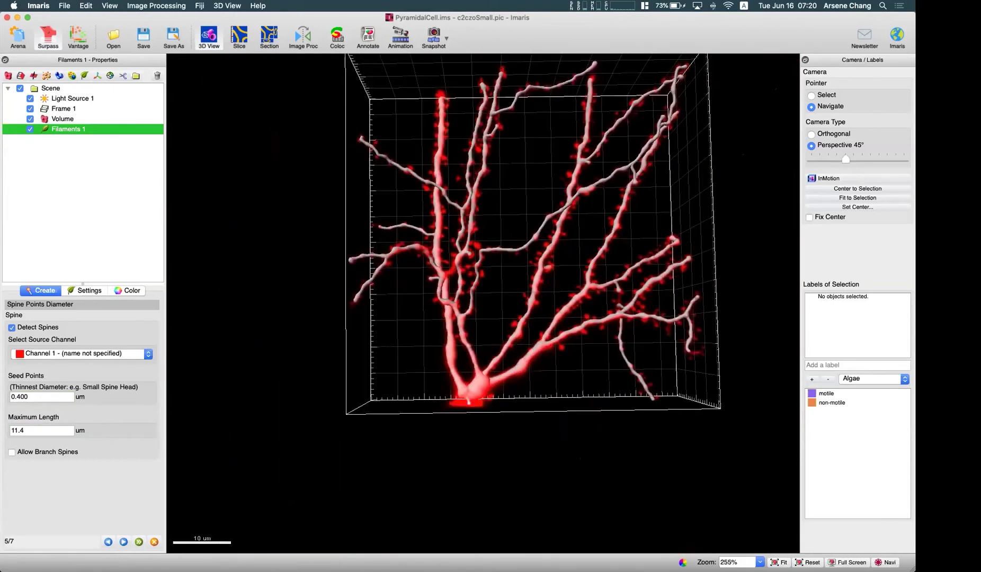
scroll(582, 185, "up", 5)
scroll(551, 260, "down", 3)
mouse_move(482, 299)
left_mouse_down()
mouse_move(514, 304)
mouse_move(479, 296)
left_mouse_up()
scroll(480, 296, "down", 3)
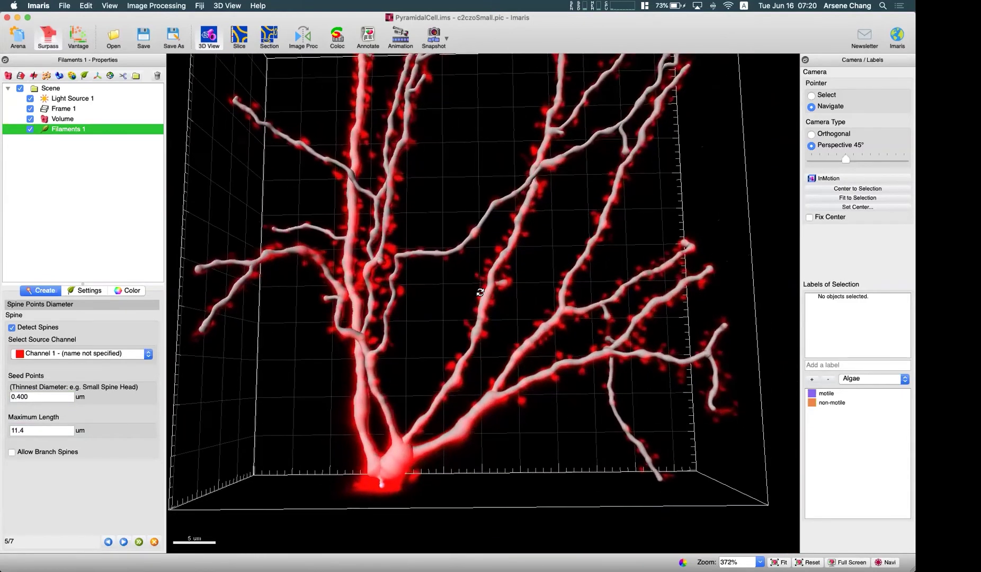
scroll(482, 276, "down", 1)
scroll(384, 186, "up", 3)
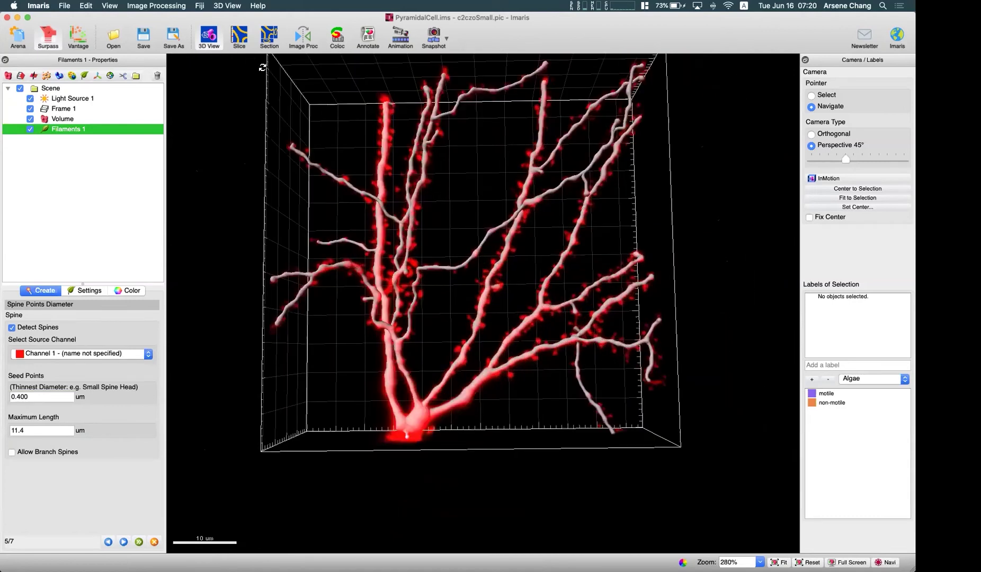
Clear the old measurement in the Slice view, measure a spine's length on the central dendrite, and return to the 3D view.
left_click(239, 37)
scroll(374, 309, "down", 5)
scroll(378, 344, "up", 2)
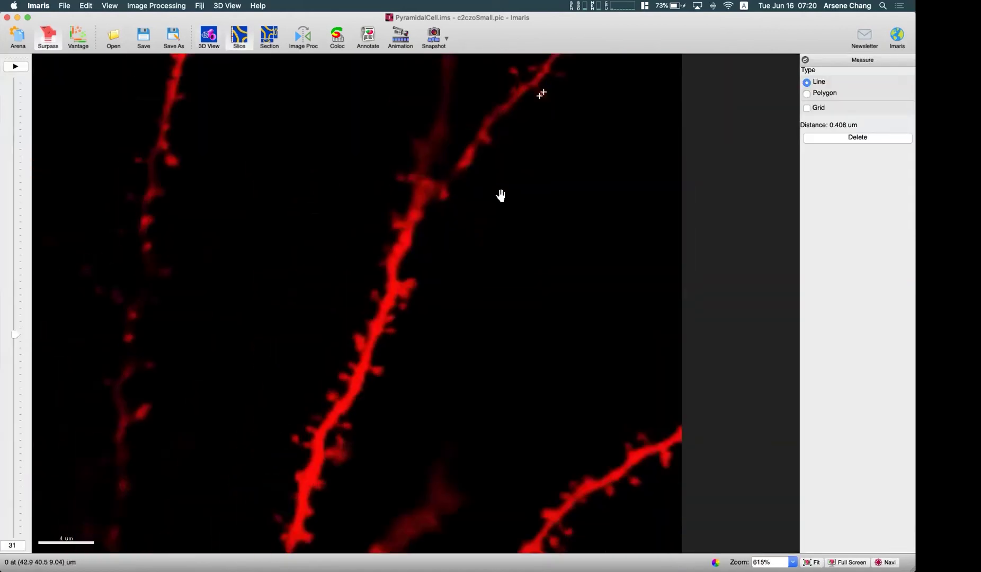
scroll(382, 380, "down", 1)
scroll(383, 379, "up", 3)
left_click(410, 361)
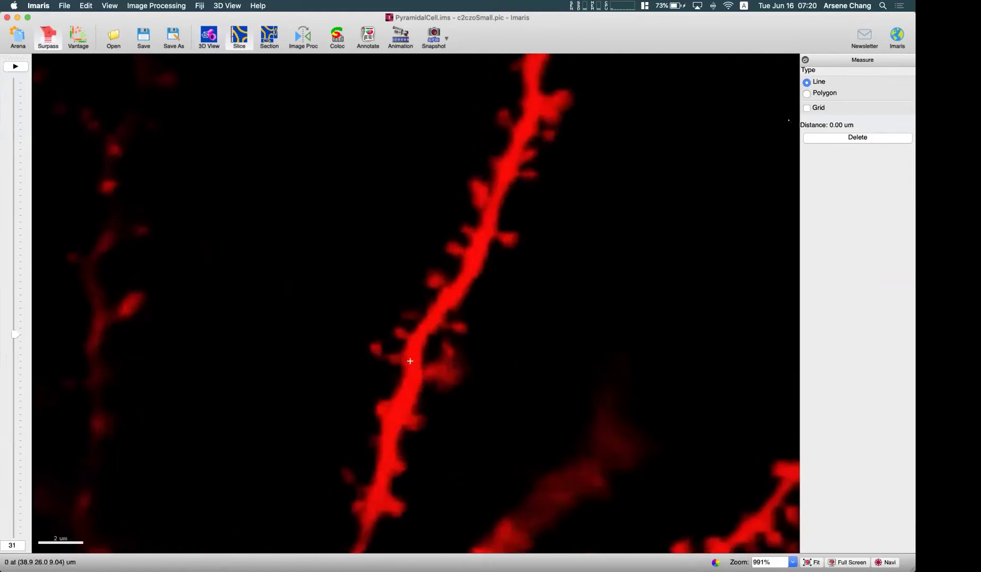
left_click(858, 139)
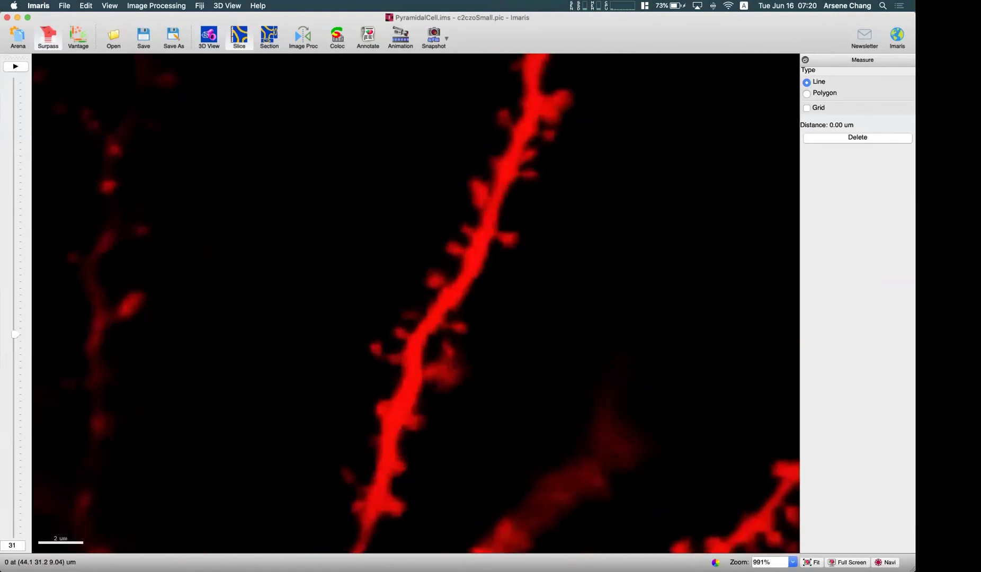
left_click(412, 362)
left_click(209, 36)
Set the maximum spine length to 1.8 um and calculate the spine seed points.
mouse_move(3, 422)
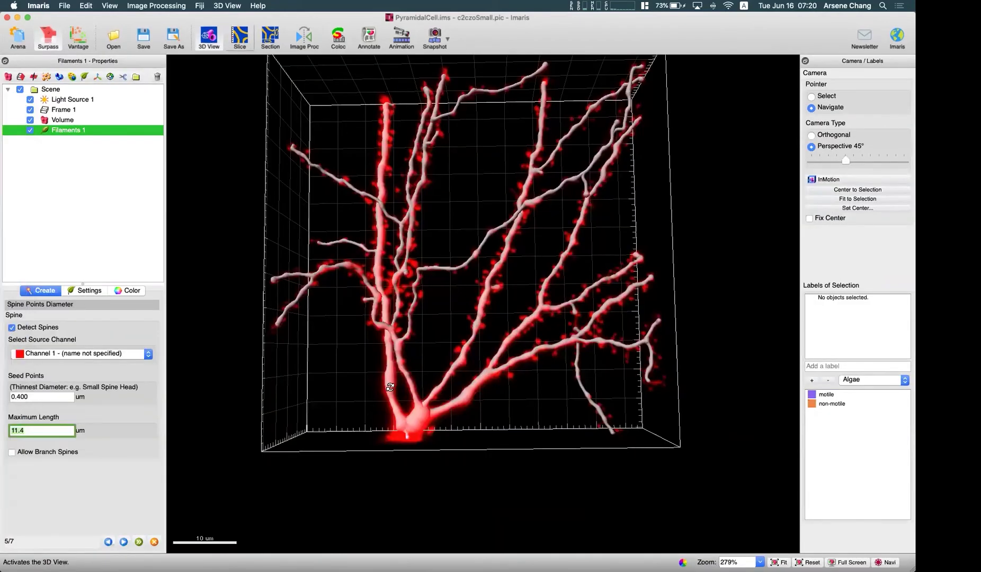
type("1.8")
left_click(126, 539)
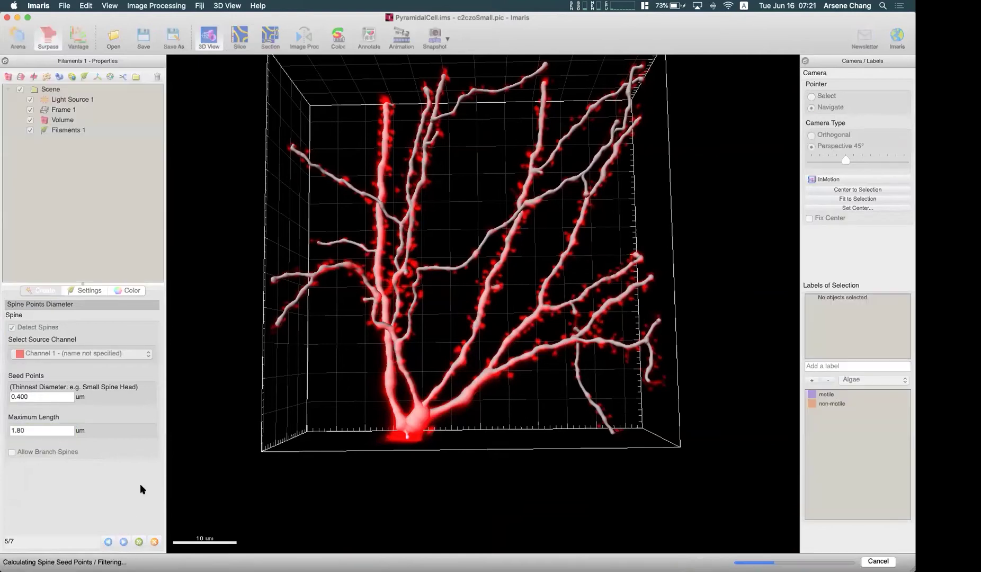
Examine how the calculated spine seed points match the spines along the upper dendrites.
scroll(392, 133, "up", 10)
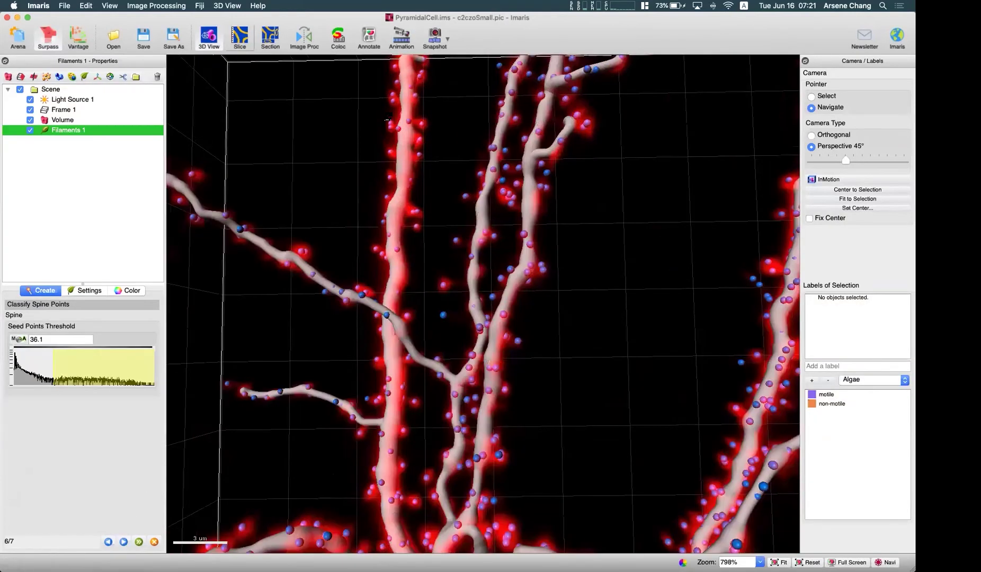
left_click_drag(464, 166, 491, 165)
scroll(491, 165, "down", 3)
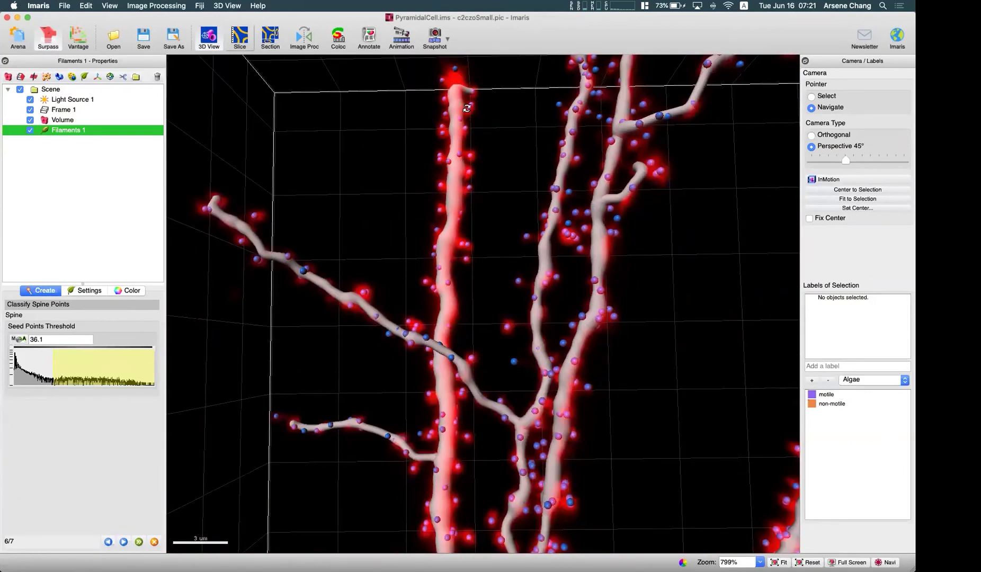
scroll(544, 358, "down", 5)
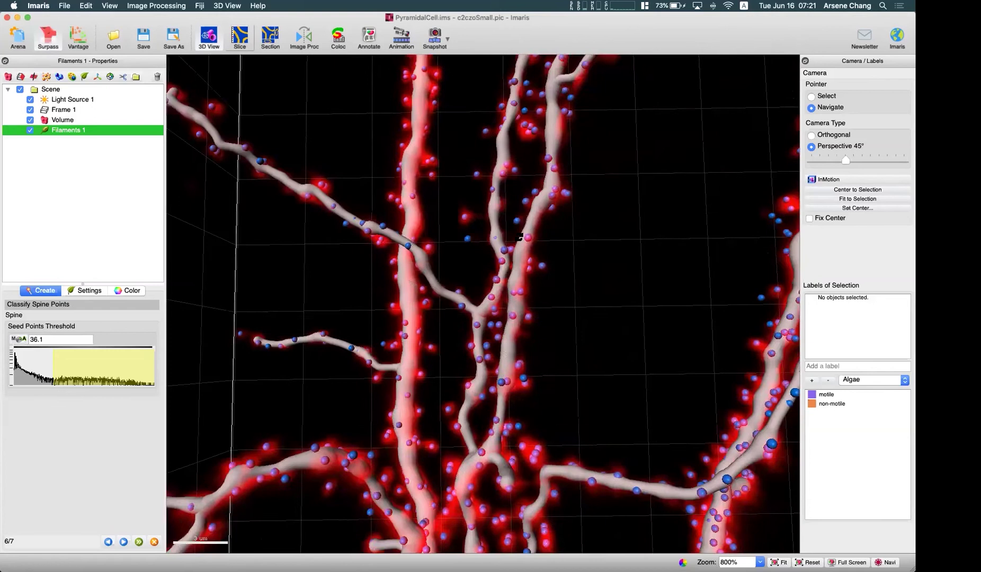
left_click_drag(544, 358, 529, 222)
left_click_drag(469, 165, 417, 276)
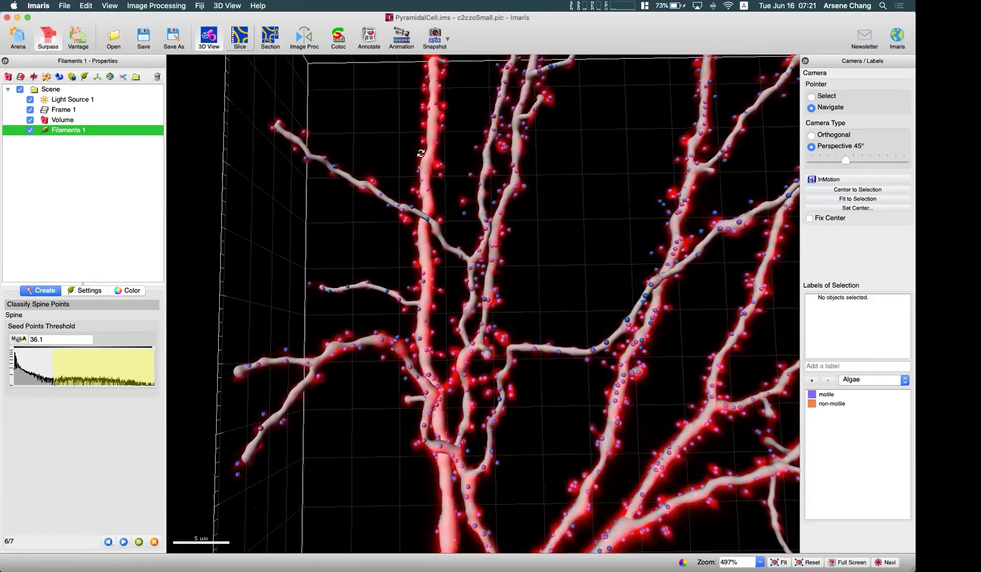
scroll(498, 224, "down", 5)
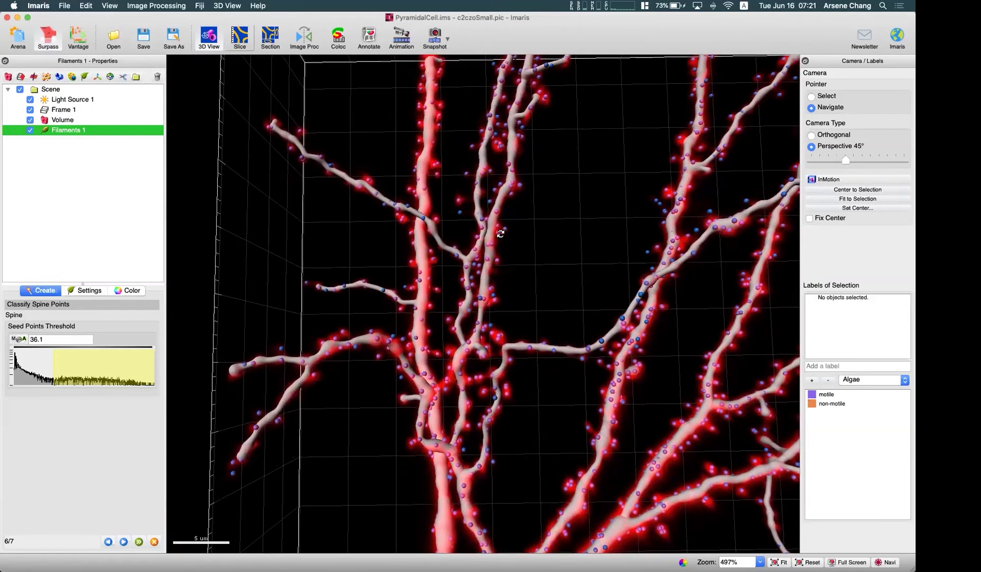
Raise the spine seed points threshold to 67.0 and inspect the remaining points from an oblique angle.
left_click_drag(54, 363, 86, 364)
left_click_drag(639, 278, 567, 215)
scroll(567, 216, "up", 5)
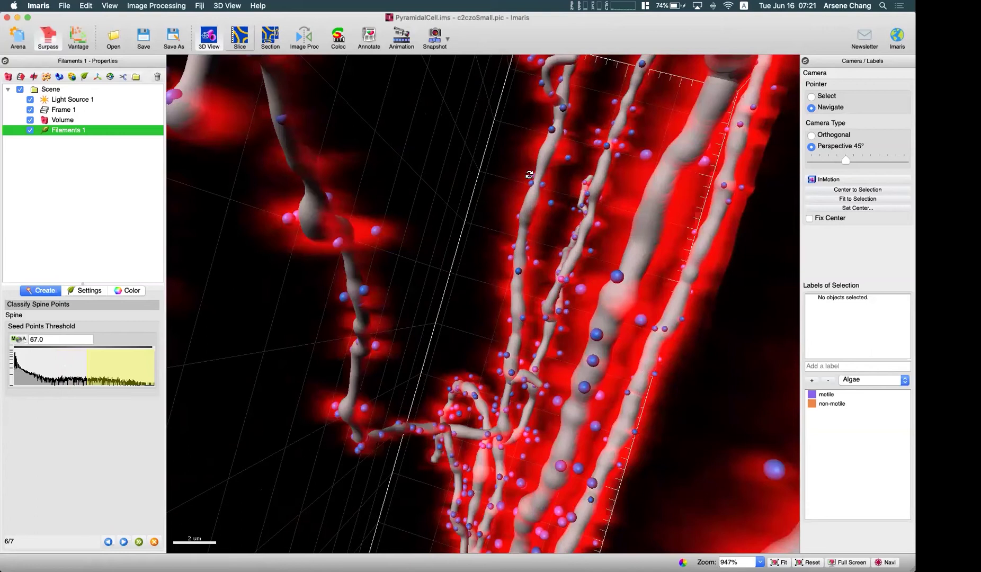
left_click_drag(513, 211, 490, 301)
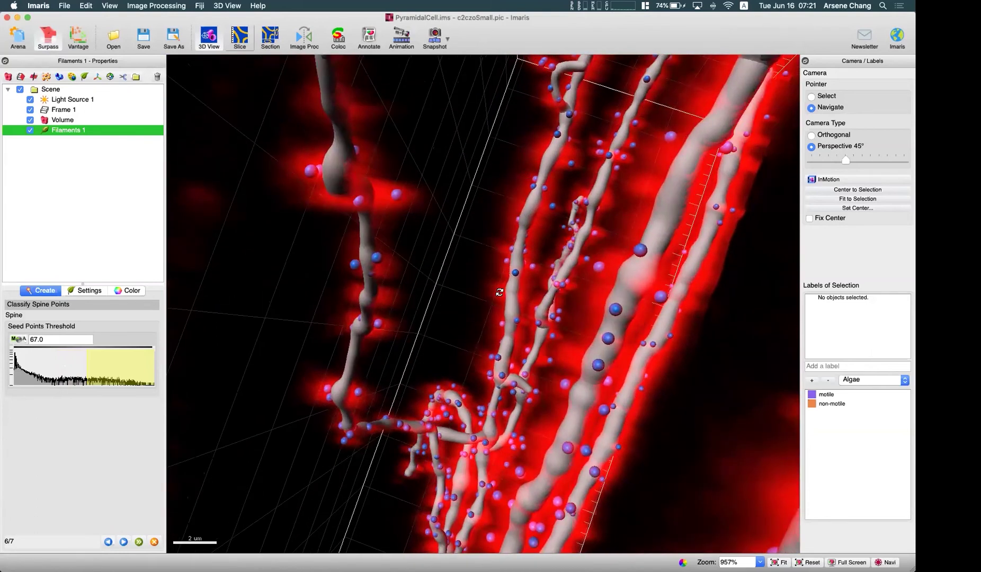
left_click_drag(458, 349, 475, 212)
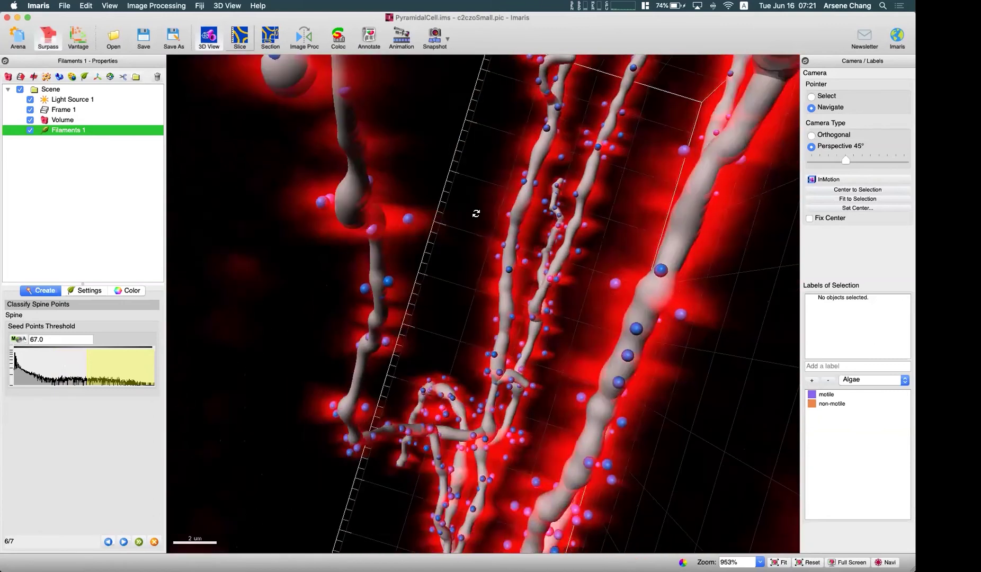
left_click_drag(416, 273, 163, 304)
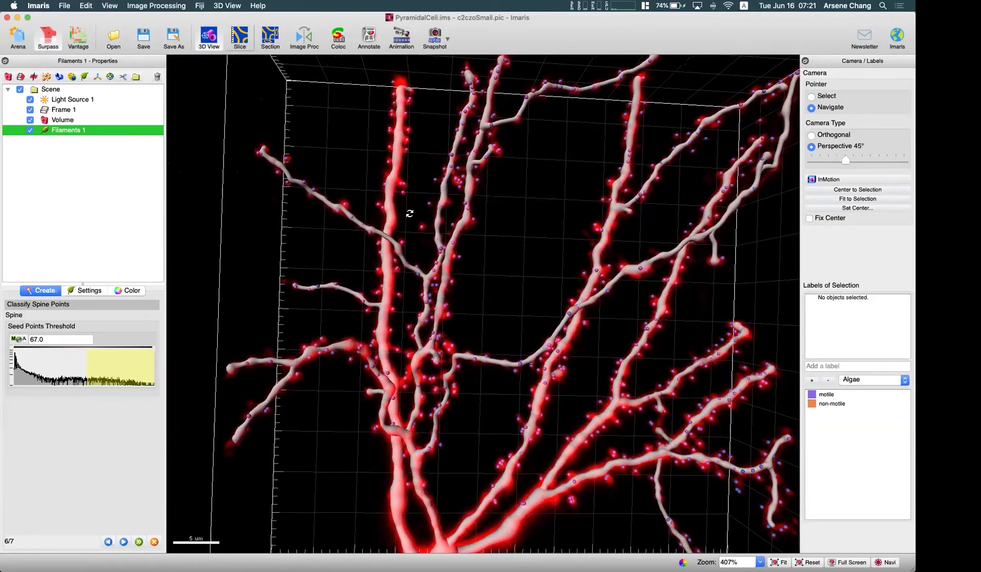
Rotate around the dendrites to check from several angles whether the seed points sit on real spines.
scroll(427, 204, "up", 10)
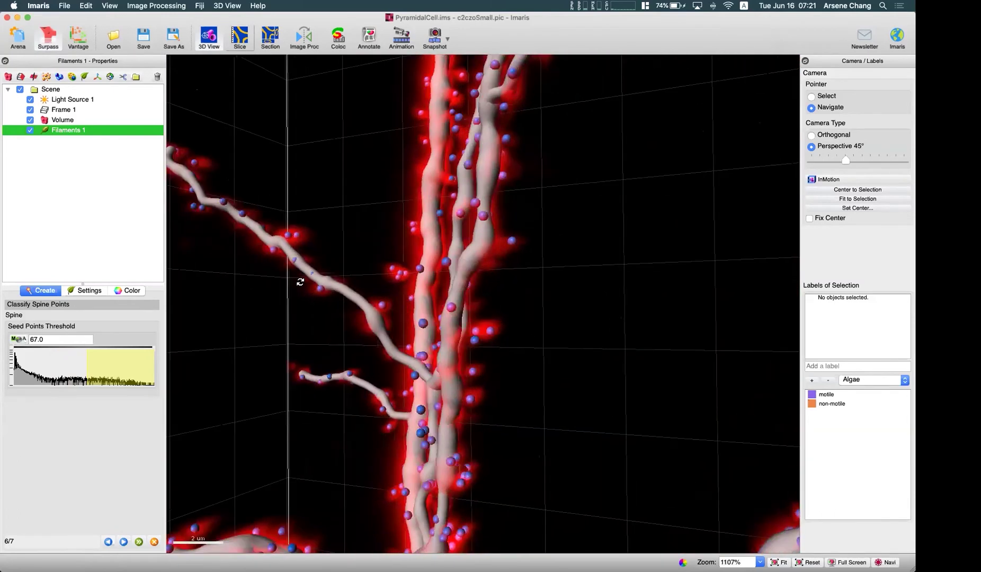
left_click_drag(394, 254, 435, 267)
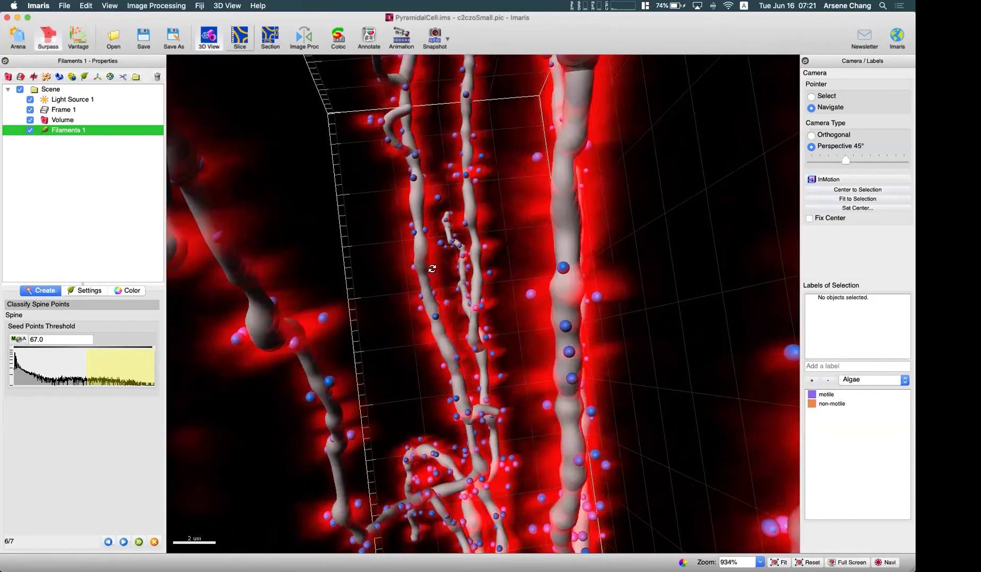
scroll(435, 266, "down", 3)
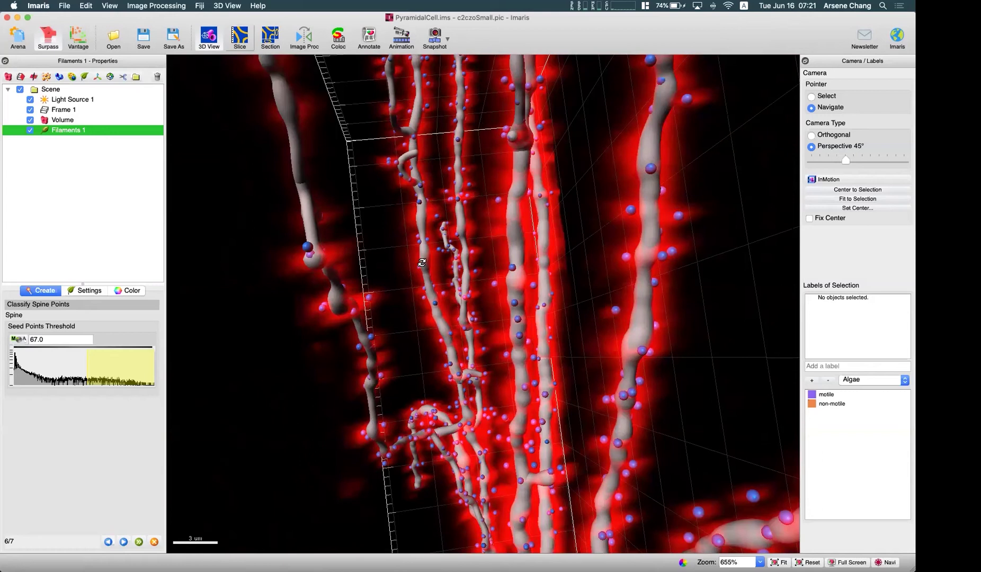
left_click_drag(406, 174, 410, 211)
left_click_drag(404, 305, 394, 158)
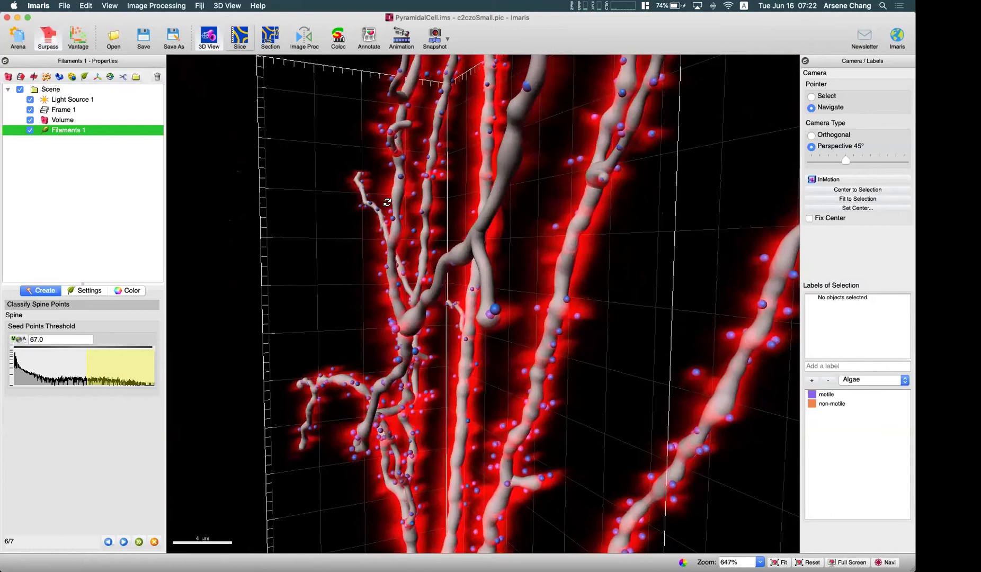
left_click_drag(389, 273, 335, 211)
scroll(439, 274, "down", 10)
left_click_drag(511, 335, 291, 303)
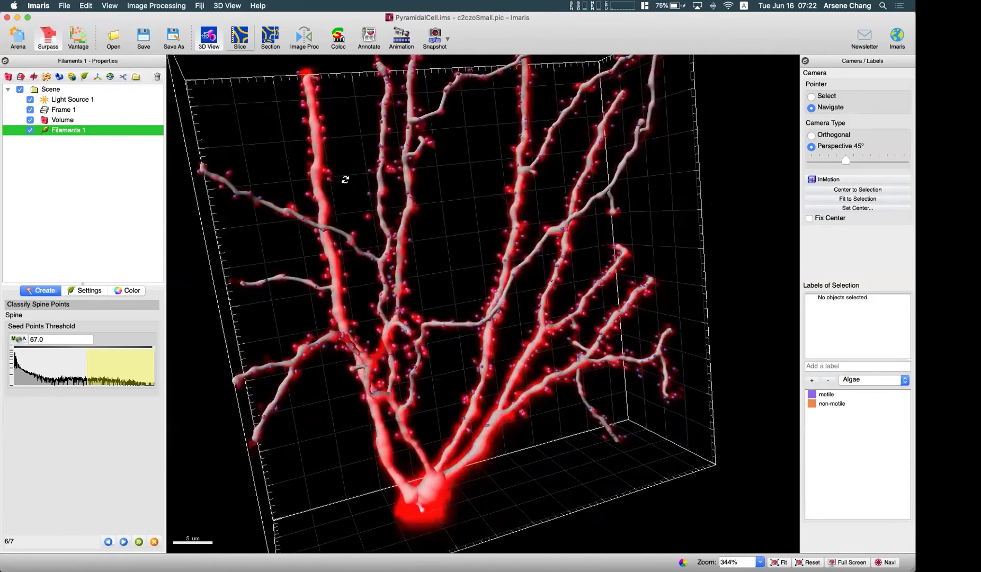
Look closely at the seed points along the thick vertical dendrite for spines marked more than once.
scroll(343, 181, "up", 5)
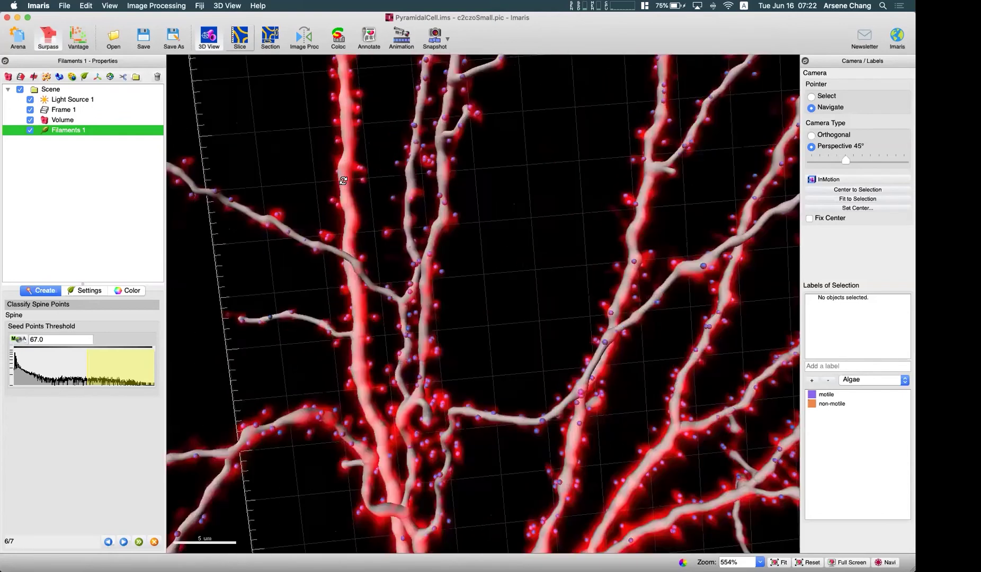
scroll(427, 179, "up", 3)
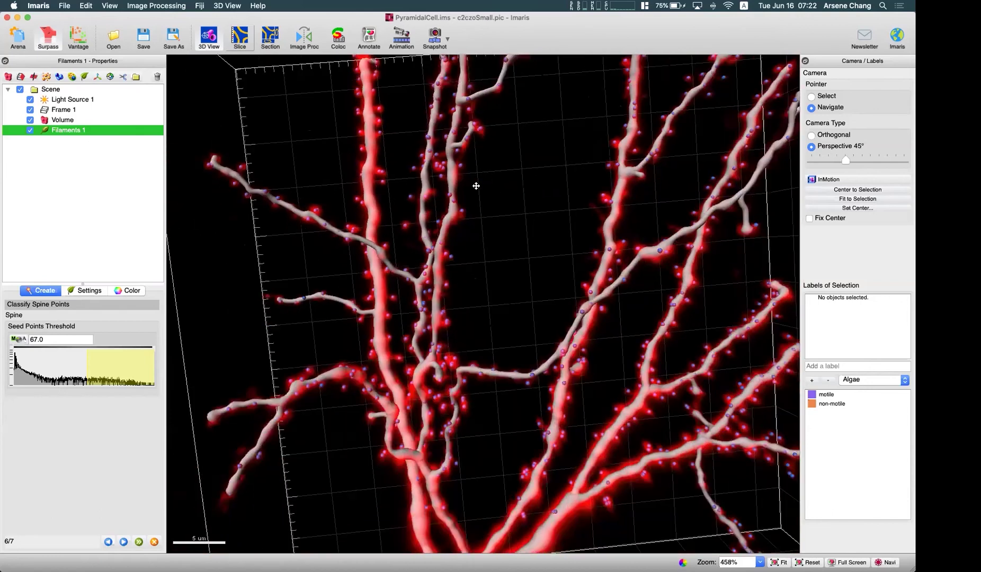
scroll(359, 172, "up", 3)
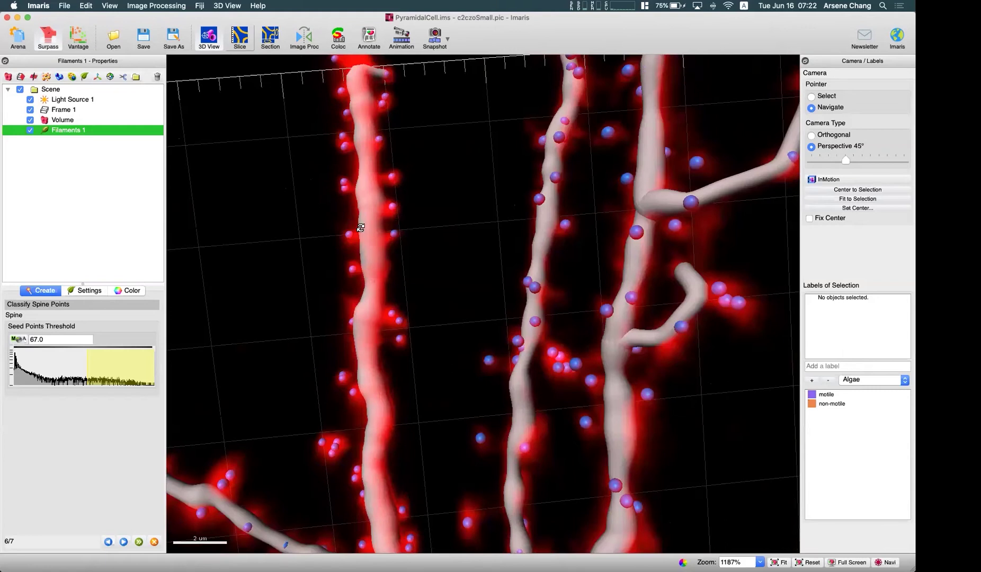
scroll(371, 219, "down", 1)
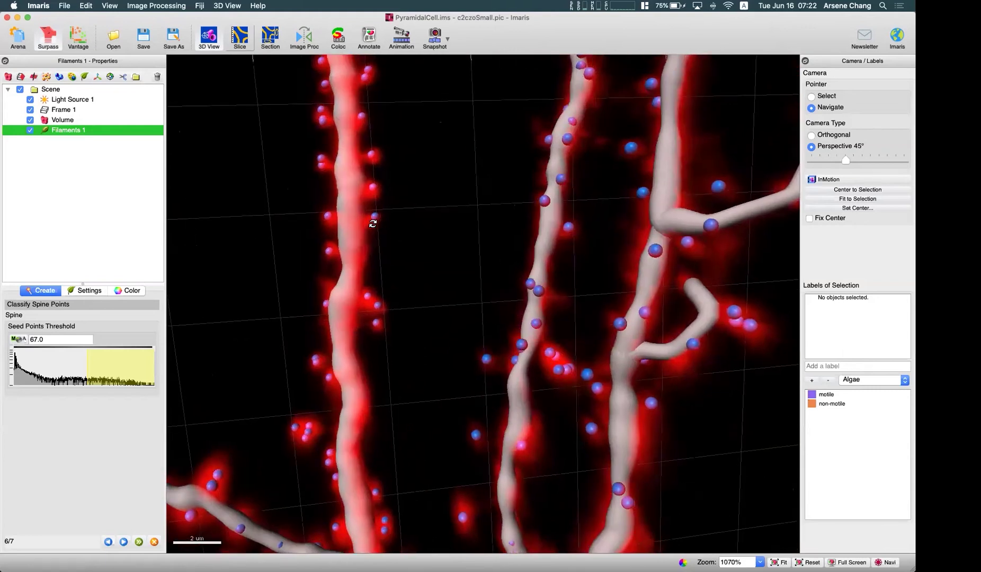
scroll(408, 232, "down", 6)
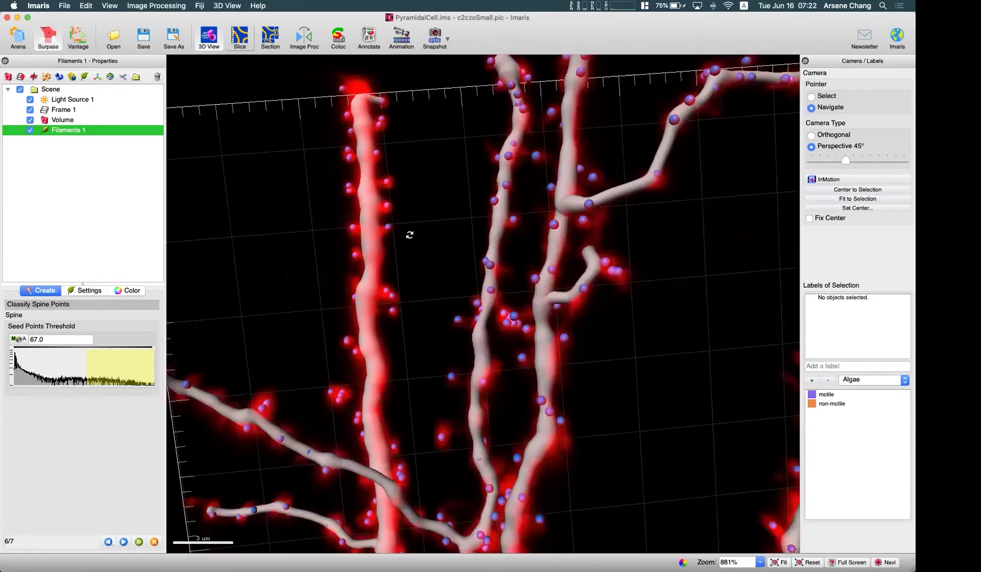
scroll(415, 174, "down", 4)
scroll(390, 192, "up", 6)
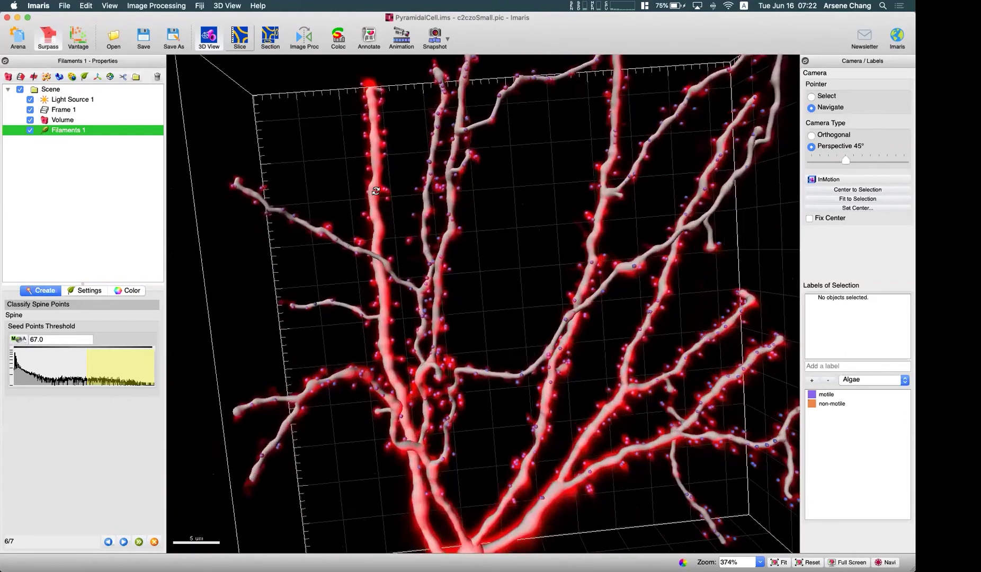
mouse_move(389, 192)
left_mouse_down()
mouse_move(417, 291)
mouse_move(386, 184)
left_mouse_up()
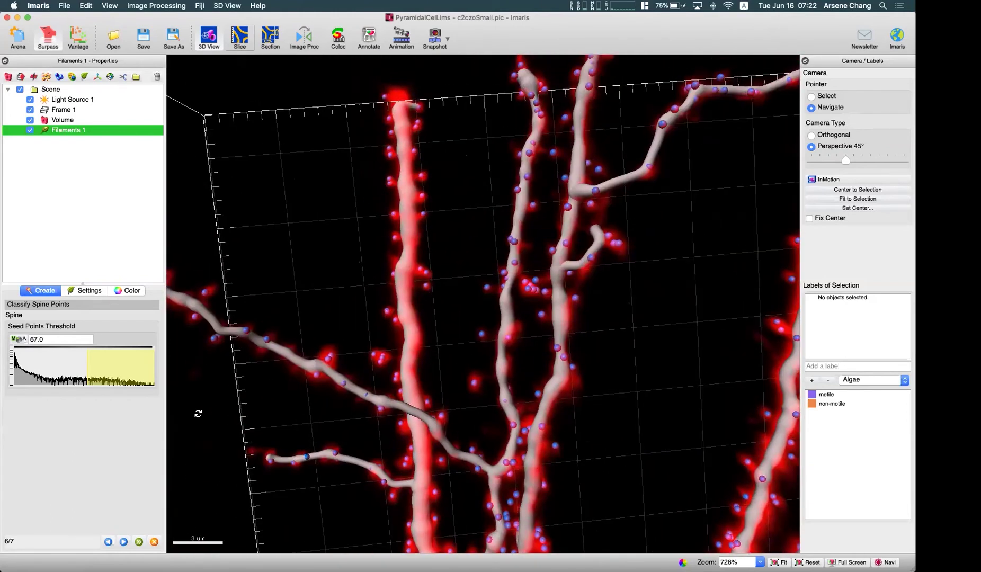
Return to the spine diameter settings, set the thinnest diameter to 0.5 um and recalculate the seed points.
left_click(108, 541)
left_click(25, 397)
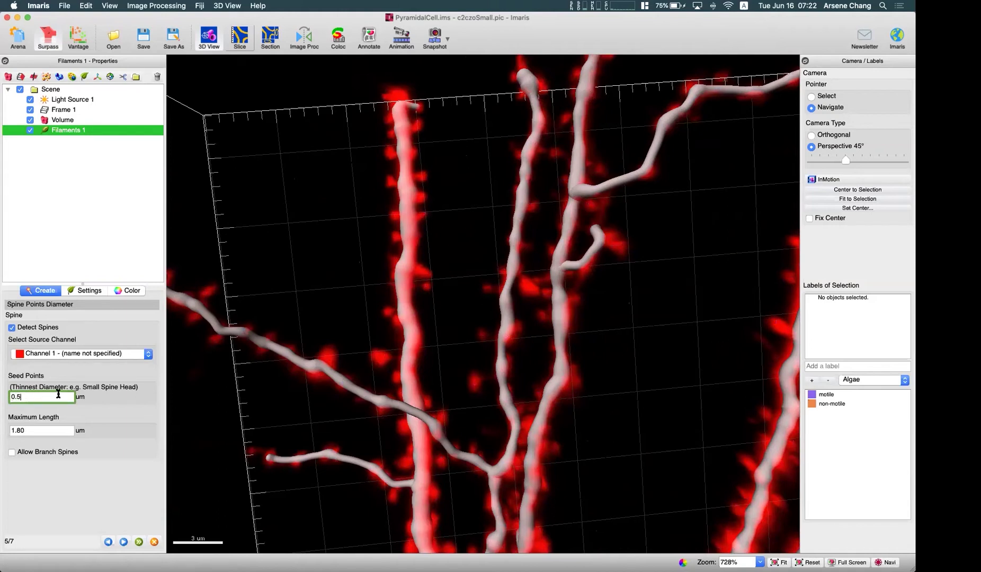
left_click(124, 541)
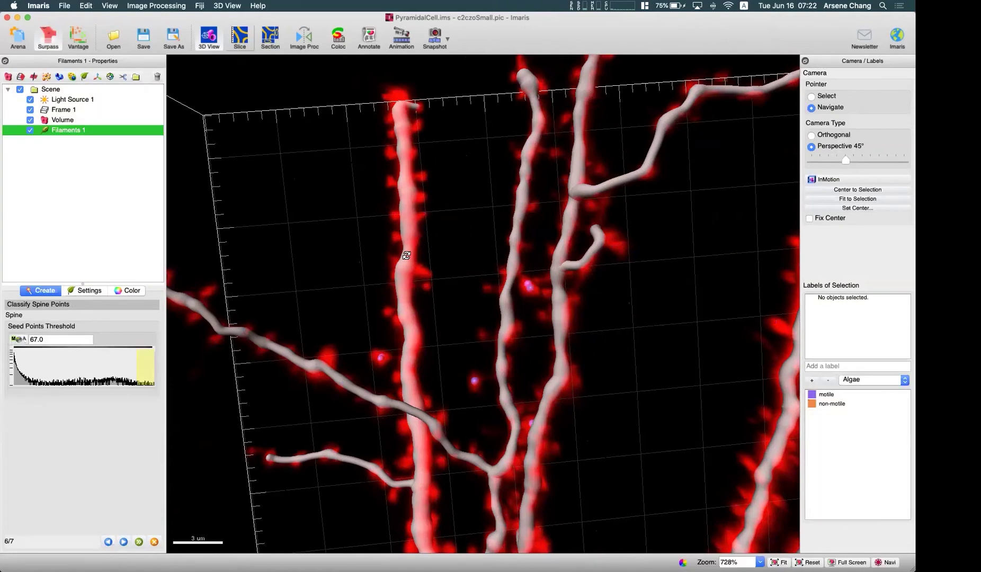
Lower the seed points threshold to 39.3 and check the points on the thick vertical dendrite and its neighbours.
left_click(86, 360)
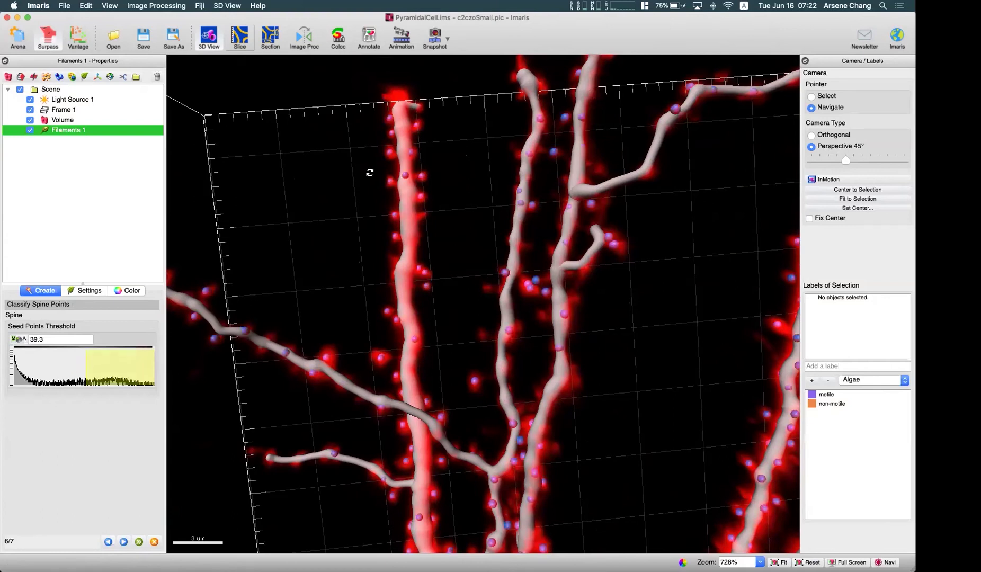
scroll(488, 237, "down", 5)
left_click_drag(539, 197, 385, 288)
scroll(472, 264, "down", 5)
scroll(307, 216, "up", 5)
scroll(308, 216, "up", 3)
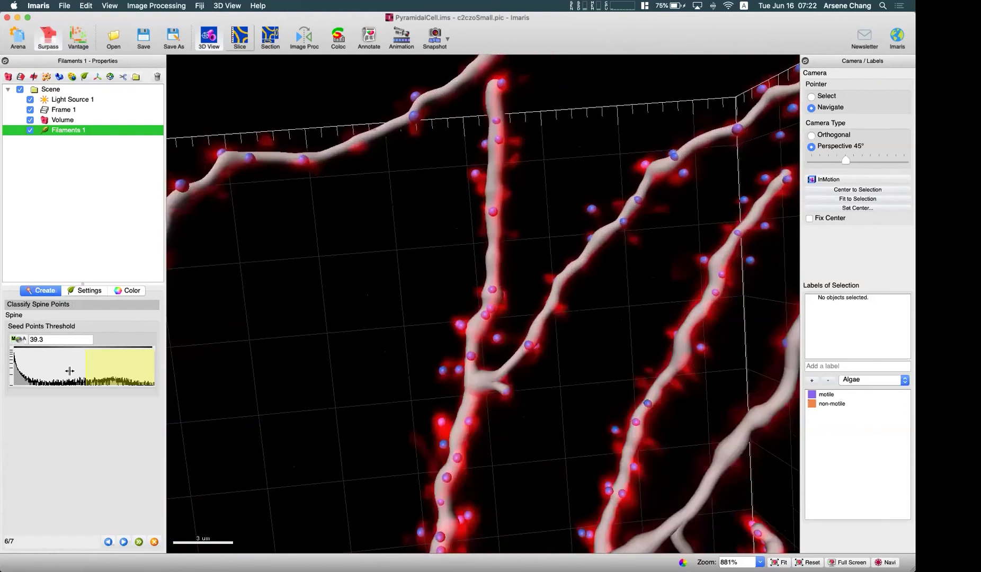
Set the seed points threshold to 30.4 and check the spine points on the lower branching dendrites.
right_click_drag(385, 287, 391, 314)
scroll(391, 313, "down", 4)
left_click_drag(481, 291, 453, 353)
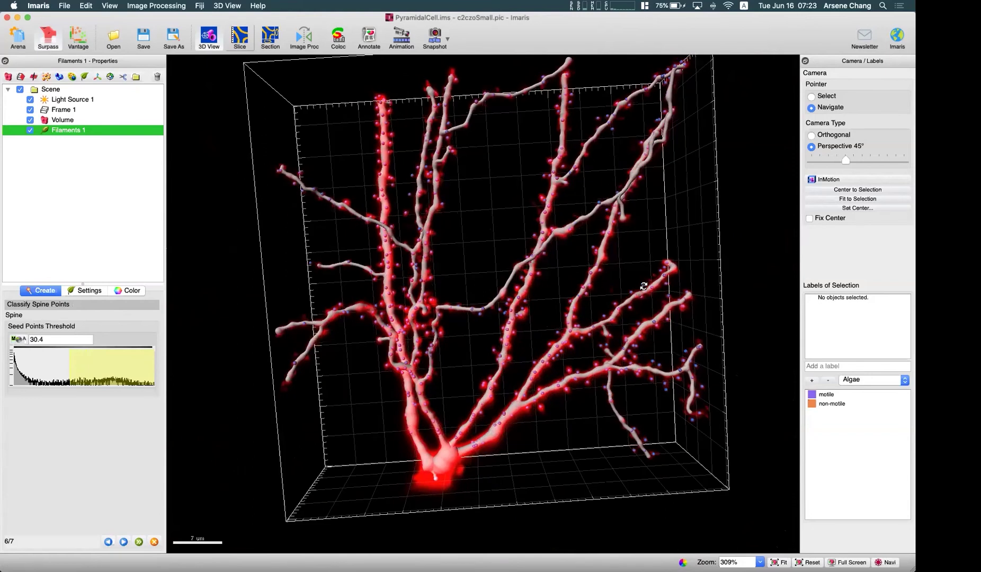
scroll(660, 285, "up", 10)
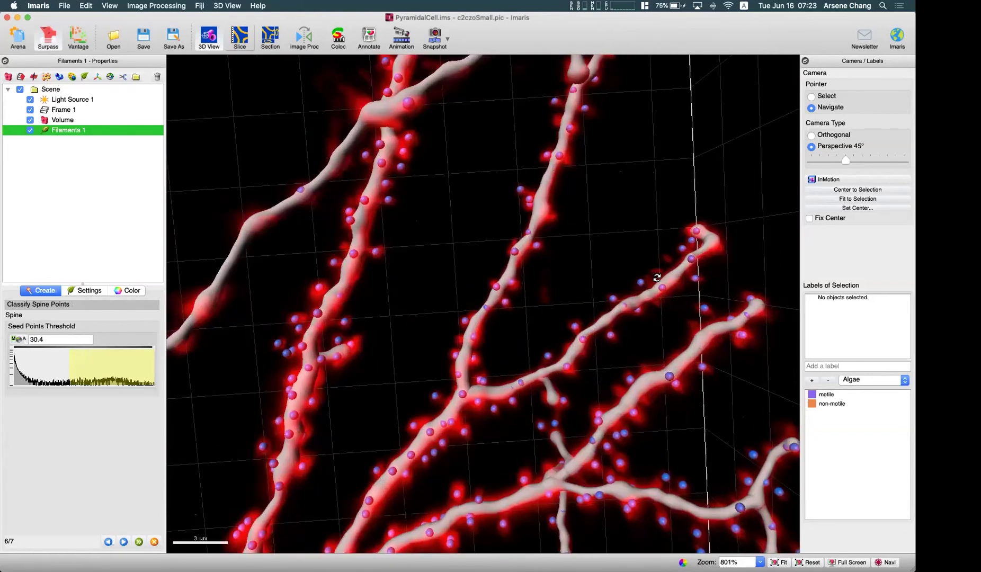
Proceed to the spine diameter stage, set the local contrast threshold to 2.94 and complete the Filaments creation.
scroll(464, 321, "down", 4)
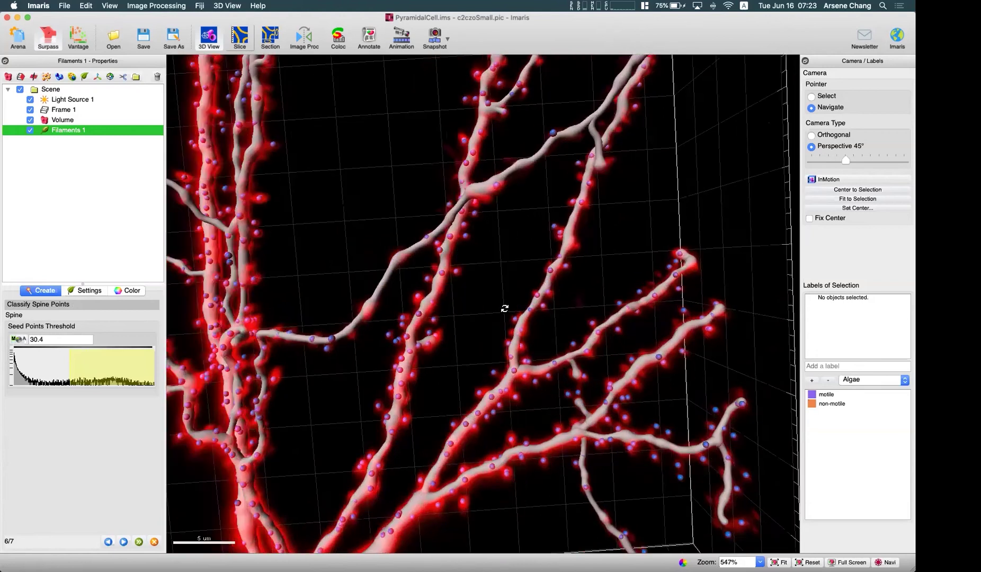
scroll(476, 296, "down", 6)
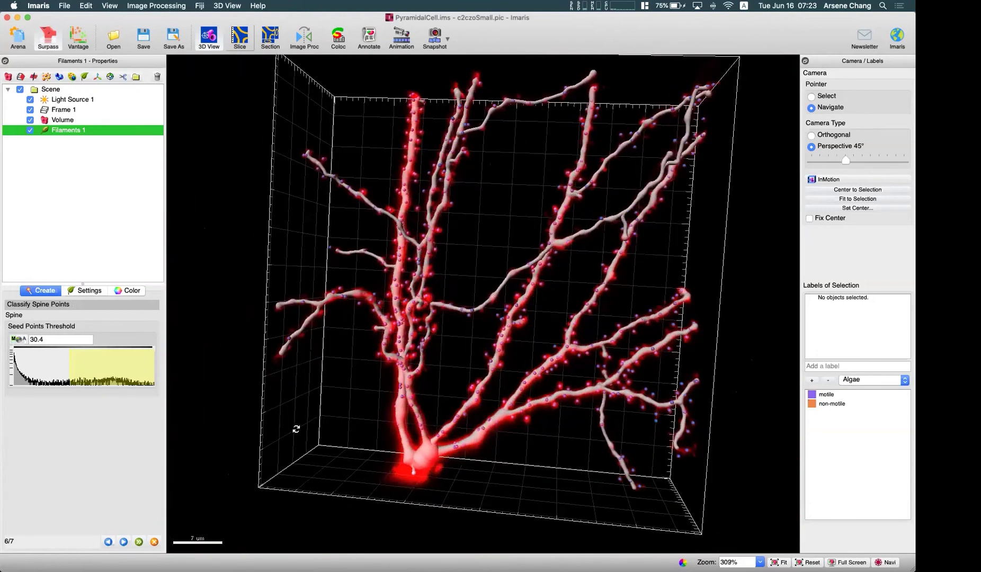
left_click(123, 542)
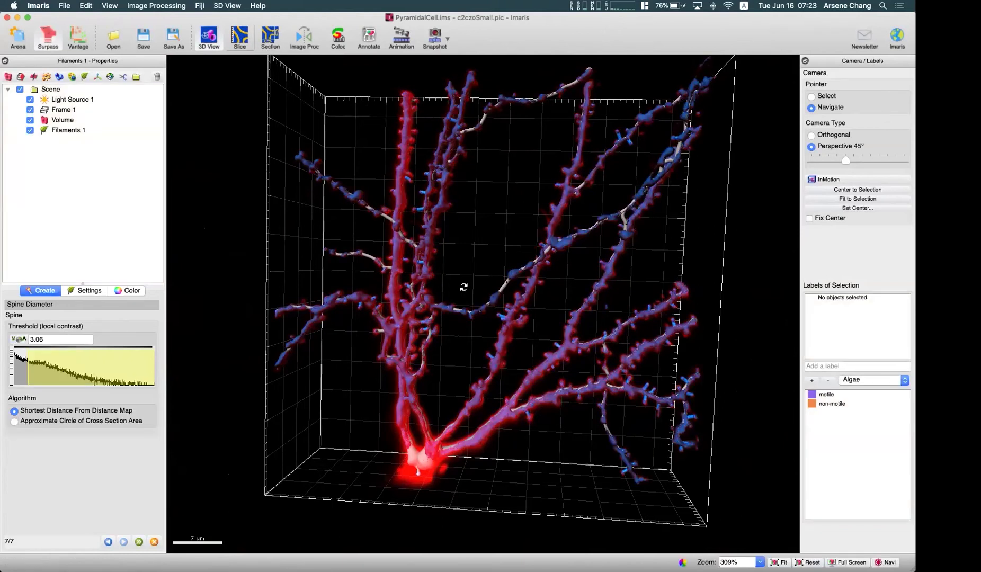
left_click_drag(88, 356, 27, 359)
left_click_drag(605, 456, 394, 168)
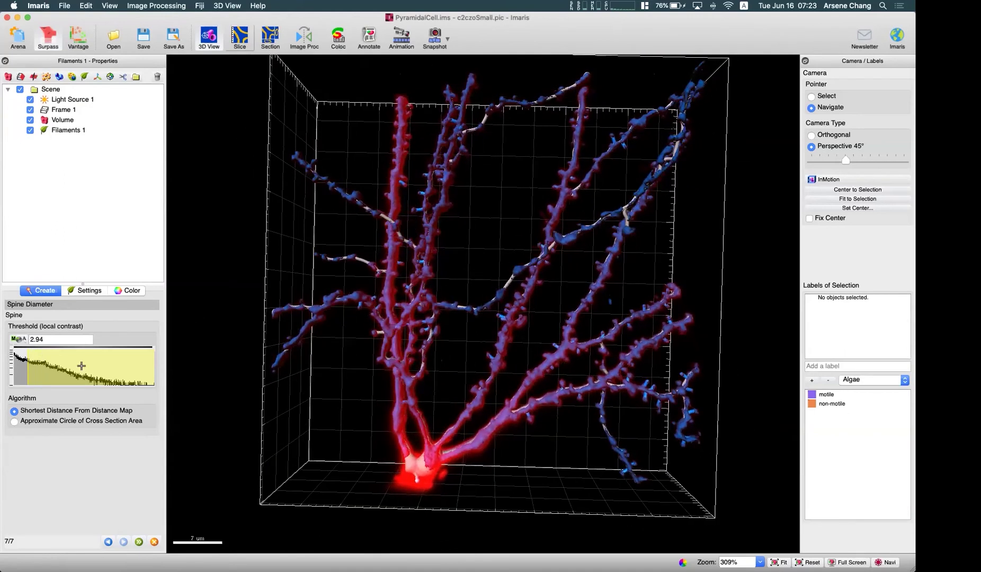
left_click_drag(27, 359, 27, 385)
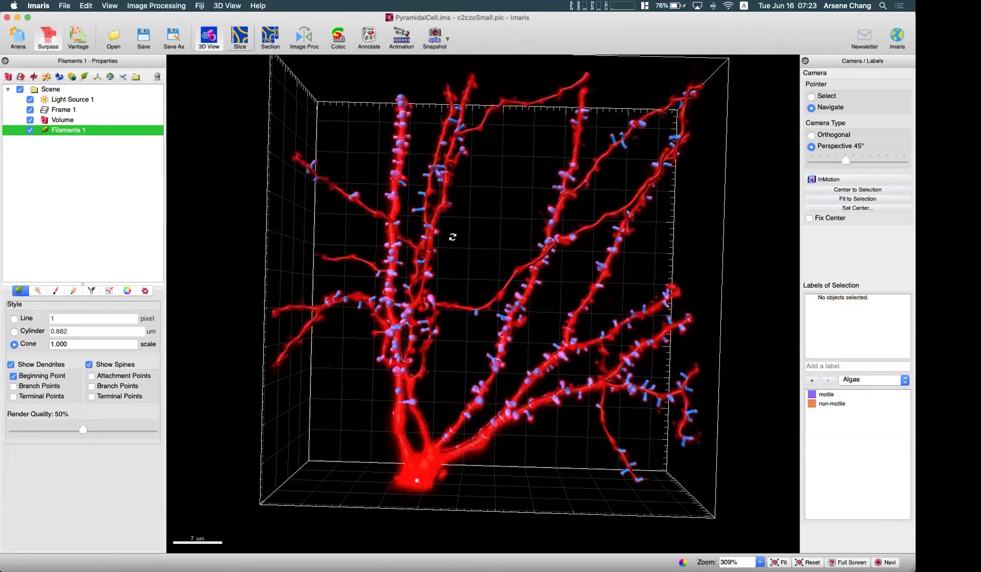
Set the base color of the dendrites to white.
left_click_drag(452, 259, 549, 309)
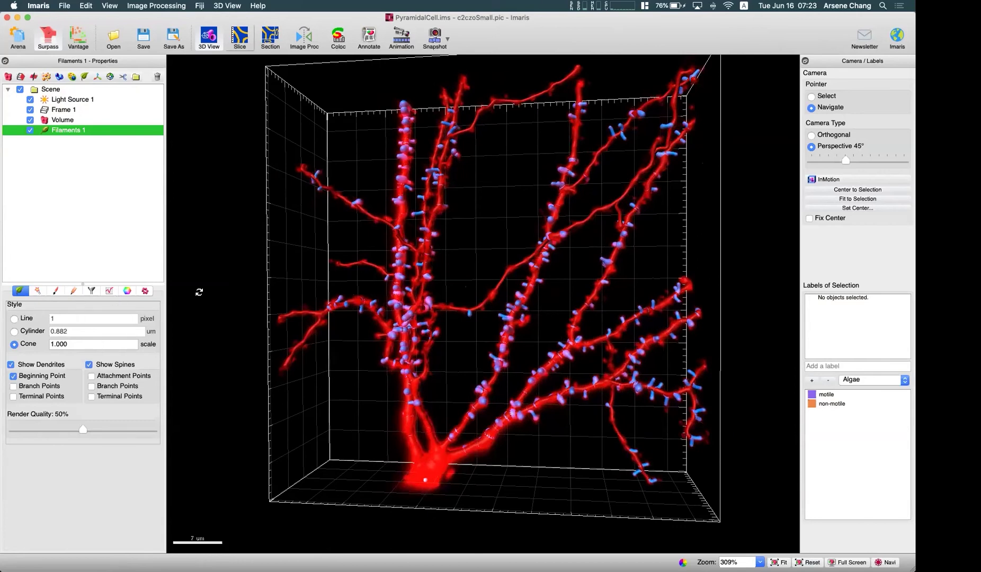
left_click_drag(405, 279, 445, 280)
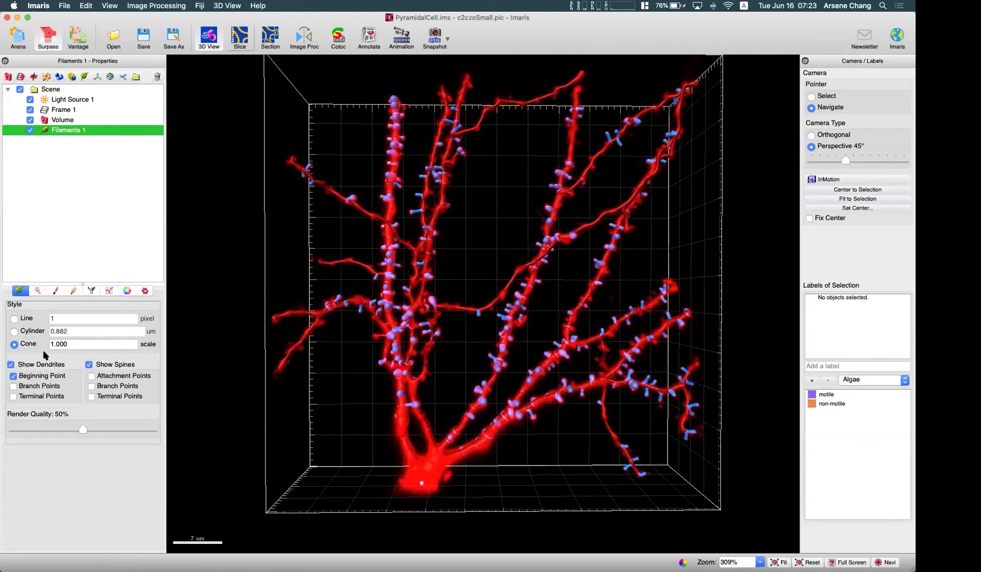
left_click(126, 292)
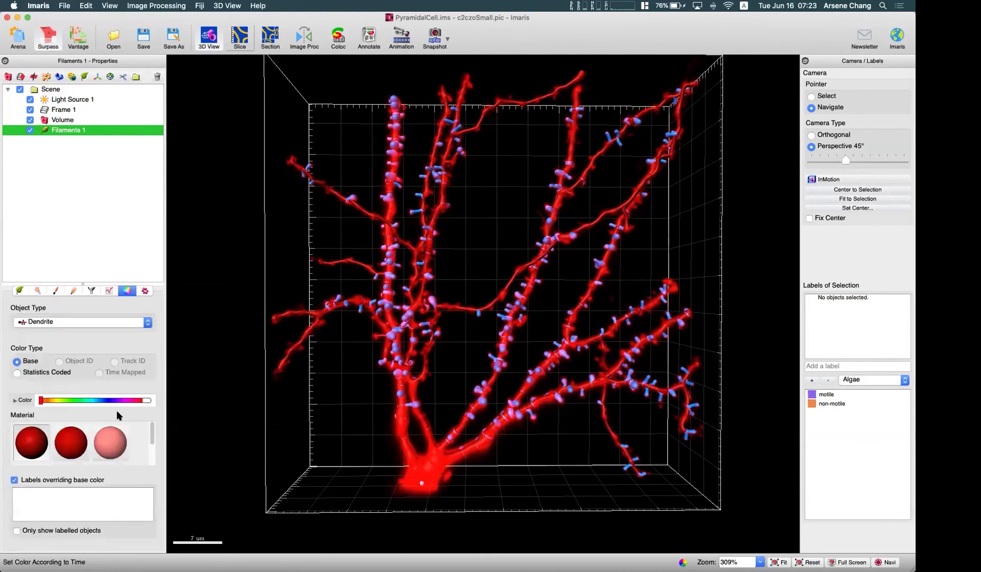
left_click(148, 401)
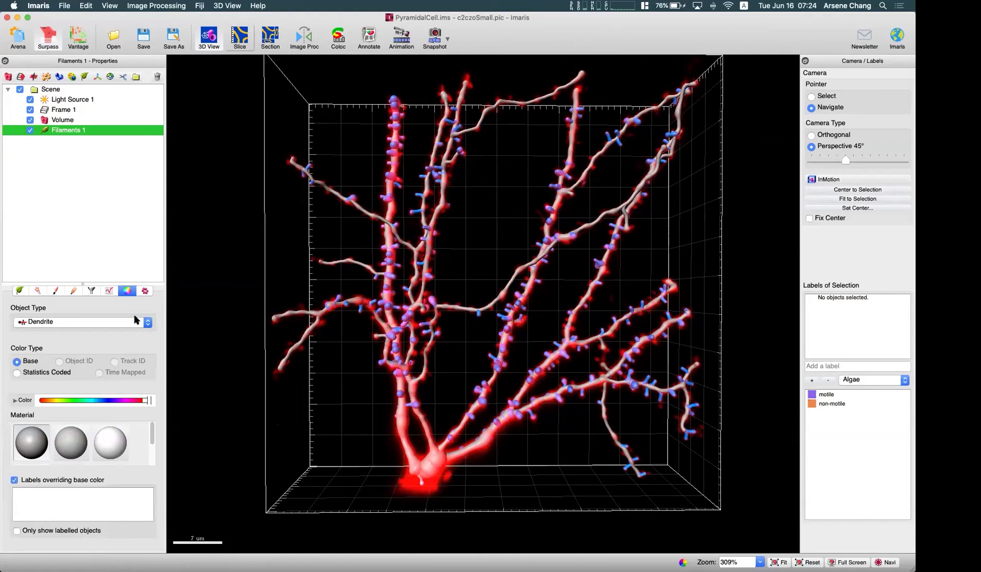
Display the filaments in the Line style at 1 pixel and look closely at the traced paths.
left_click(20, 291)
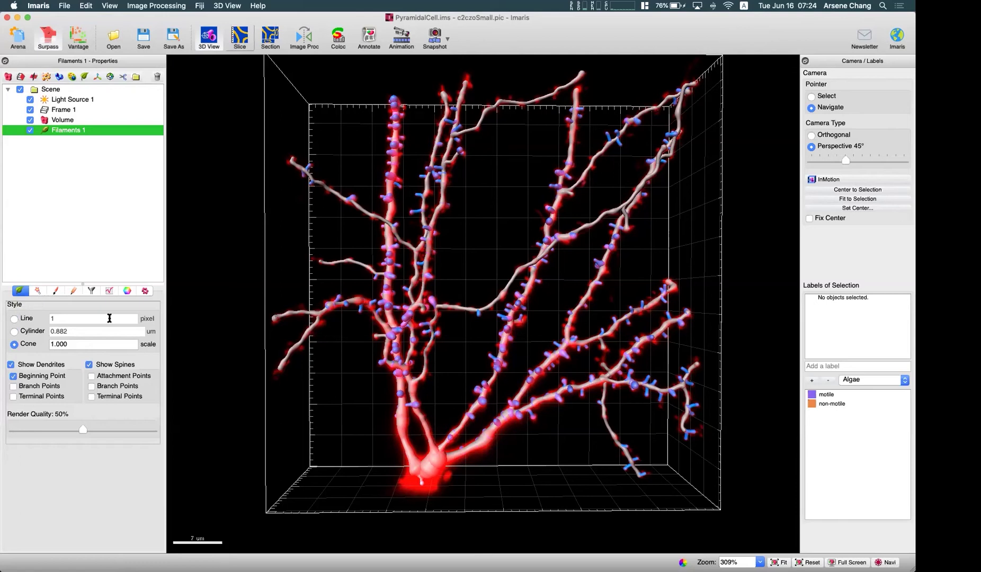
left_click(21, 319)
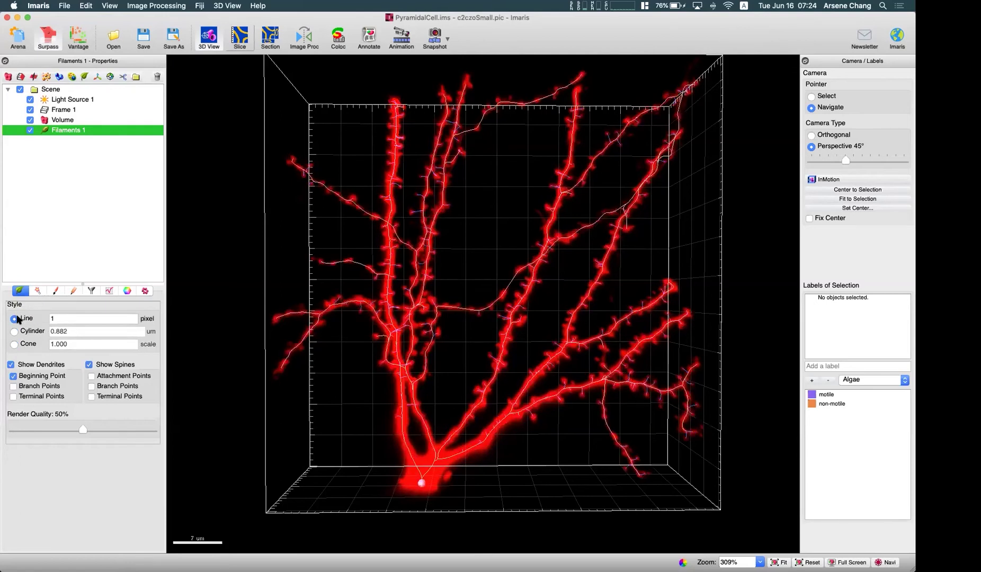
scroll(387, 222, "up", 3)
scroll(379, 284, "up", 5)
scroll(378, 284, "down", 4)
Display the filaments in the Cylinder style with a 0.882 um diameter and inspect the dendrites.
left_click(21, 332)
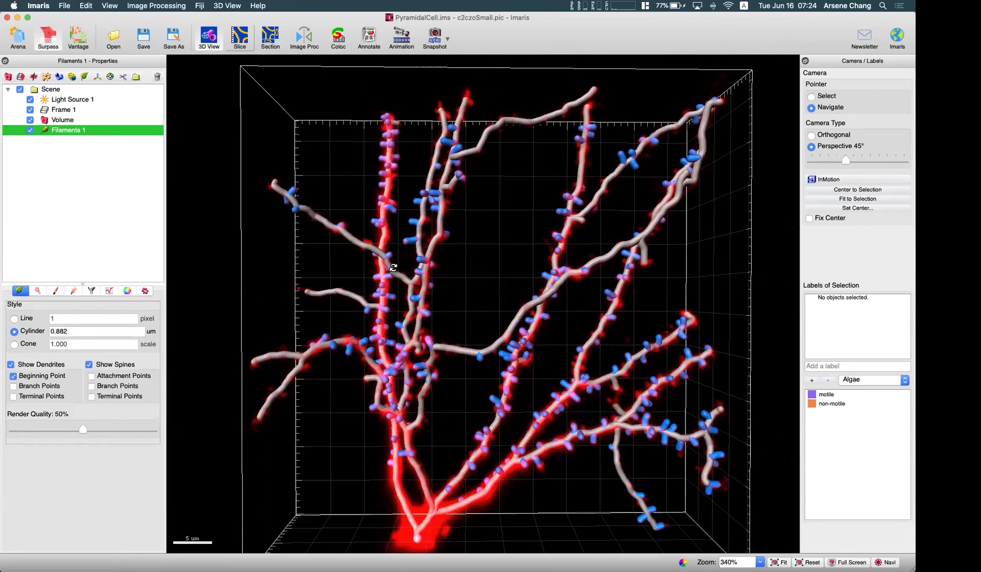
scroll(387, 302, "down", 3)
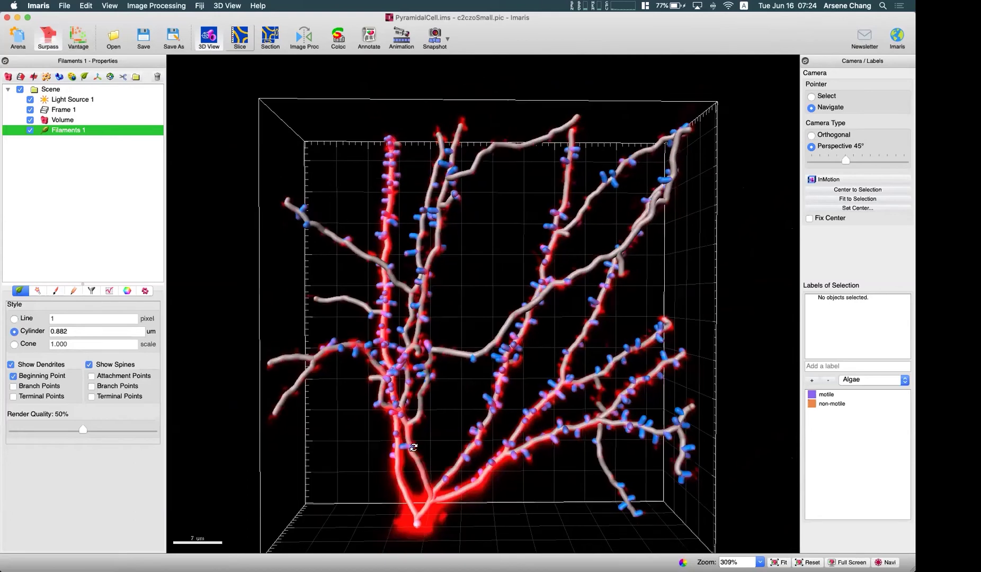
scroll(372, 290, "up", 5)
scroll(486, 318, "down", 8)
triple_click(93, 332)
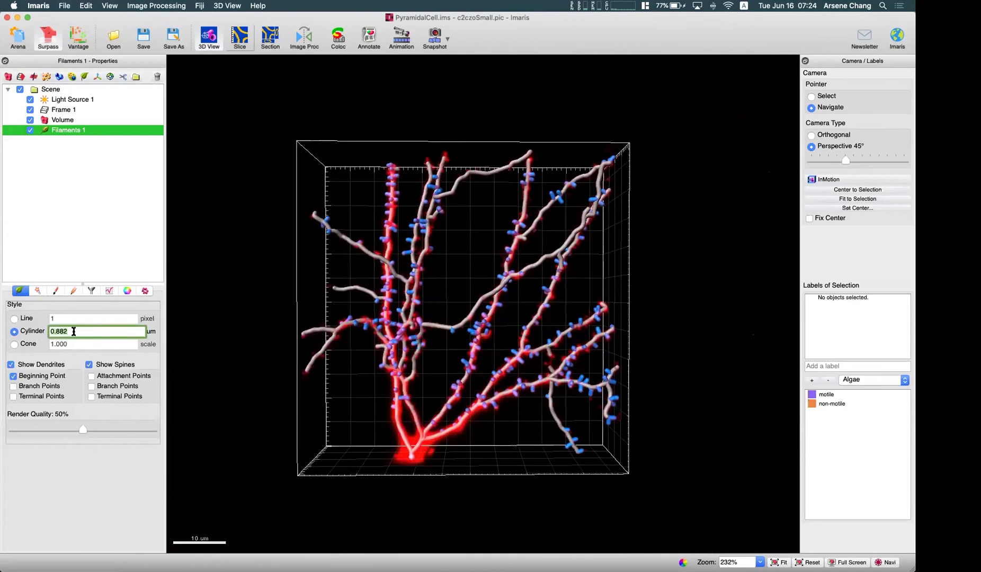
Display the filaments in the Cone style at scale 1.000 and check the dendrite thickness against the volume.
left_click(28, 345)
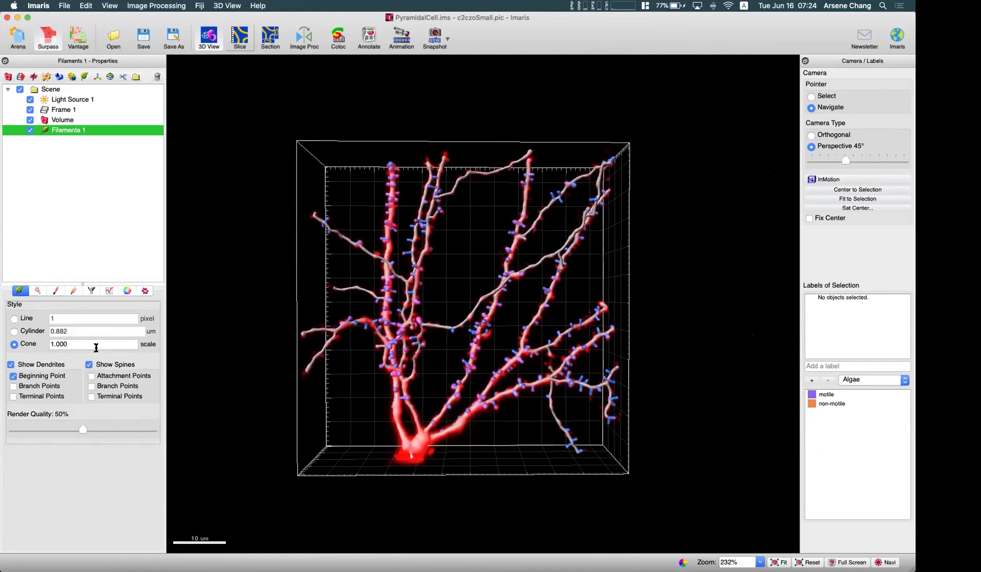
scroll(479, 422, "up", 3)
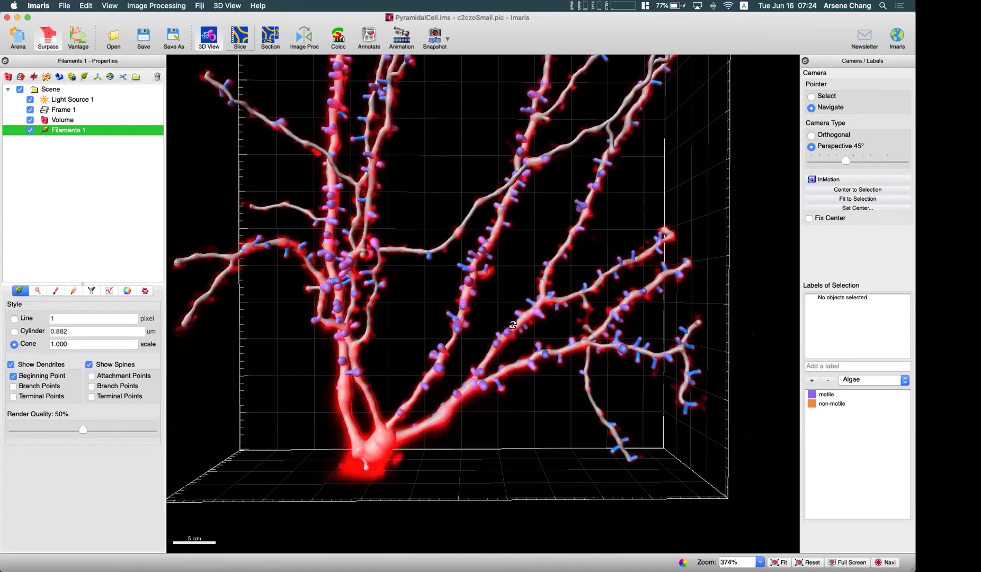
scroll(493, 316, "down", 3)
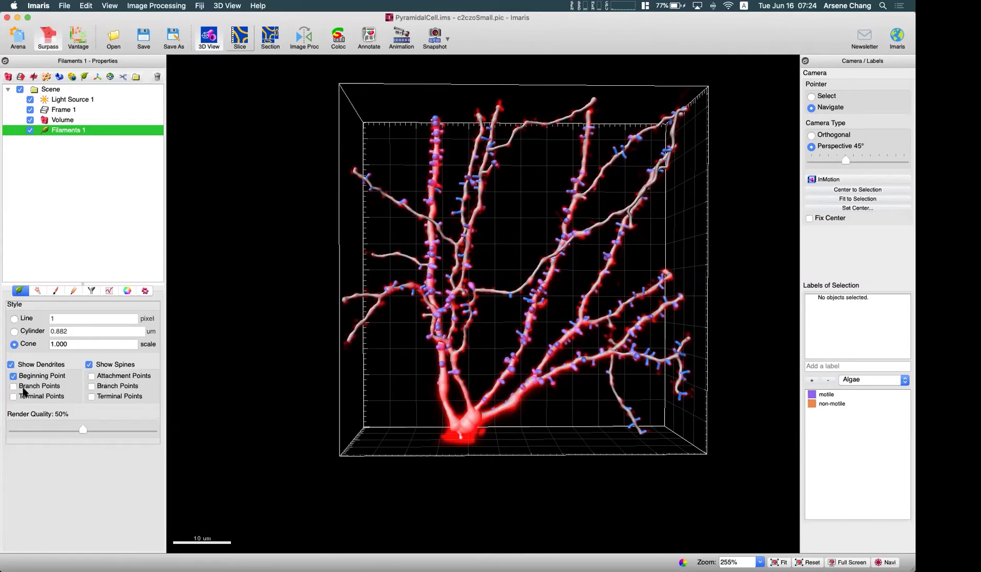
Hide the volume and show the branch points and terminal points of the dendrites.
left_click(30, 120)
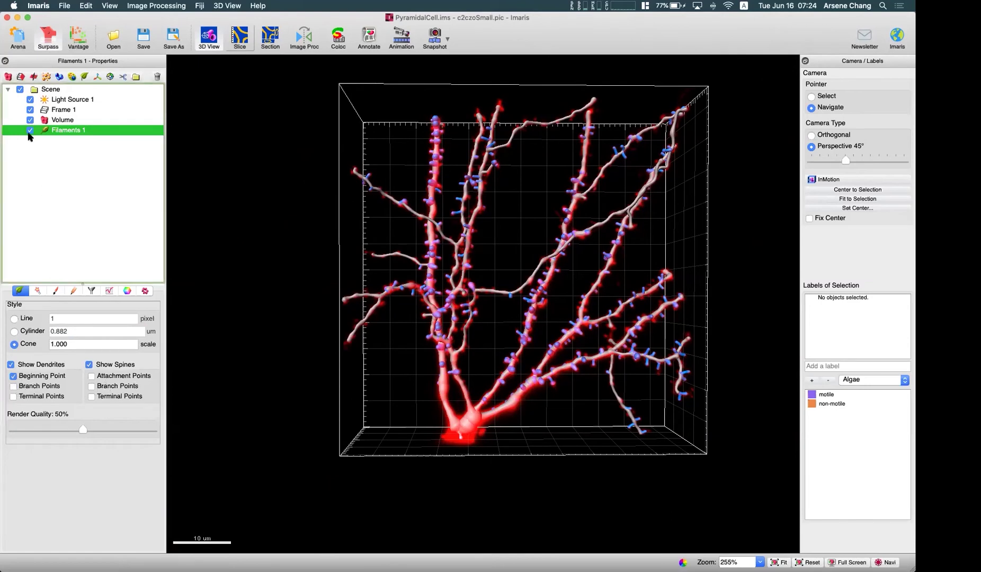
left_click(13, 386)
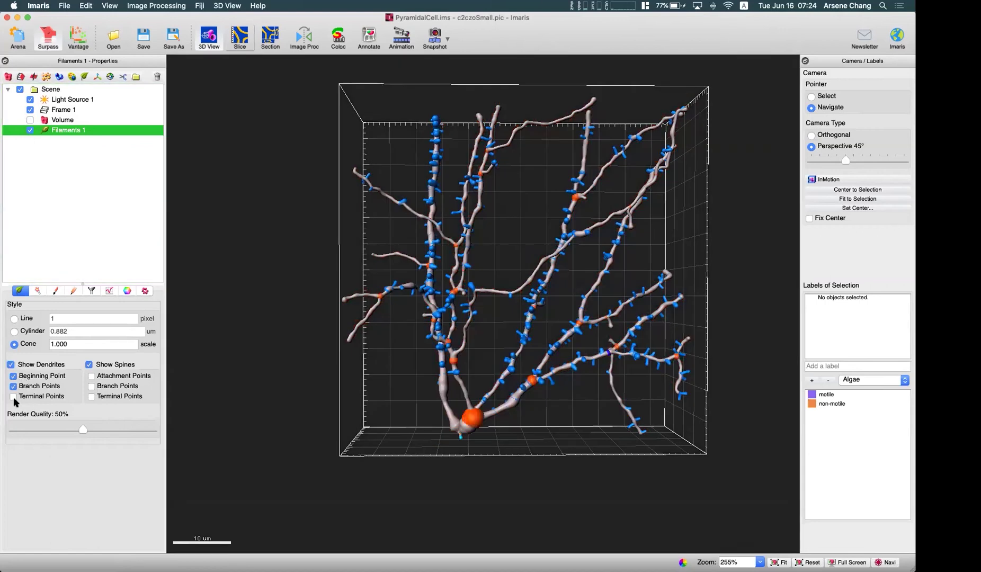
left_click(13, 397)
scroll(379, 317, "up", 3)
scroll(512, 321, "down", 1)
scroll(513, 321, "down", 3)
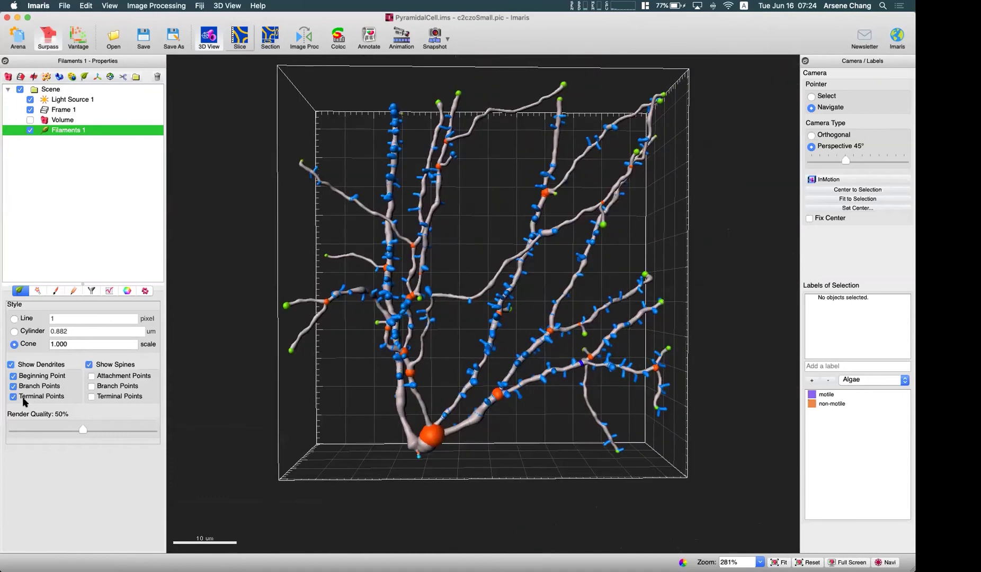
Hide the dendrite terminal points and branch points.
left_click(14, 397)
left_click(13, 386)
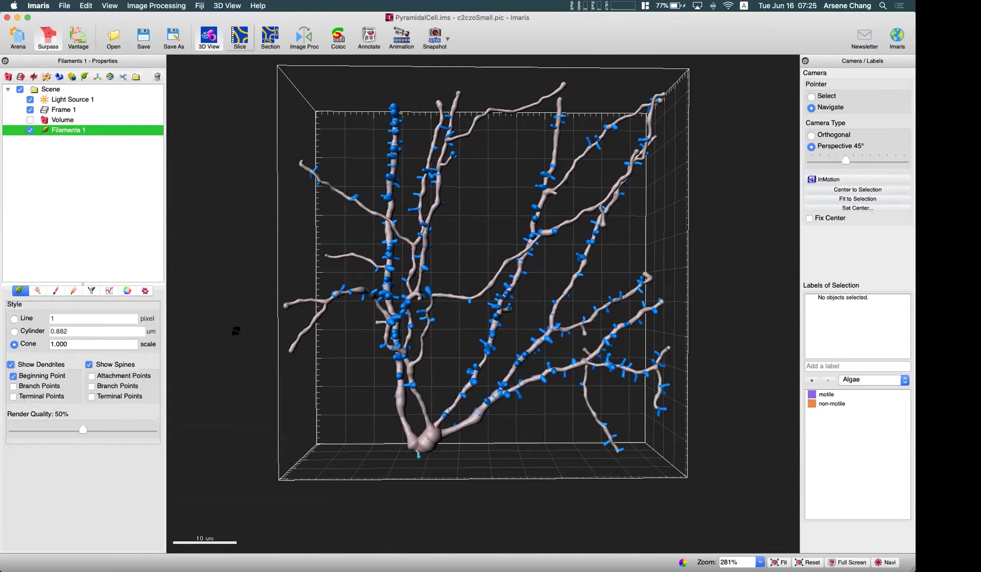
Look through the recompute, drawing and editing options available for the filaments.
left_click(37, 292)
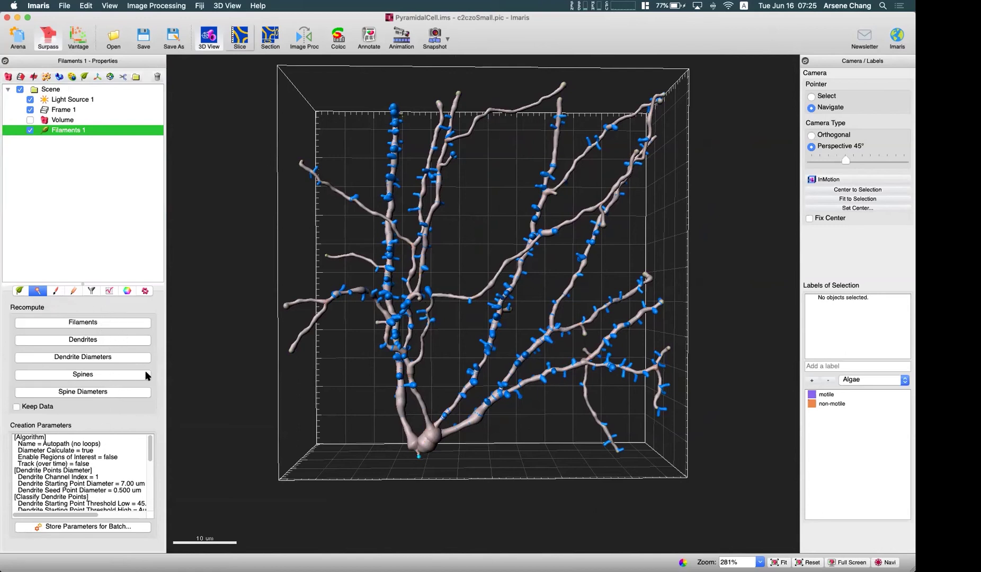
left_click(55, 290)
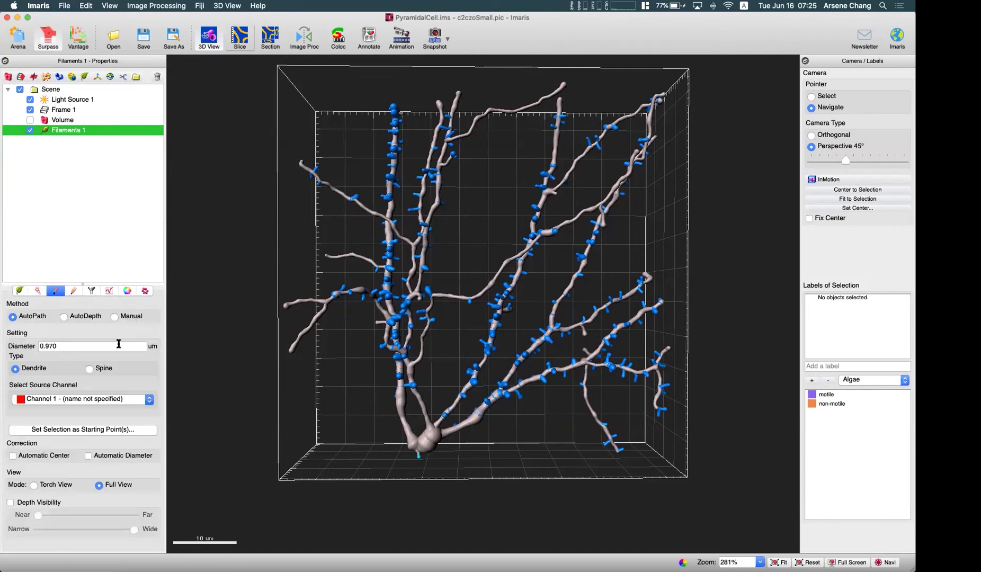
left_click(73, 291)
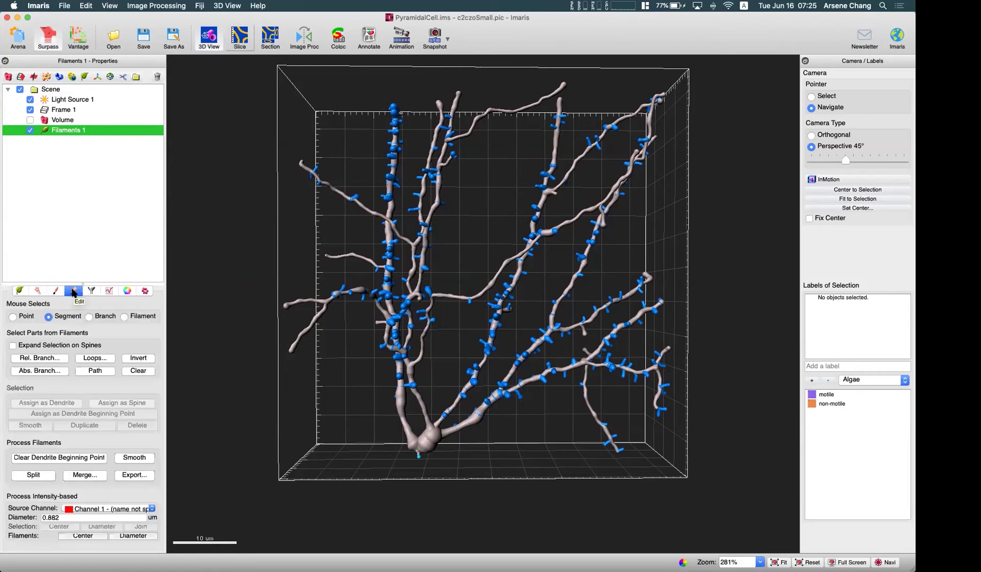
left_click(56, 292)
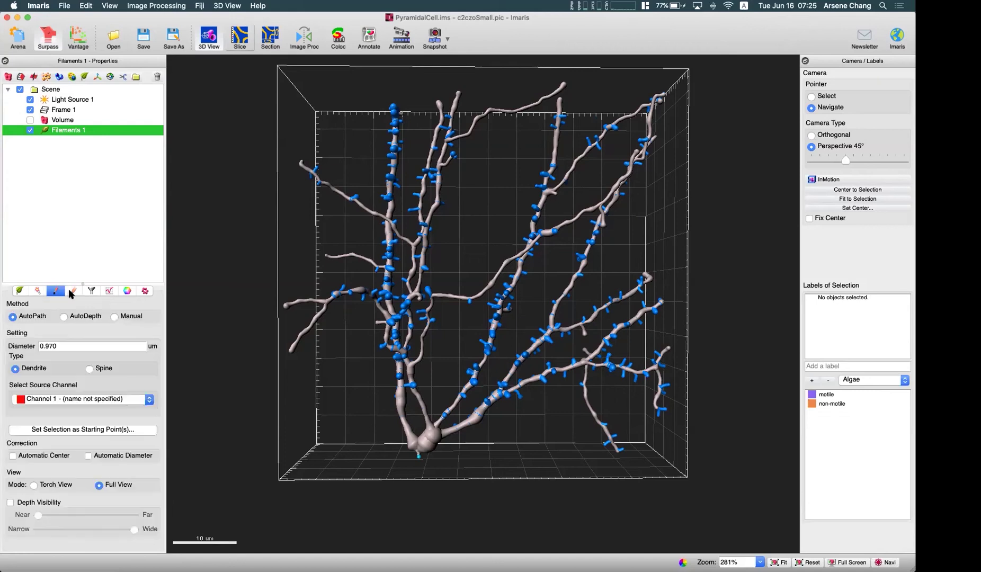
left_click(72, 292)
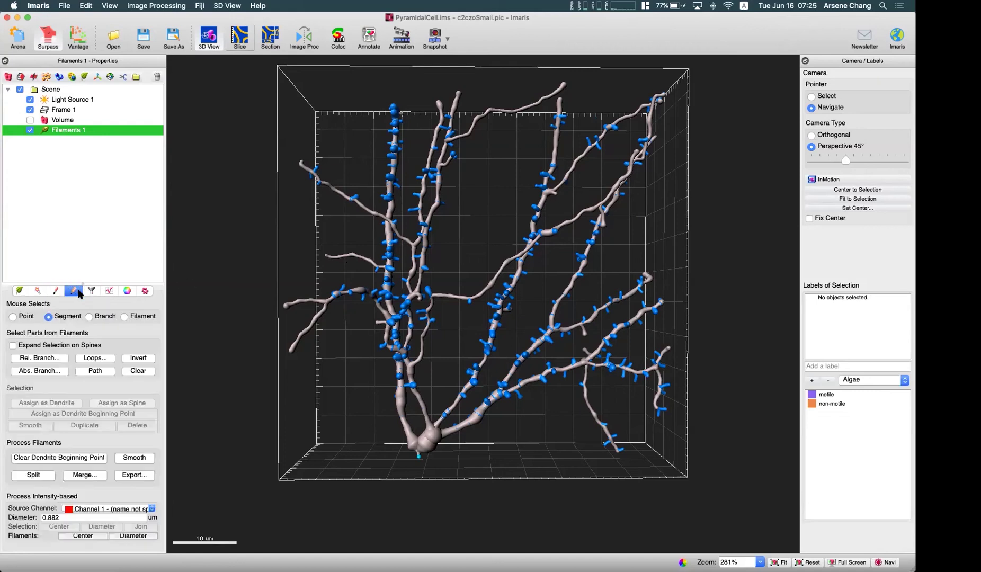
Show the overall statistics of the filaments with enough width to read the Value column.
left_click(108, 292)
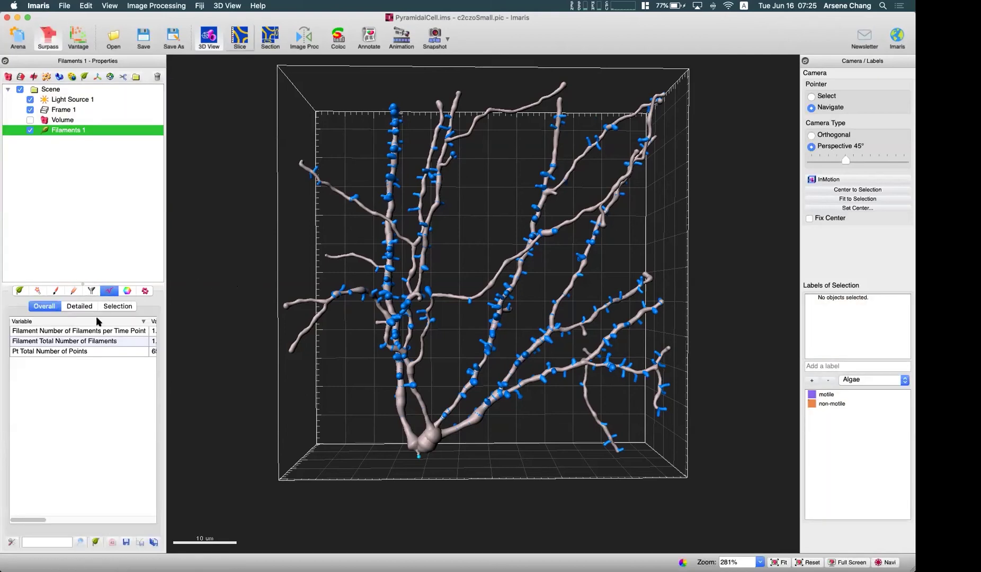
left_click_drag(164, 331, 194, 331)
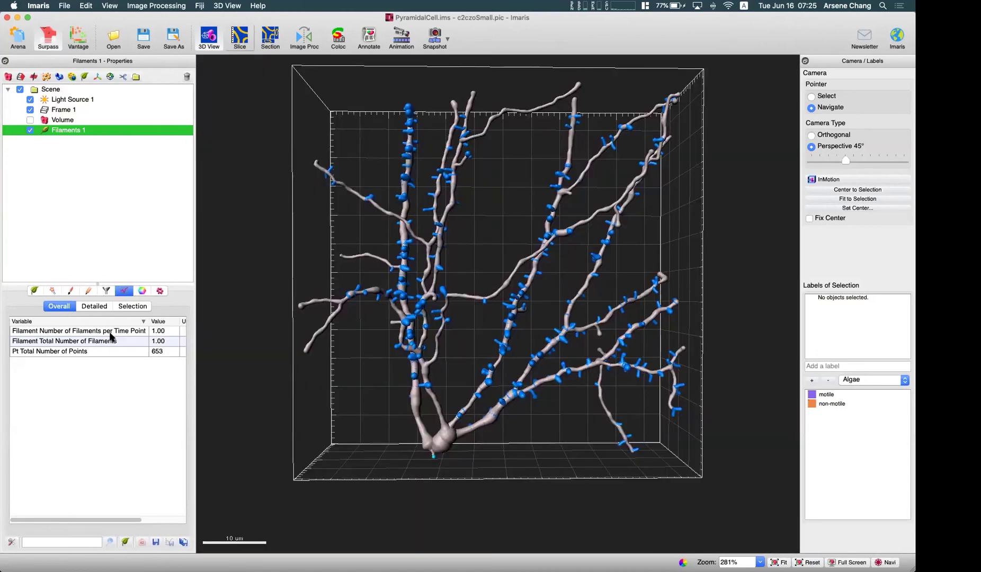
Look closely at the spines along the thick vertical dendrite and its neighbours, and return to the whole cell.
key("Escape")
left_click(444, 464)
key("Escape")
scroll(418, 183, "up", 8)
key("Escape")
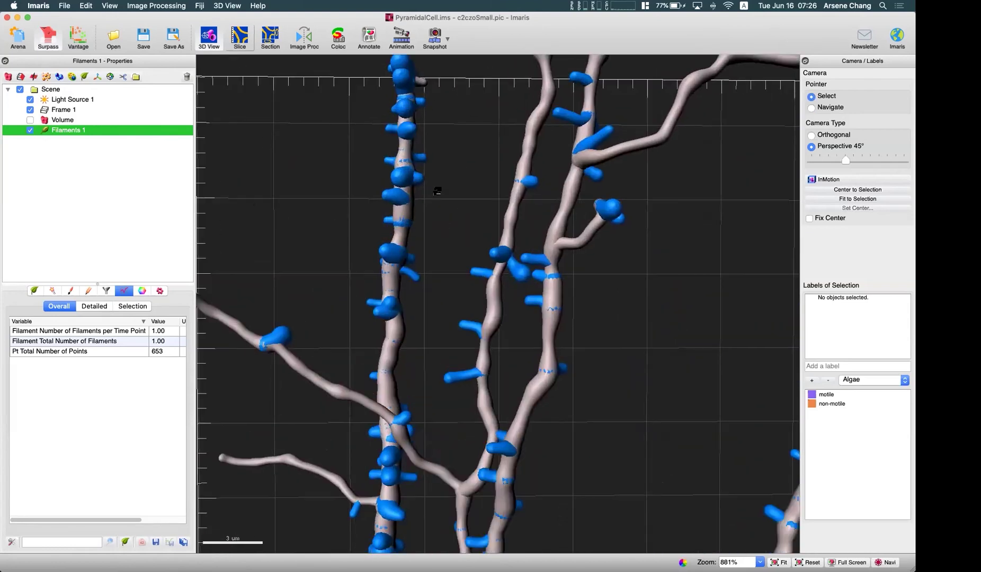
key("Escape")
scroll(438, 190, "down", 8)
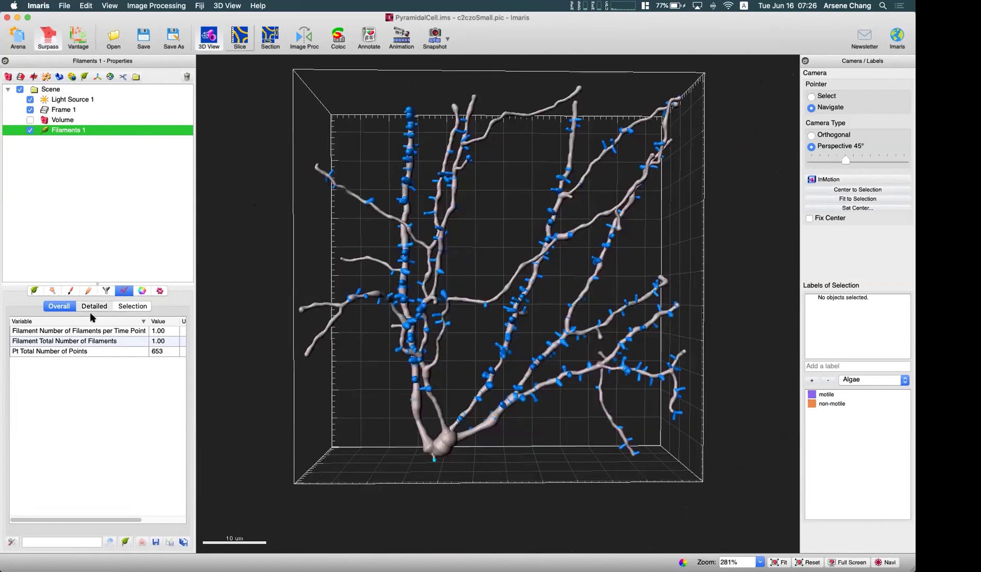
Show the detailed statistics and review the list of available dendrite, filament, point and spine measurements.
left_click(93, 307)
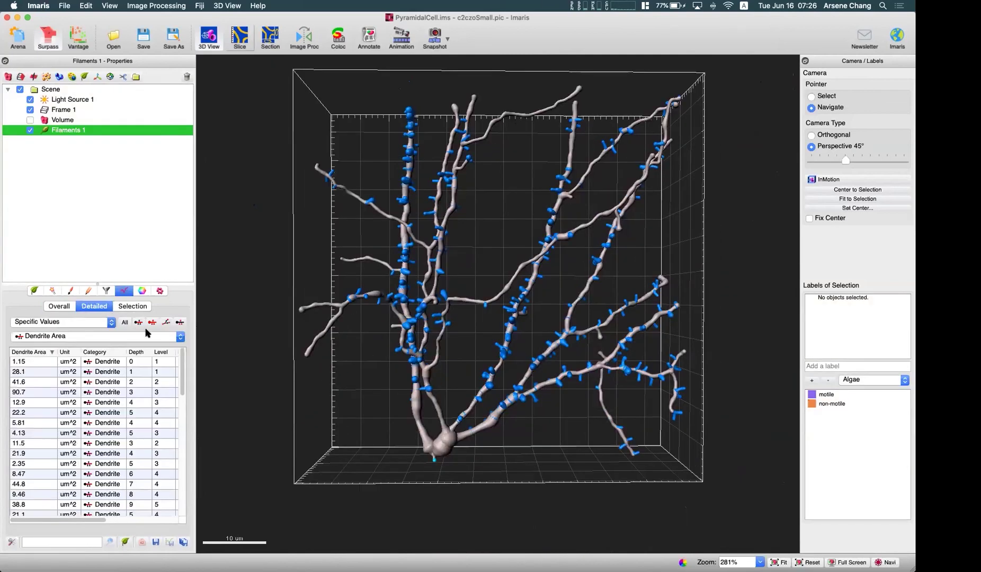
left_click(104, 336)
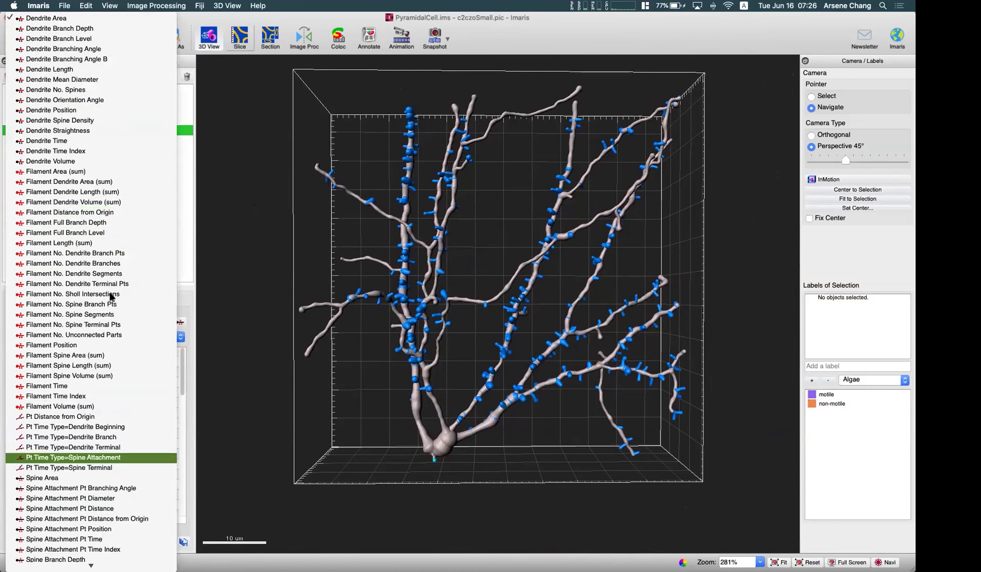
left_click(186, 307)
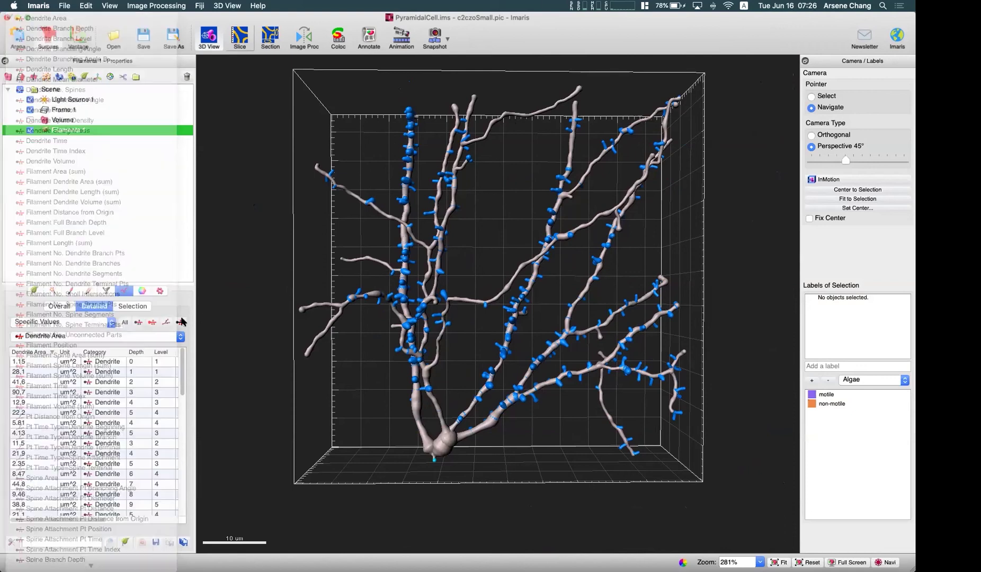
left_click(100, 337)
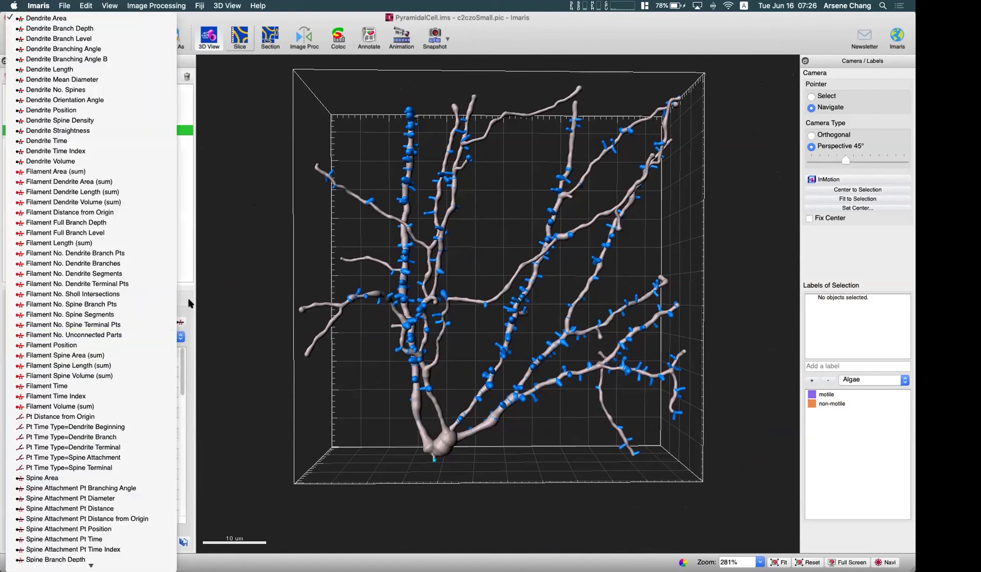
left_click(193, 307)
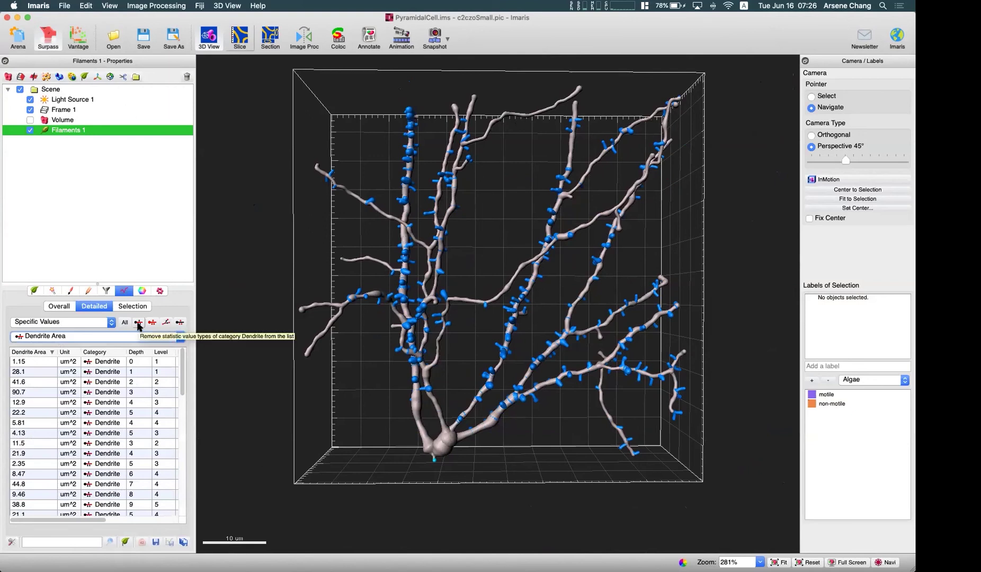
Show the Filament Length (sum) measurement in the detailed statistics and select the filament through its entry.
left_click(72, 337)
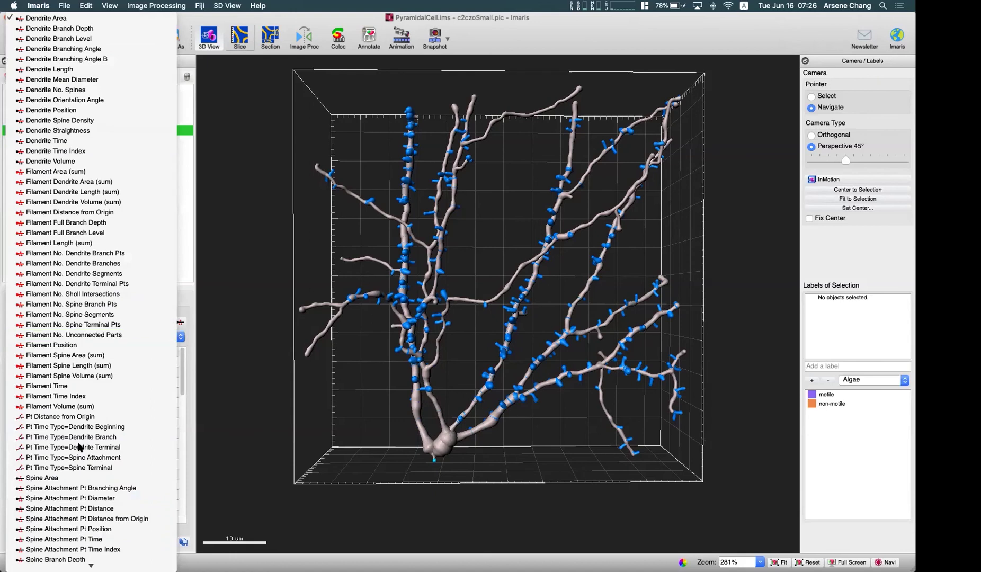
scroll(80, 448, "down", 5)
scroll(82, 422, "up", 5)
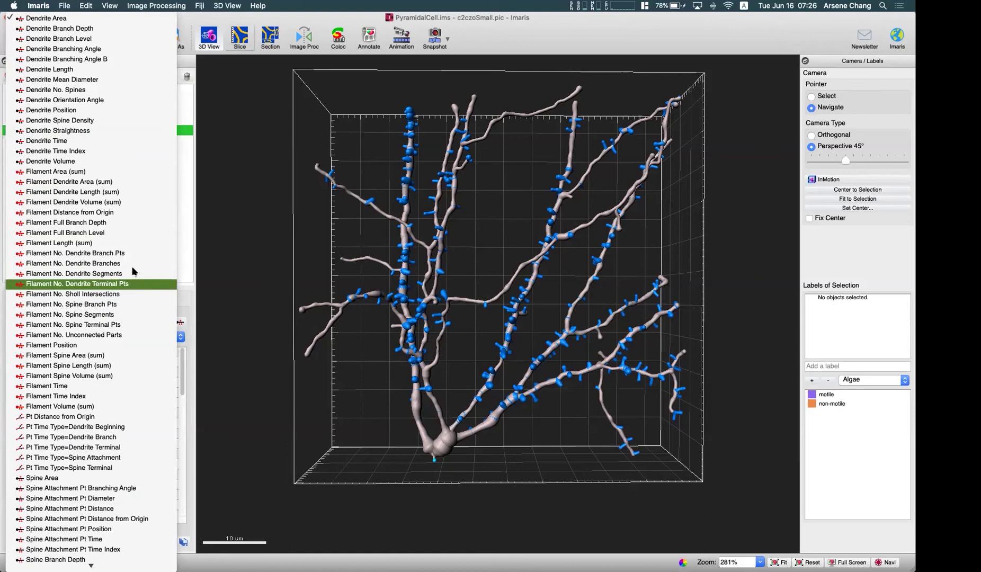
left_click(74, 247)
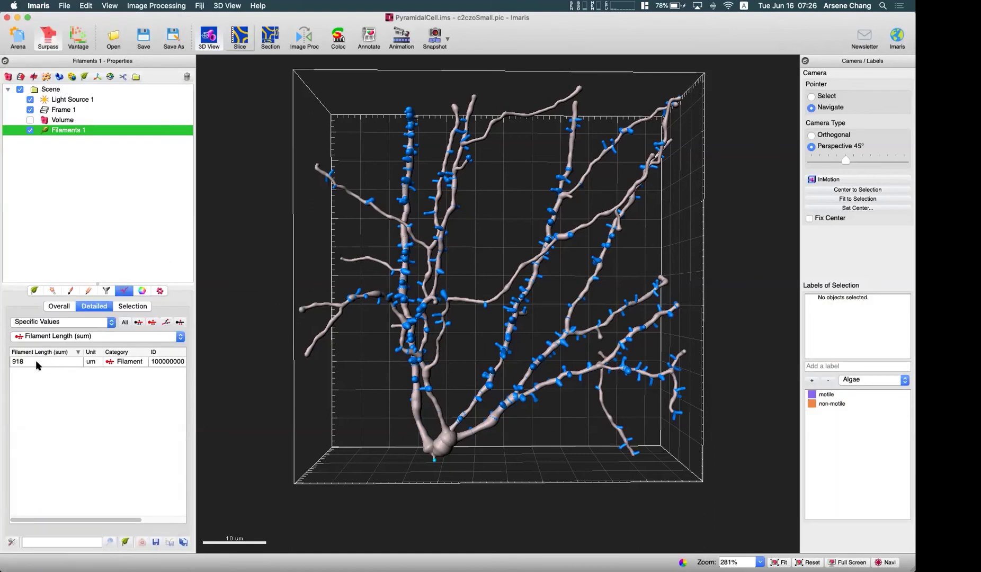
left_click(37, 362)
Show the Filament Full Branch Depth measurement in the detailed statistics and deselect the filament.
left_click(141, 336)
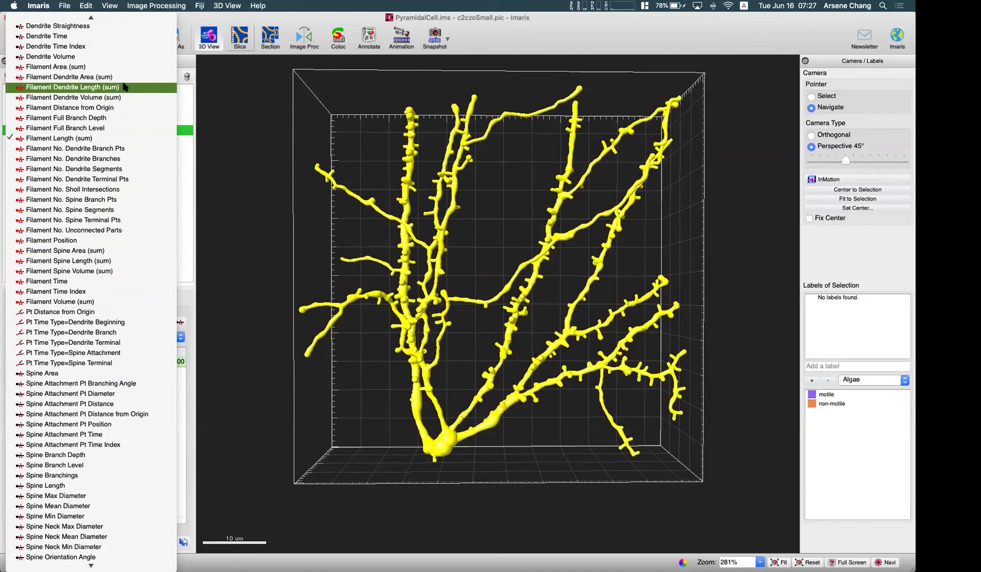
left_click(124, 118)
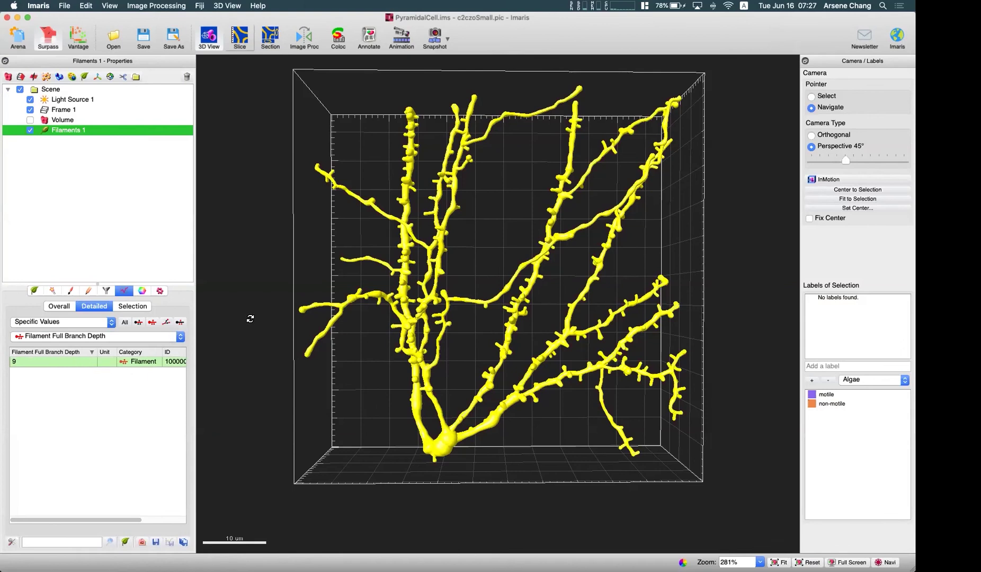
key("Escape")
left_click(228, 328)
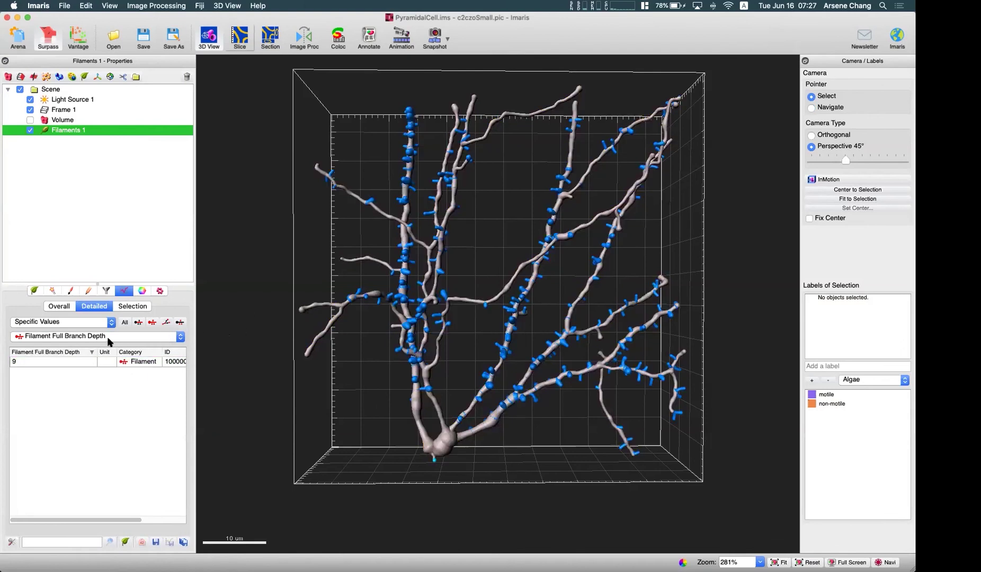
Look through the available measurement types once more and show the filter options with nothing selected in the filaments.
left_click(108, 338)
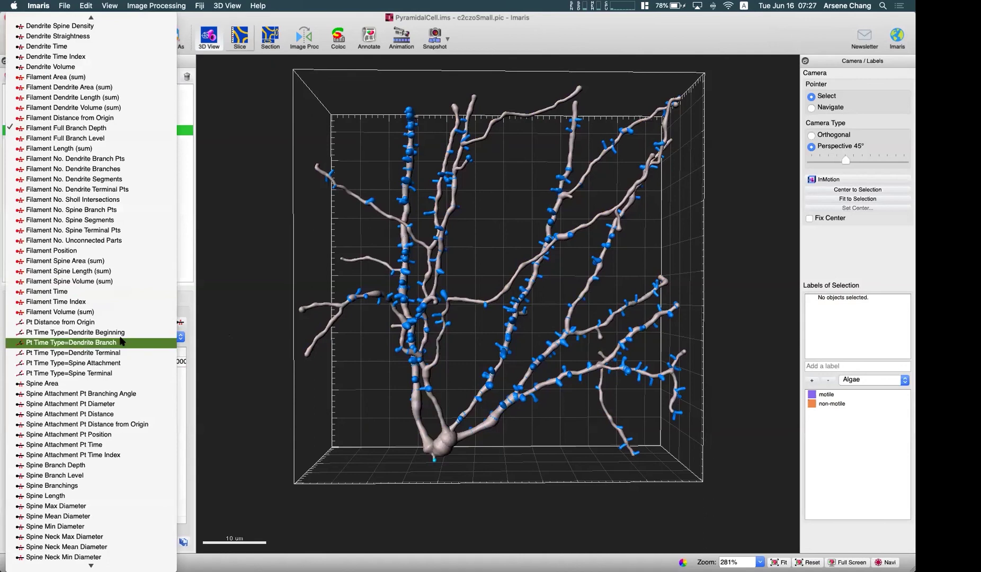
scroll(120, 340, "down", 5)
scroll(121, 340, "up", 7)
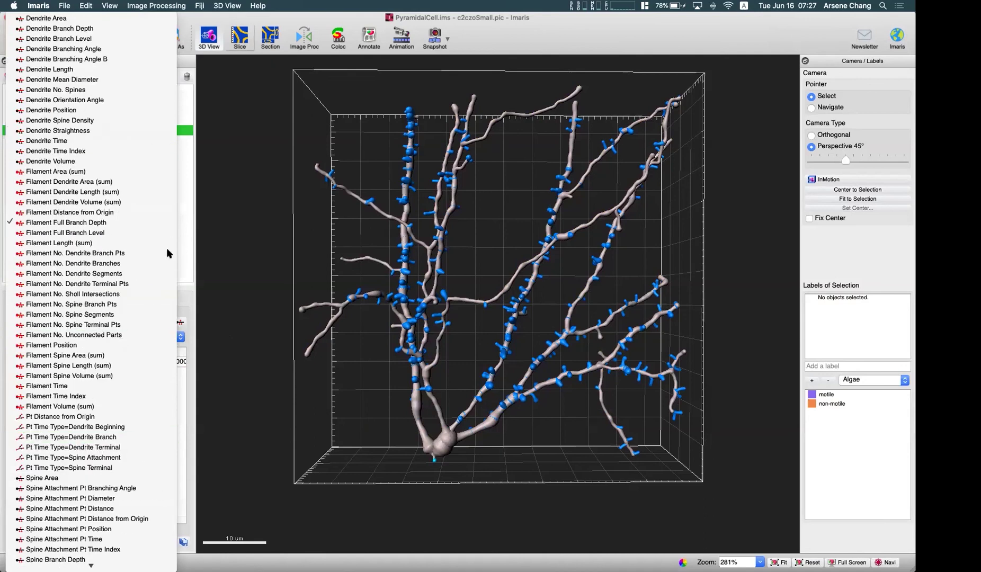
left_click(214, 287)
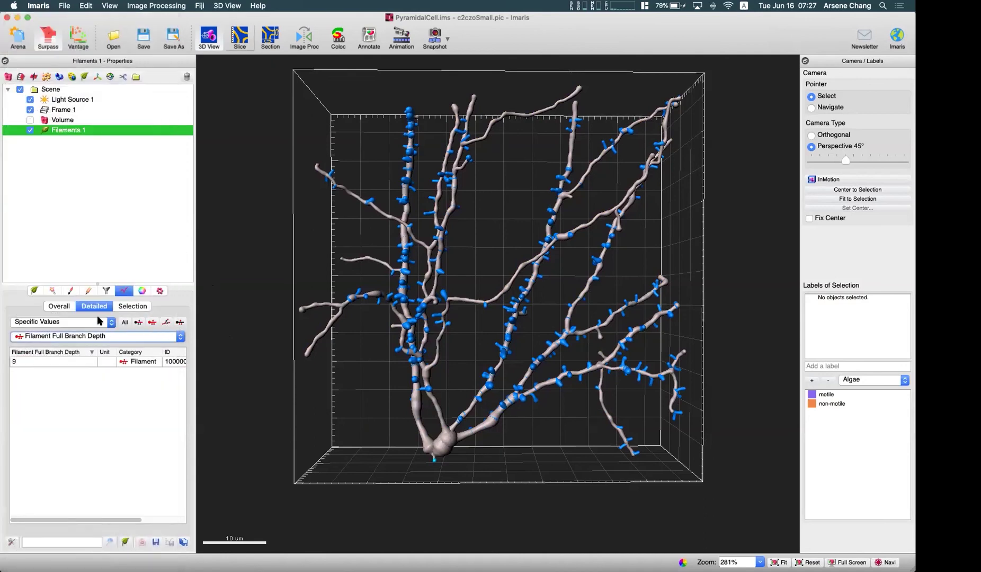
left_click(107, 291)
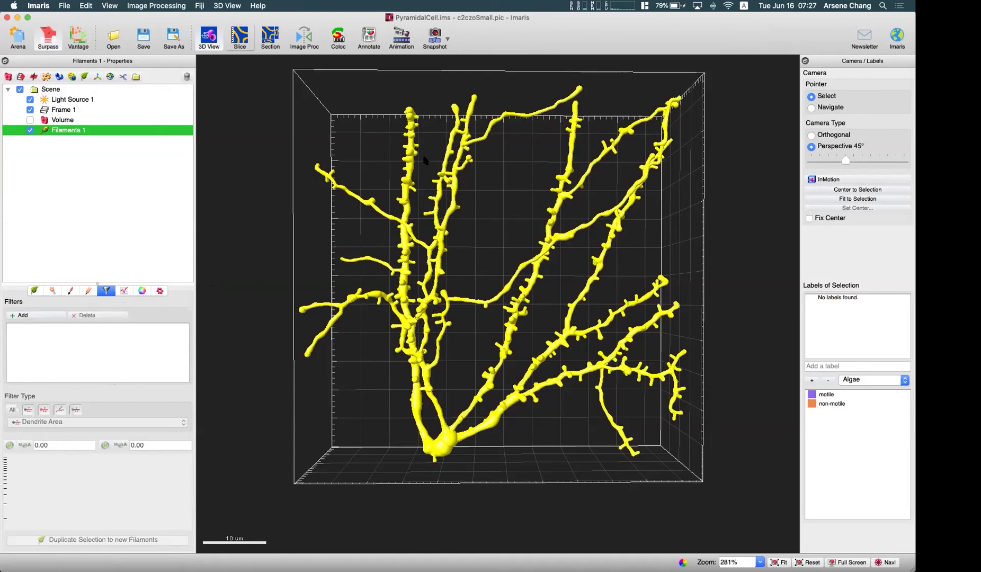
left_click(251, 272)
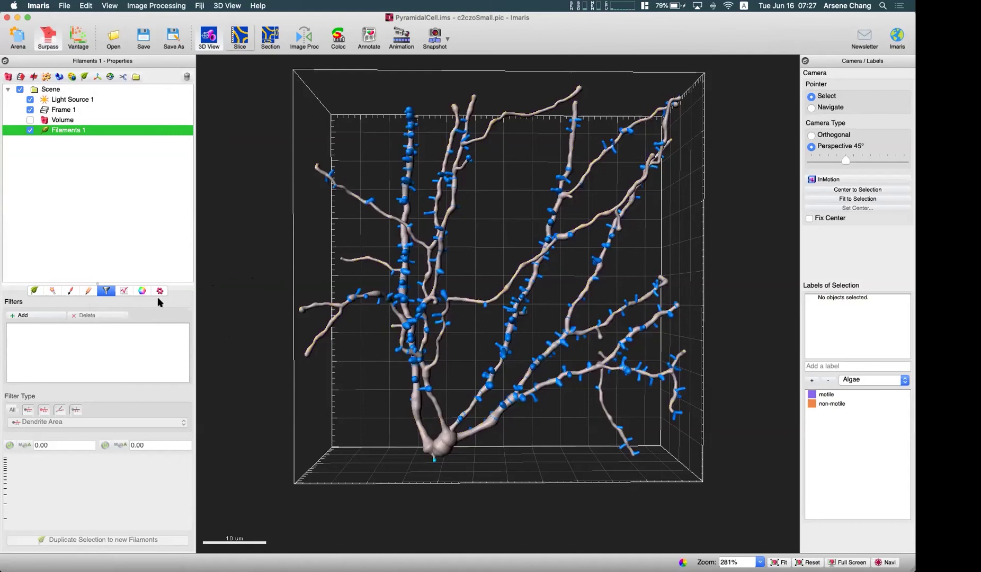
Select the whole cell in Filament selection mode, clear that selection, and select the thick vertical dendrite's branch in Branch mode.
left_click(89, 291)
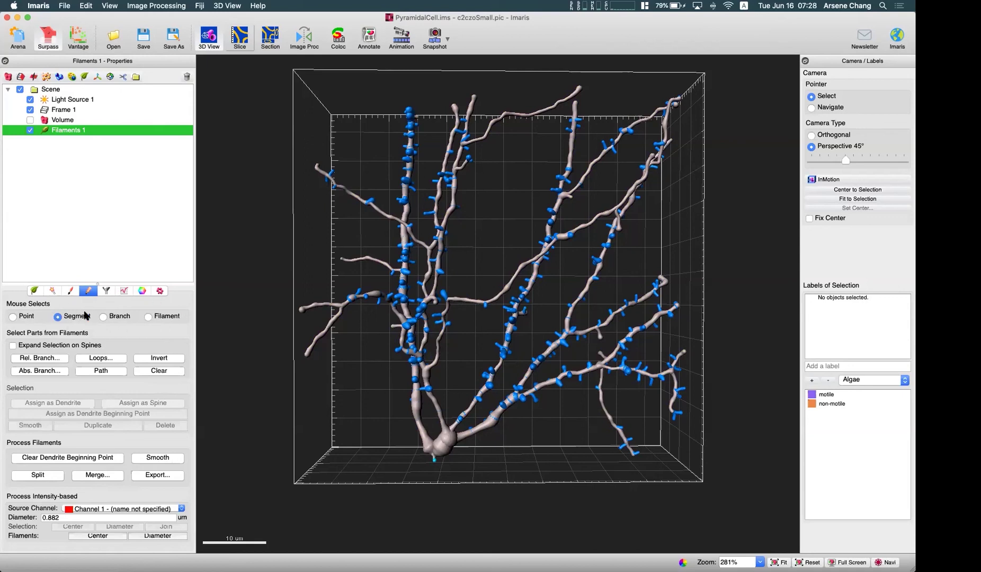
left_click(172, 319)
left_click(389, 345)
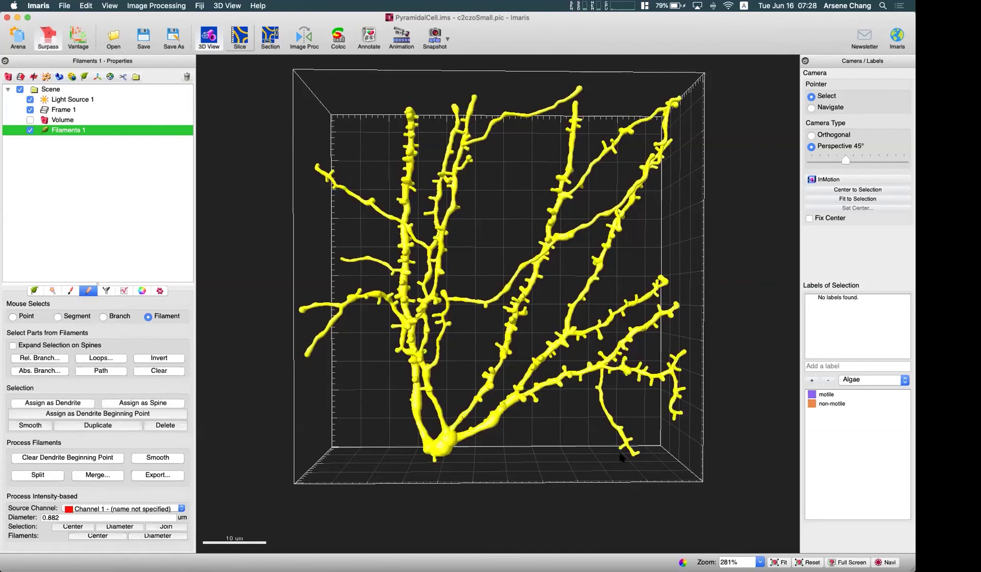
left_click(353, 436)
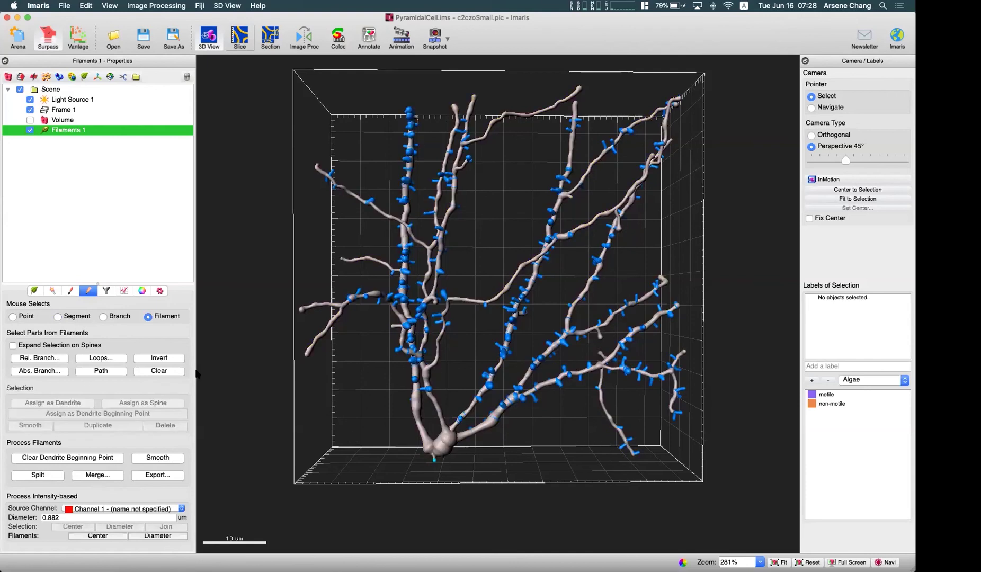
left_click(108, 318)
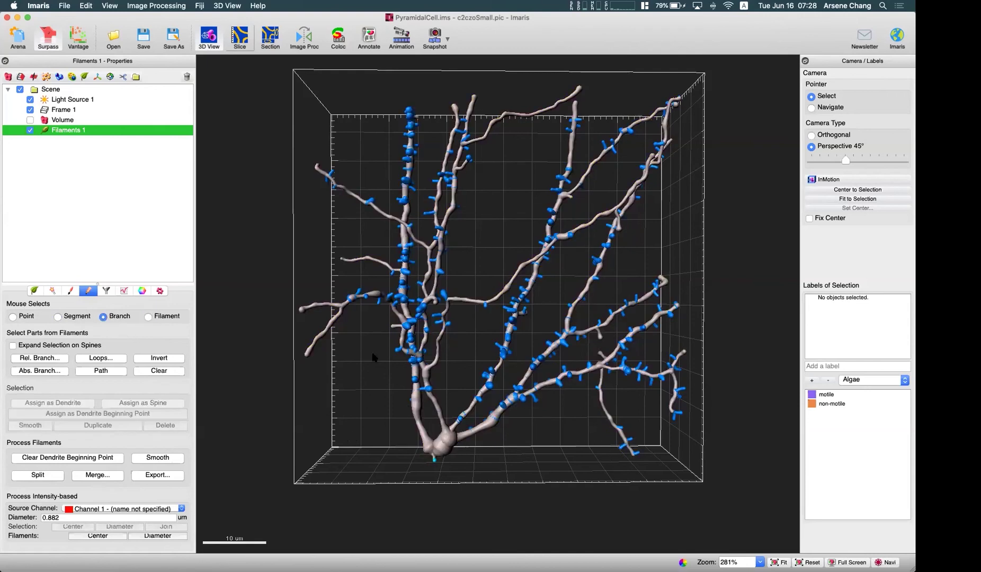
left_click(419, 405)
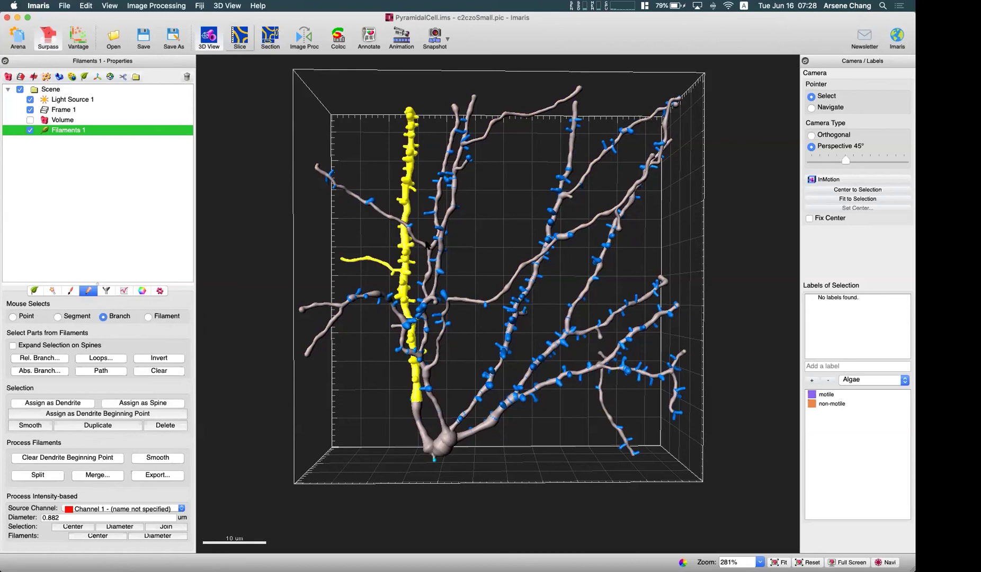
Select the single curved dendrite segment beside the thick vertical dendrite using Segment selection mode.
left_click(57, 317)
left_click(368, 298)
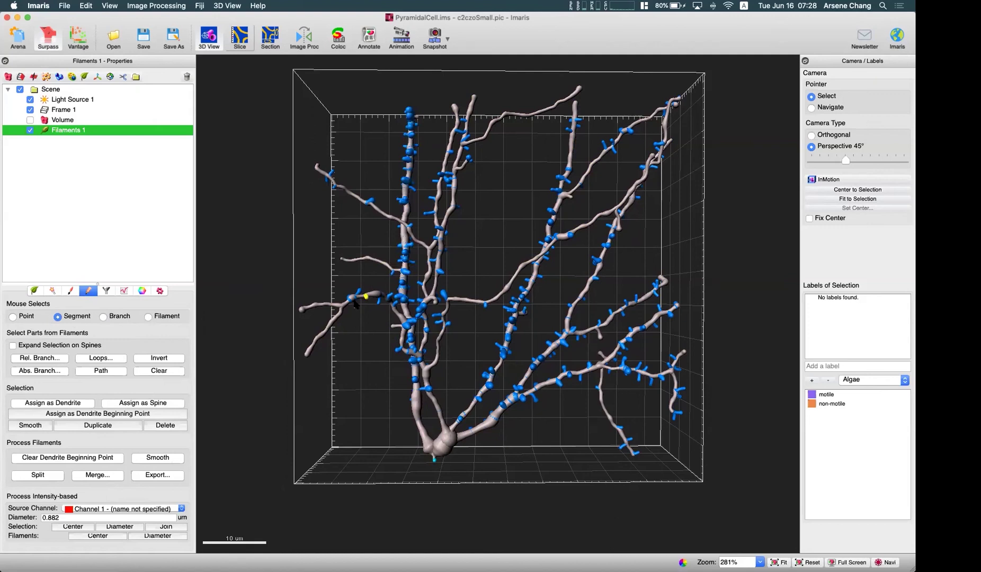
left_click(379, 295)
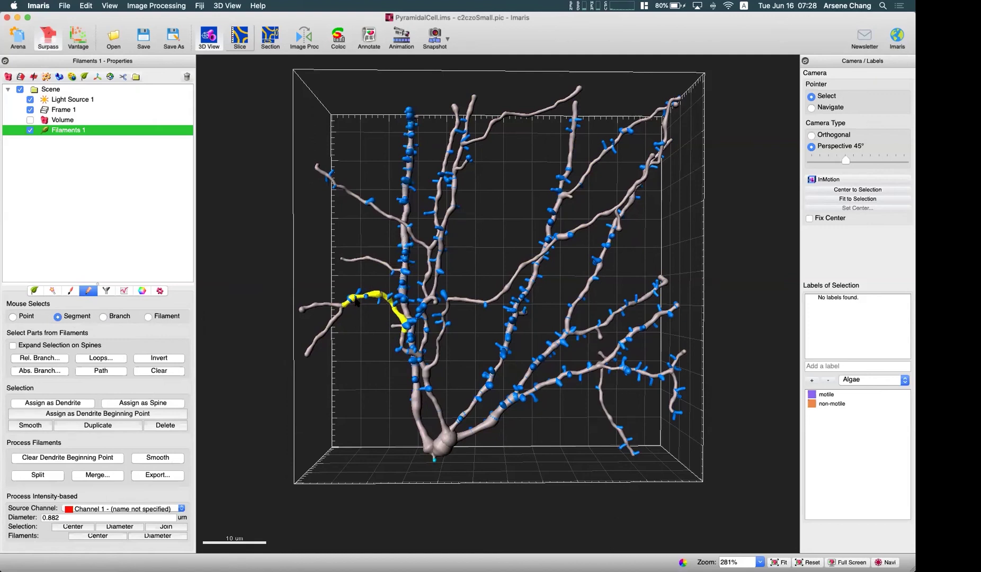
key("Escape")
left_click_drag(400, 359, 371, 344)
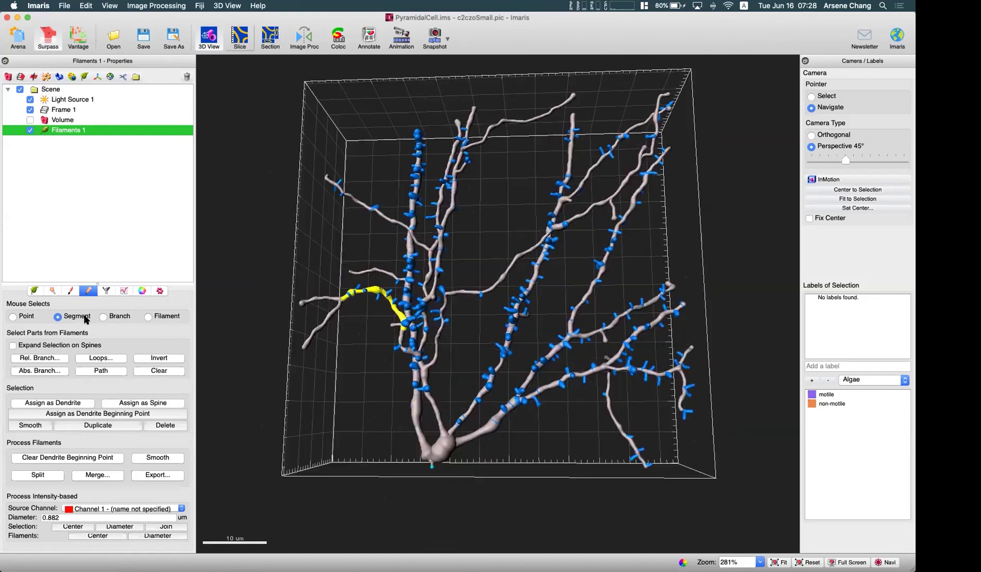
key("Escape")
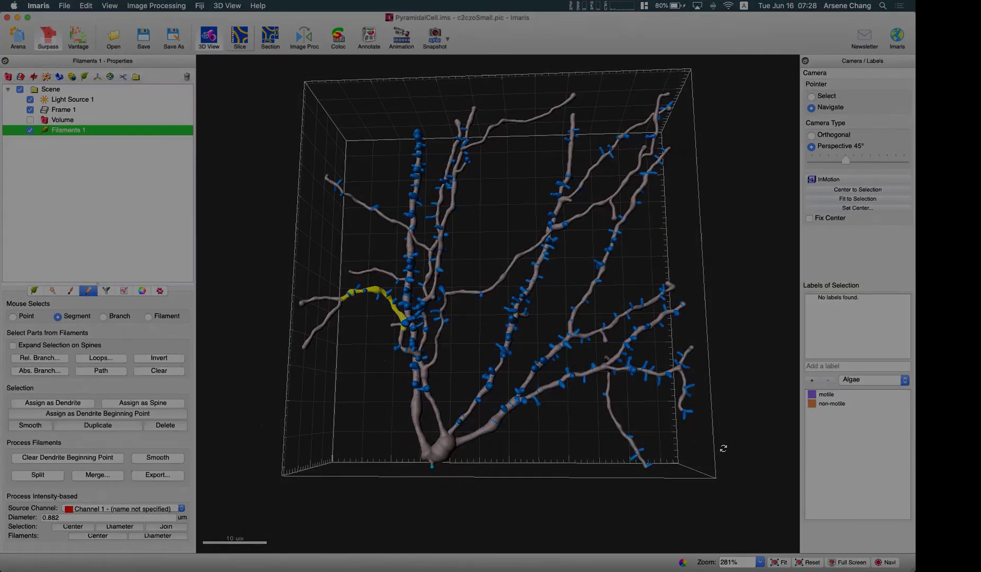